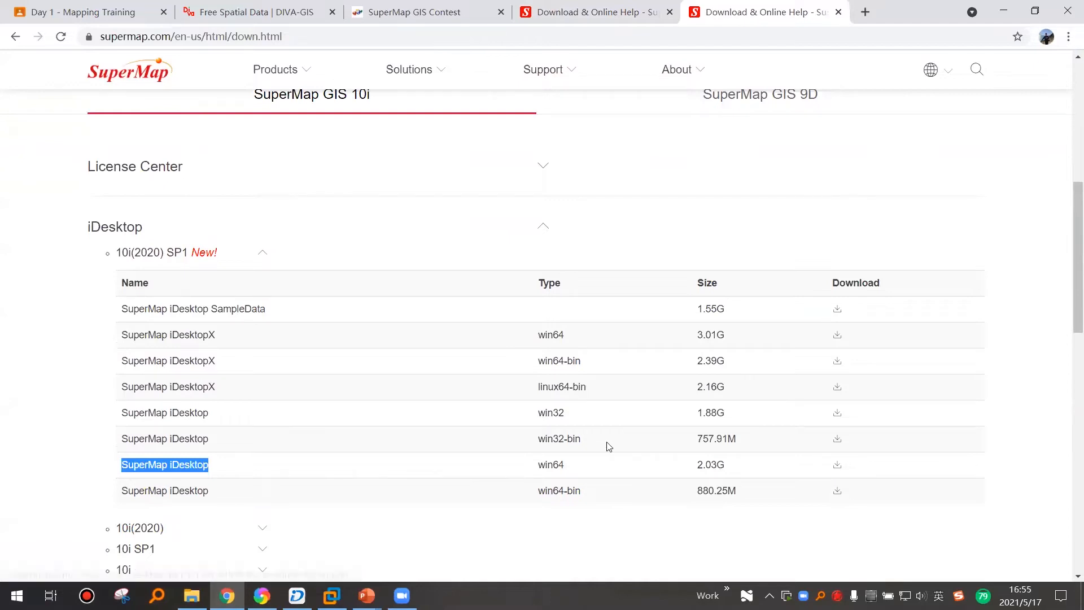
Switch to the Basic Concept and Operation presentation in PowerPoint and go to slide 16, Software installation
mouse_move(367, 595)
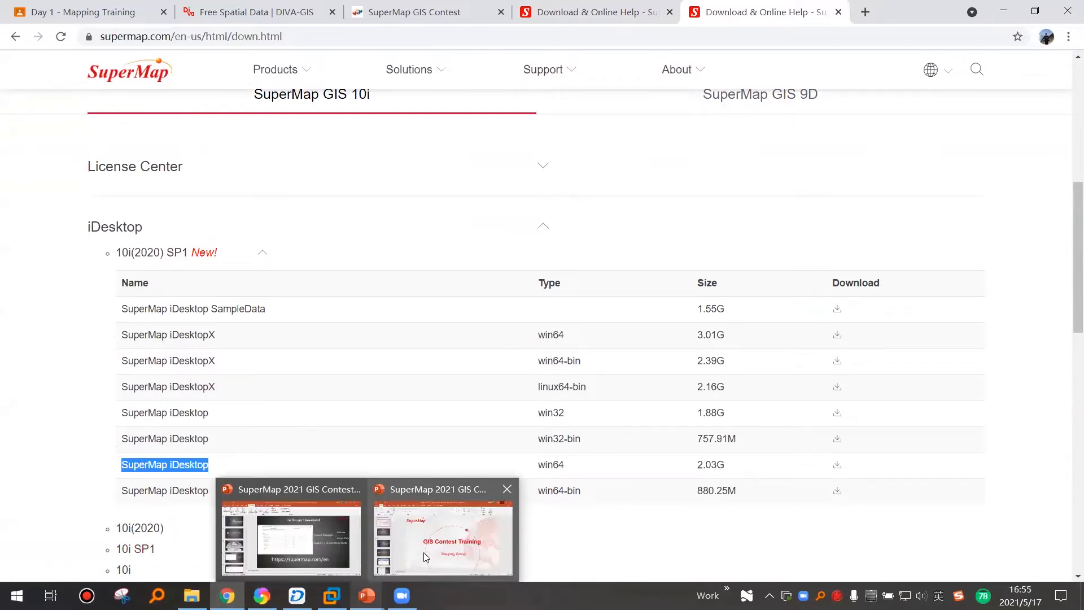
mouse_move(423, 552)
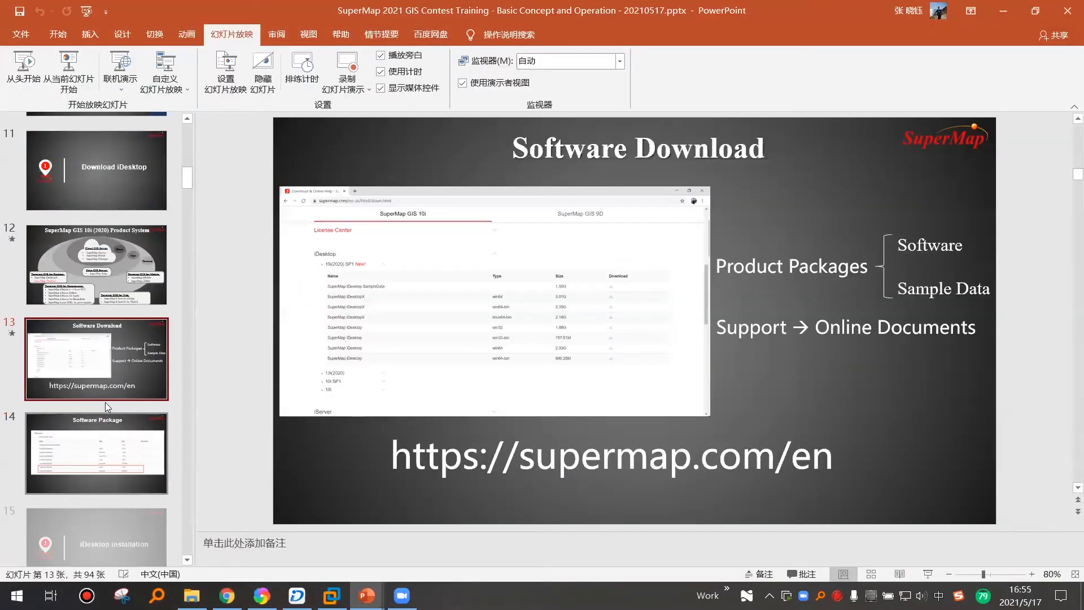
left_click(115, 421)
scroll(119, 437, "down", 2)
left_click(114, 399)
left_click(137, 463)
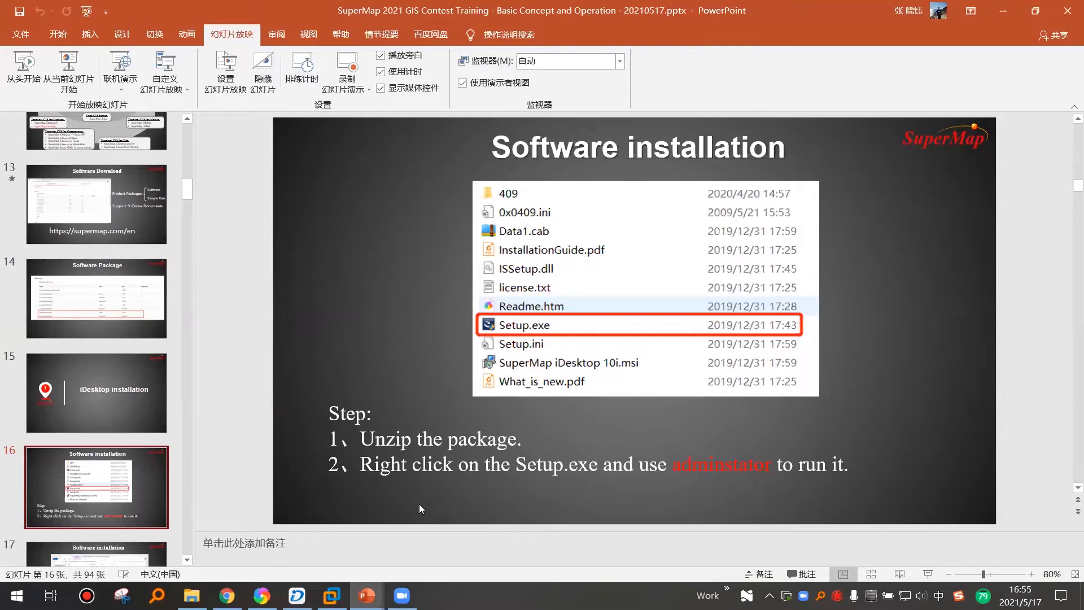
Switch to the Windows 10 x64 virtual machine in full screen and open the extracted supermap-idesktop win64 package folder
left_click(332, 595)
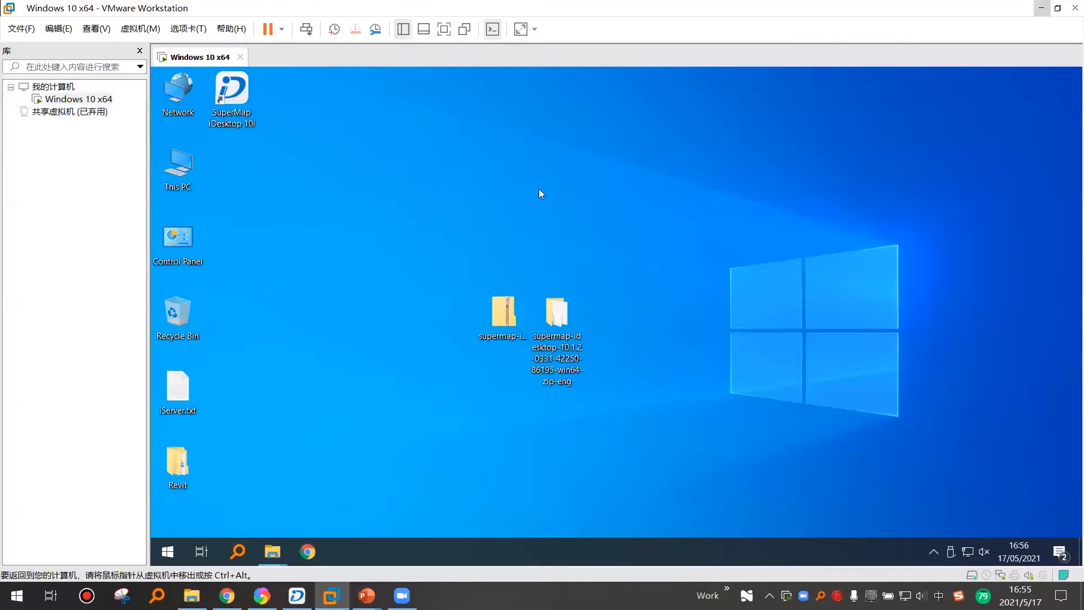
left_click(445, 29)
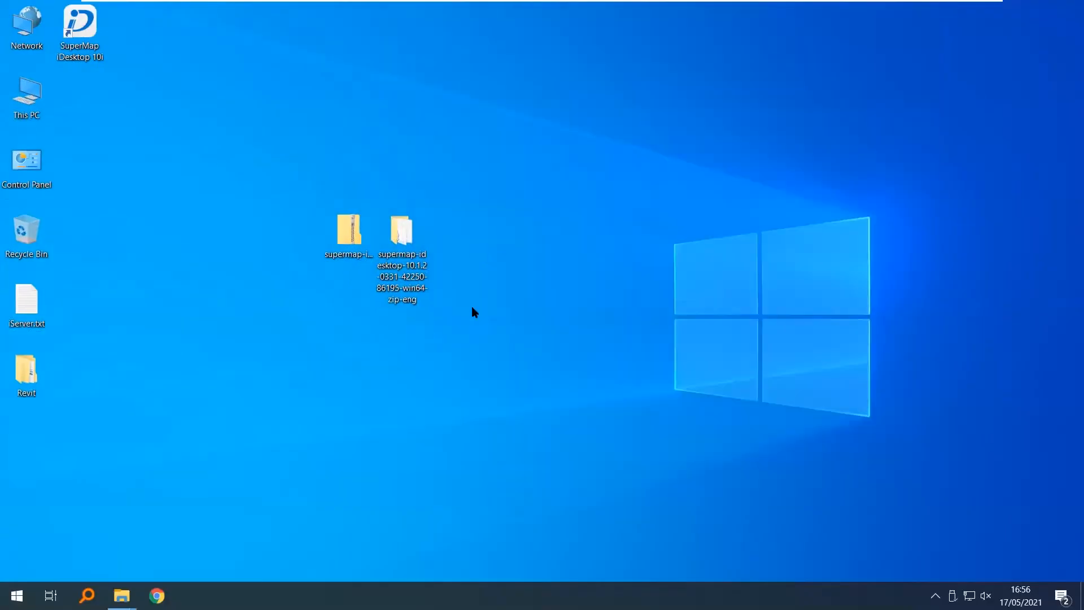
double_click(403, 255)
left_click_drag(486, 47, 576, 95)
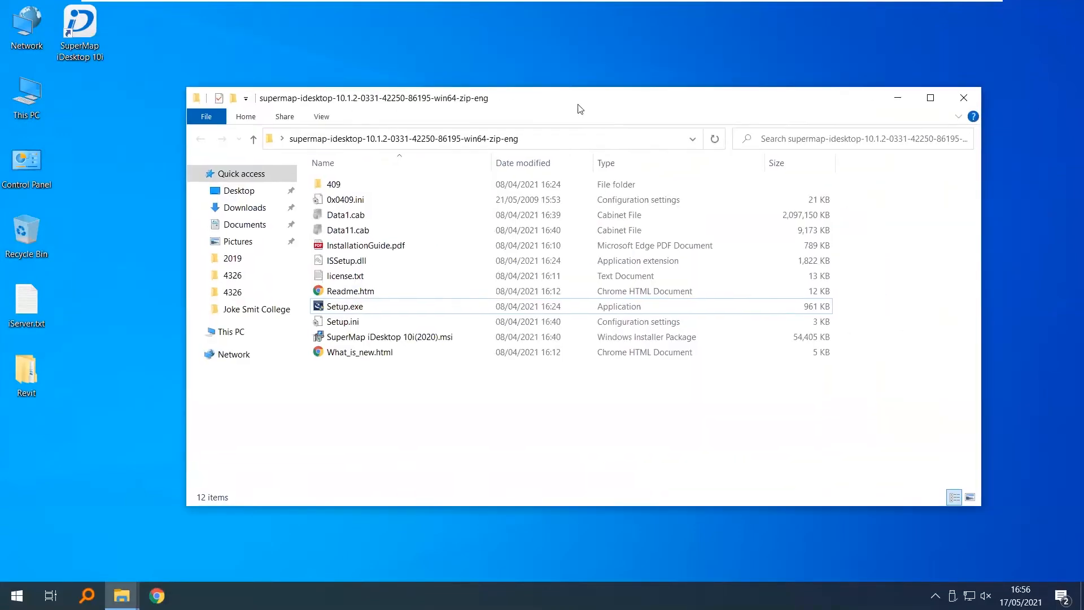
Point out the option to run Setup.exe as administrator without launching the installer
left_click(362, 305)
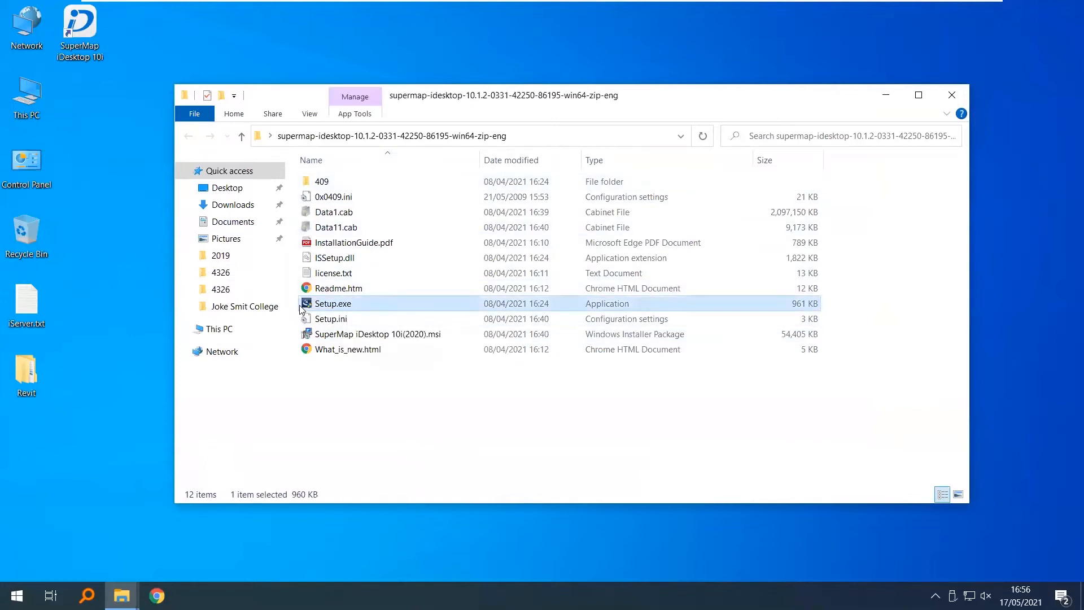
right_click(355, 306)
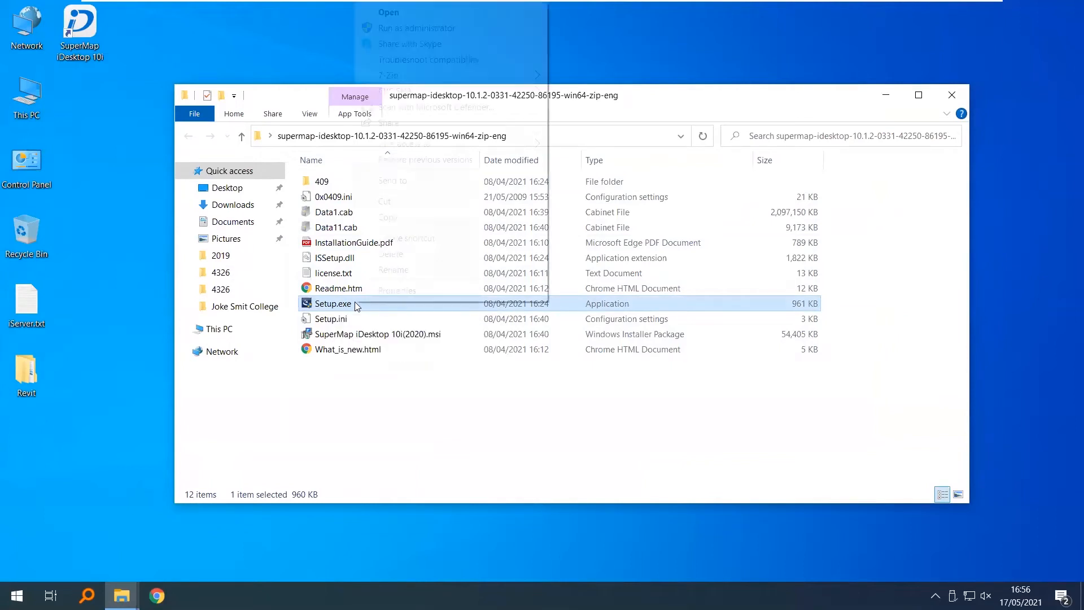
left_click(355, 306)
right_click(354, 306)
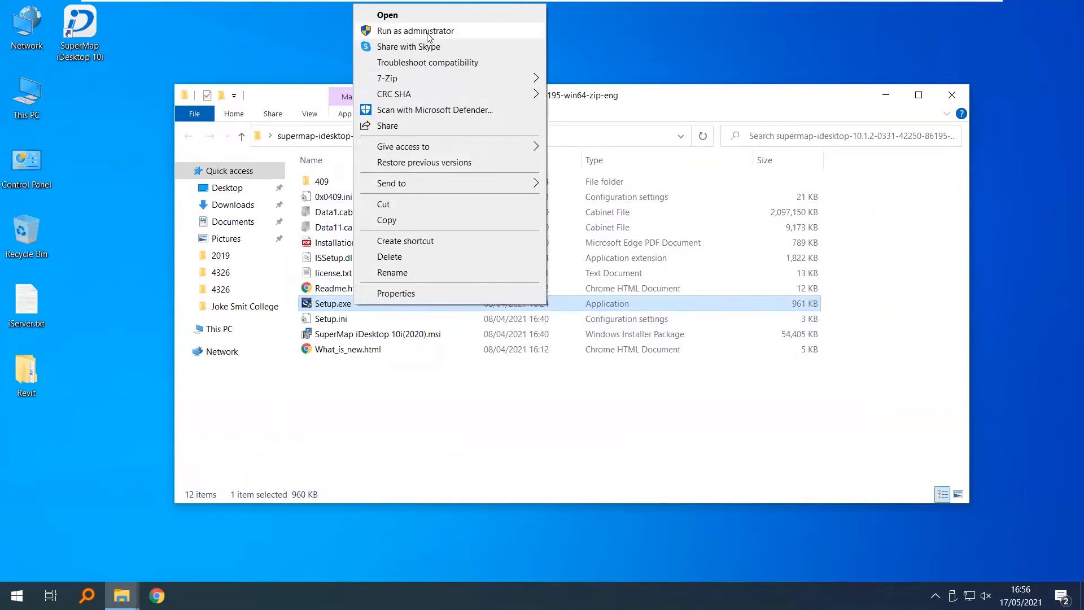
left_click(416, 431)
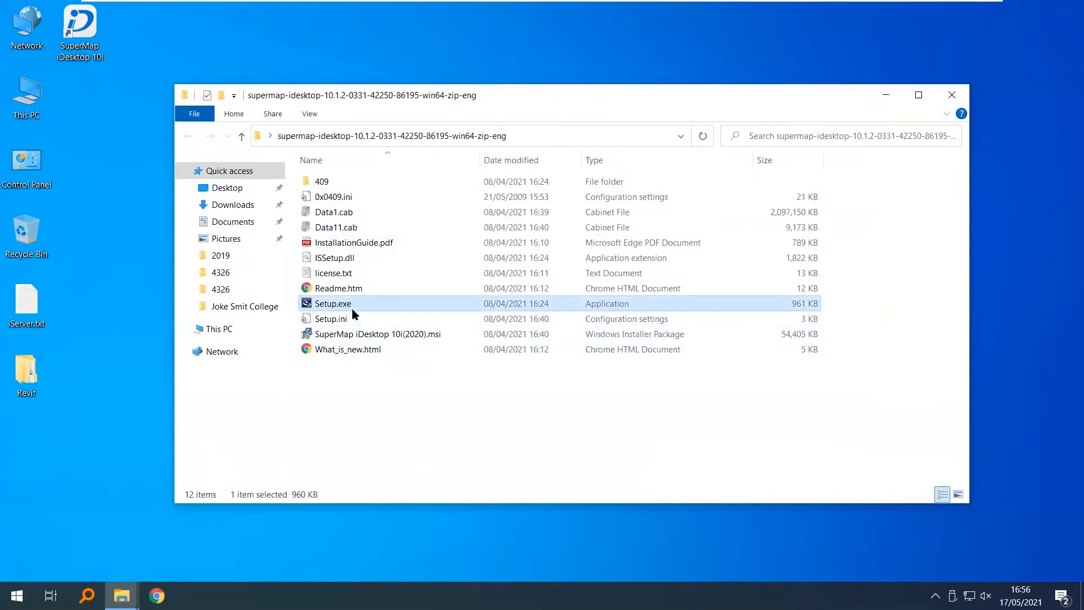
right_click(374, 301)
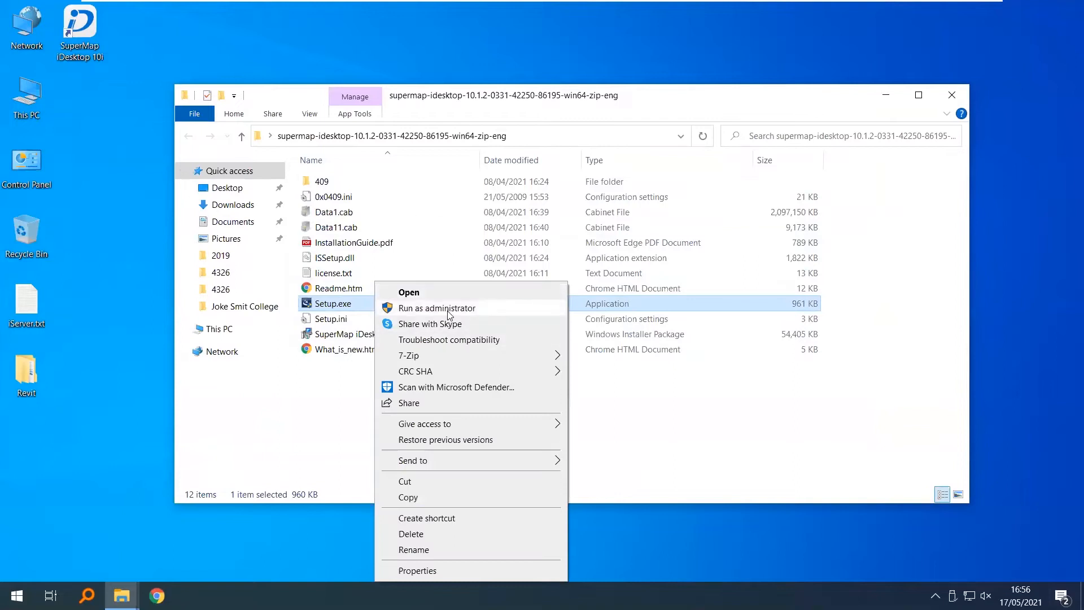
left_click(634, 435)
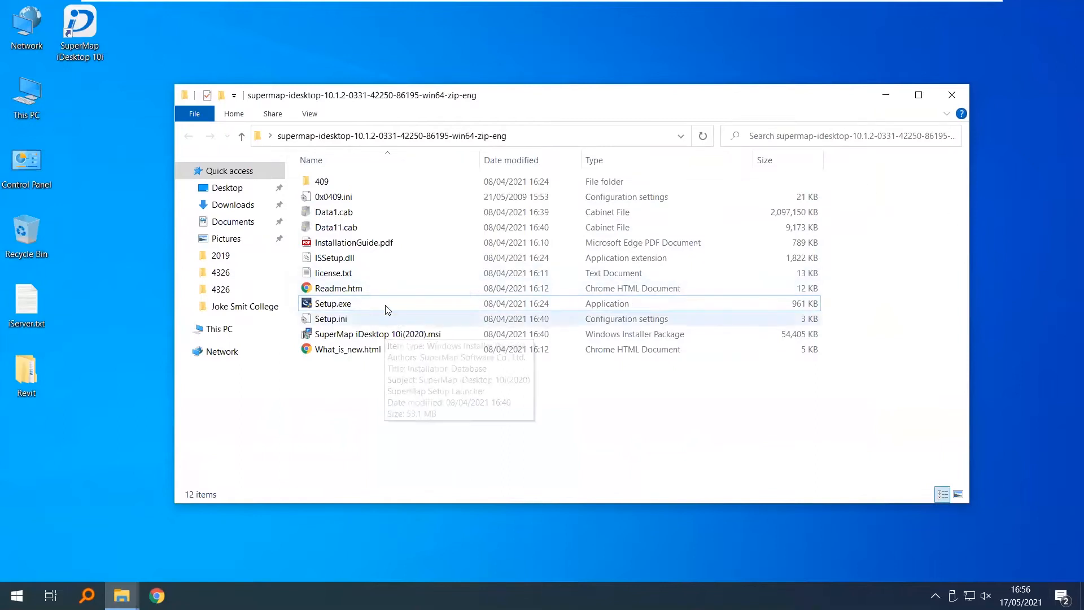
Minimize the package folder and examine the programs in the SuperMap group among the installed apps
left_click(887, 96)
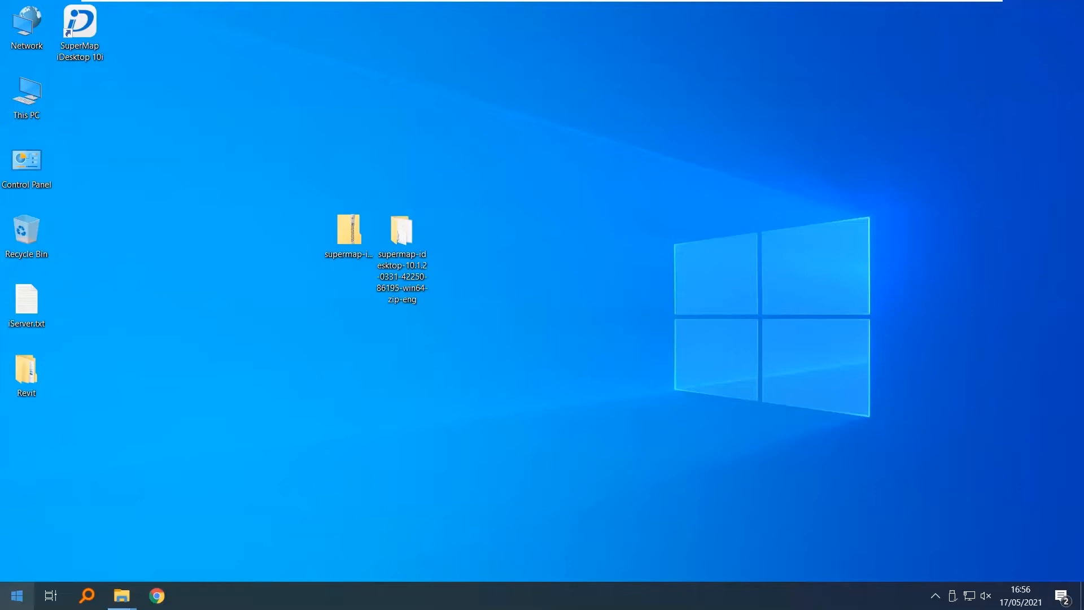
left_click(15, 594)
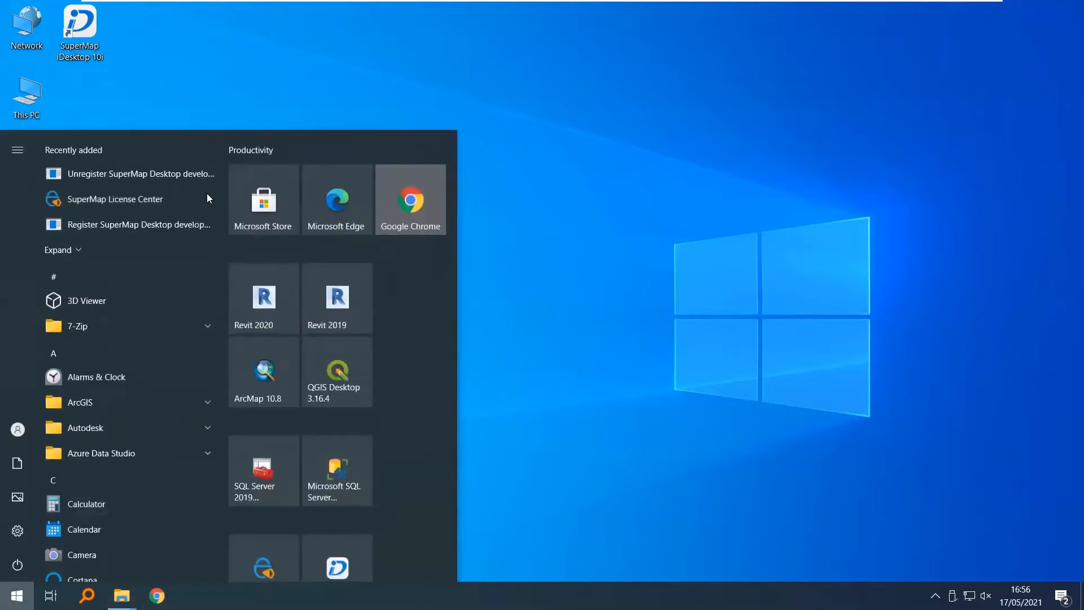
left_click(125, 78)
double_click(80, 27)
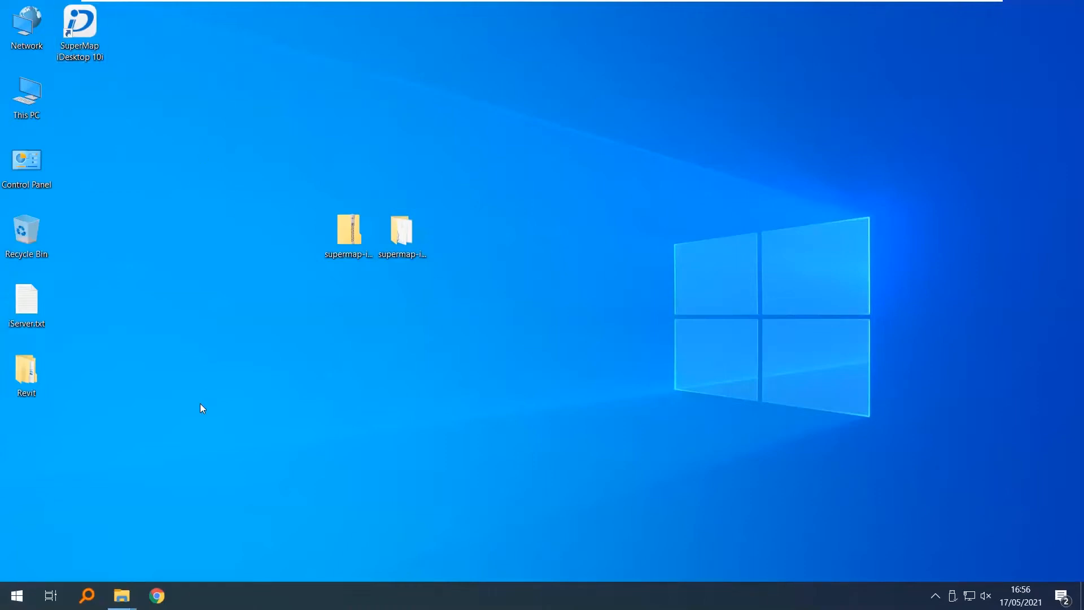
key("super")
left_click(149, 348)
left_click(110, 415)
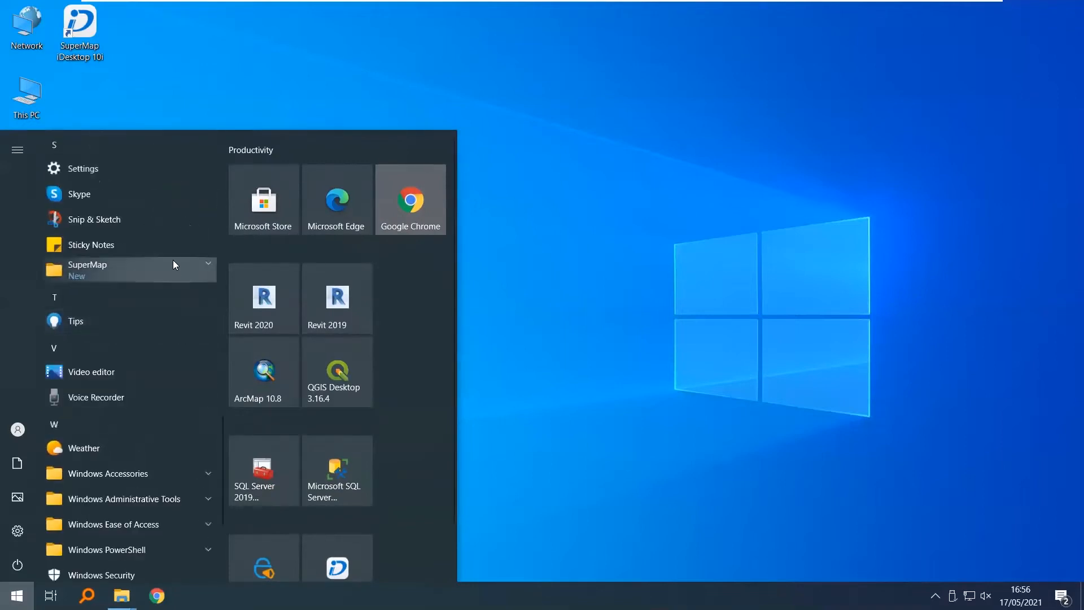
left_click(193, 269)
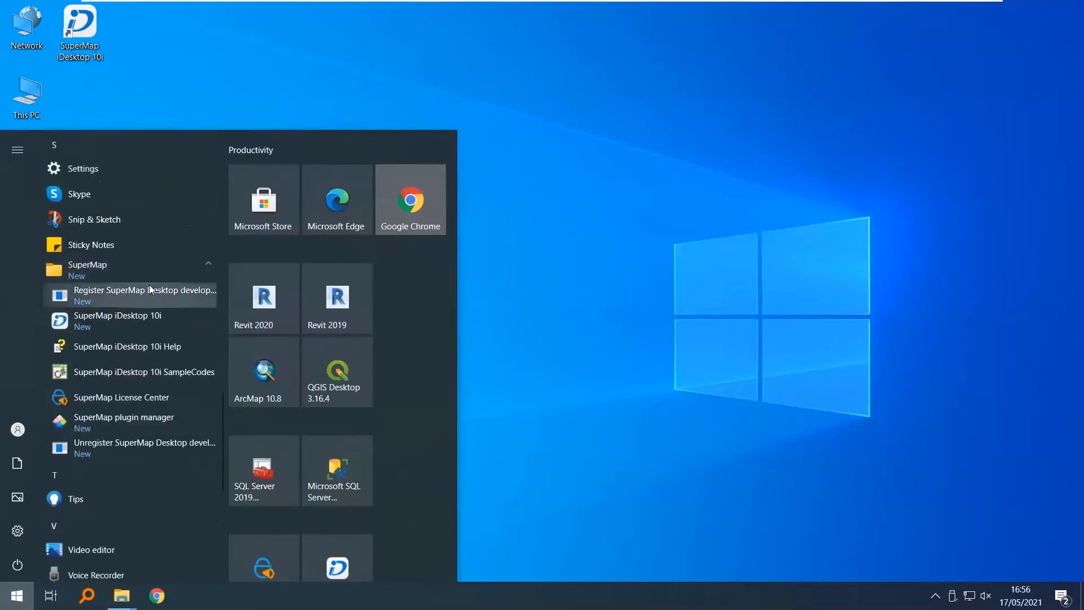
left_click(681, 362)
Return to the PowerPoint presentation and start the slide show from slide 18, Software installation
mouse_move(867, 3)
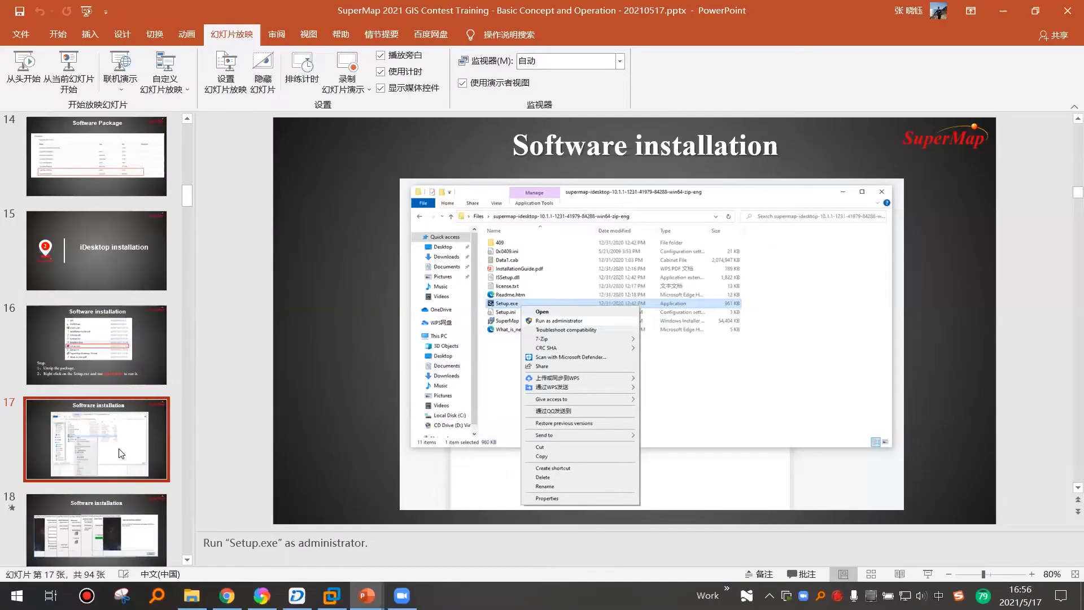
key("Down")
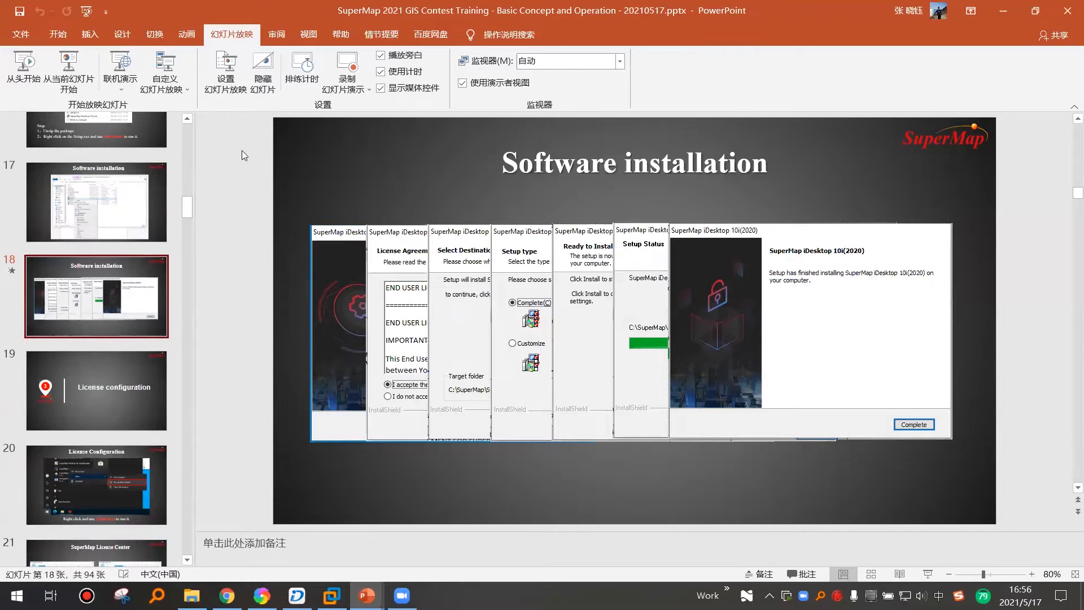
left_click(69, 81)
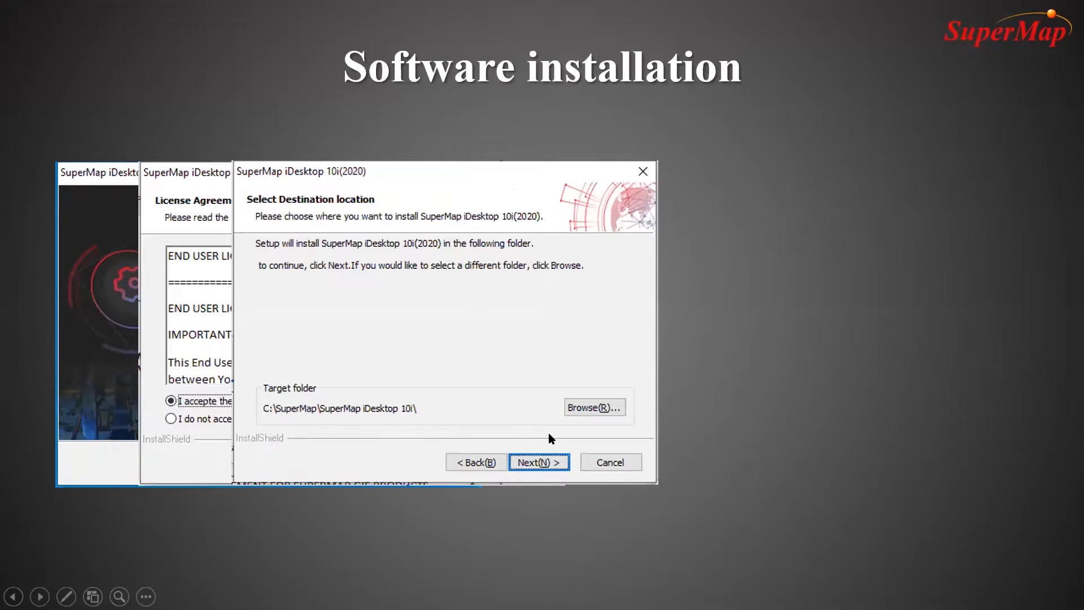
Advance through the installation wizard stages up to the License Configuration slide and end the slide show
left_click(539, 494)
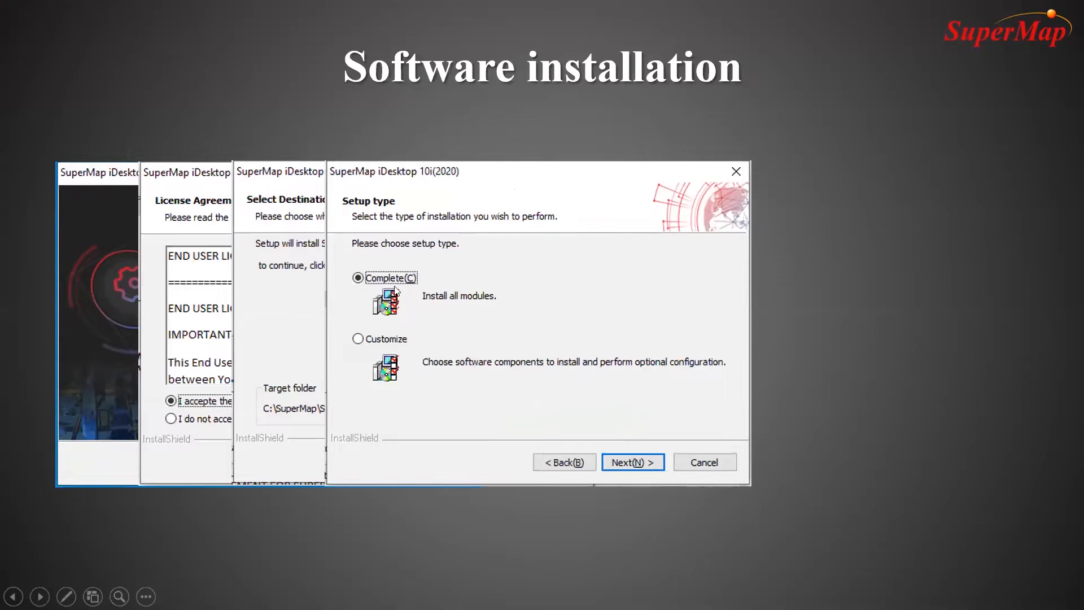
left_click(519, 408)
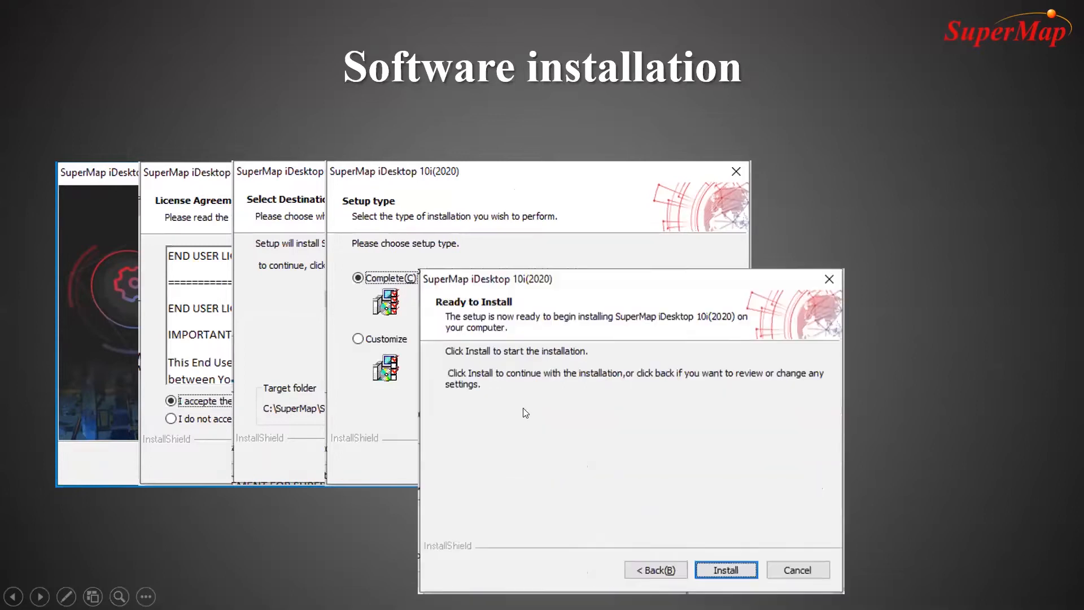
left_click(527, 410)
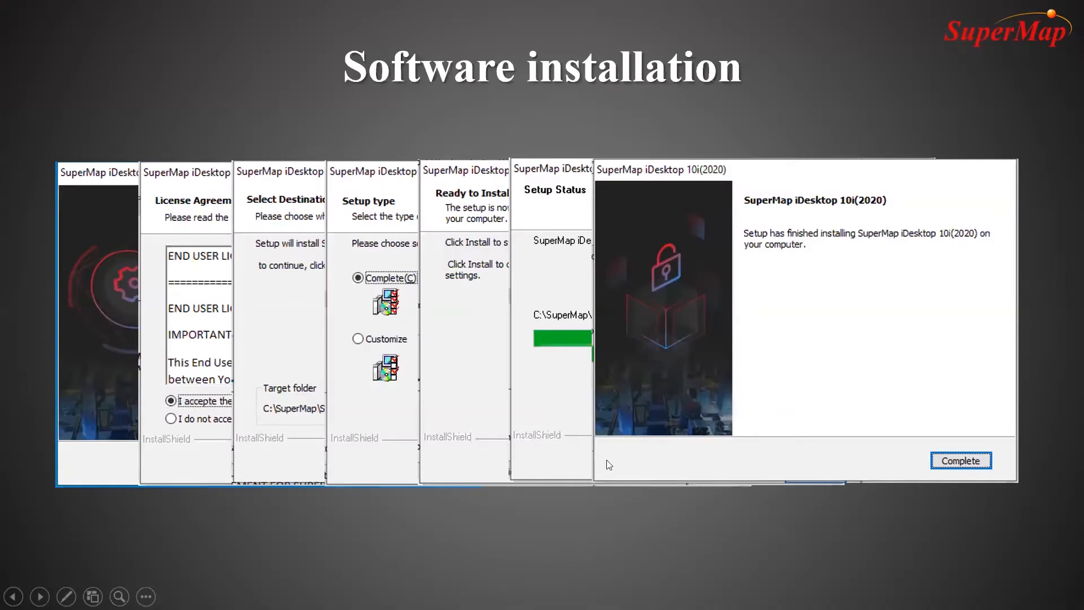
left_click(529, 449)
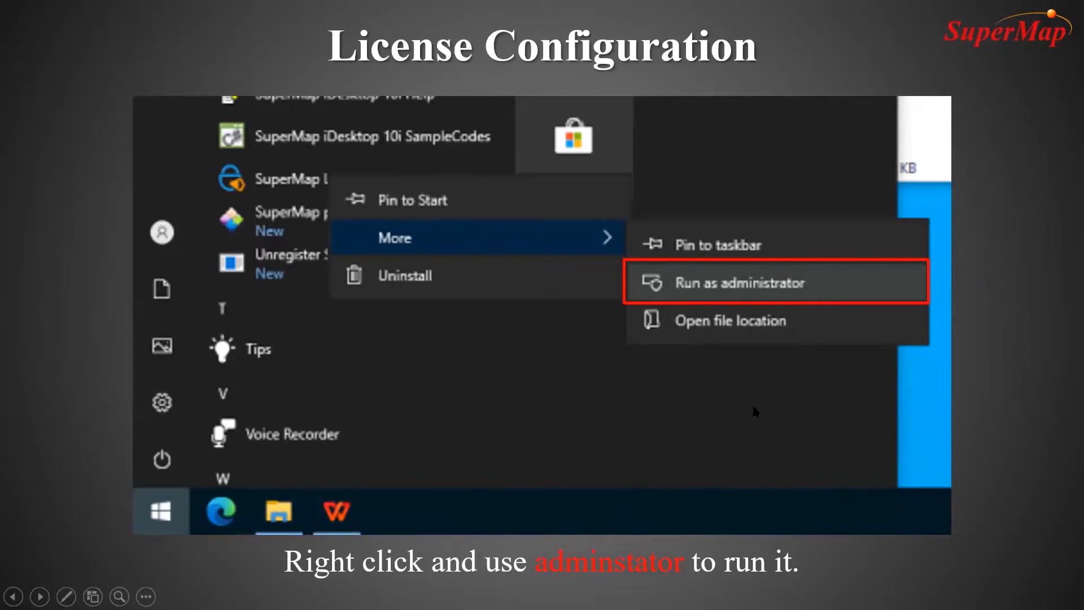
key("Escape")
Switch back to the Windows 10 x64 virtual machine and run SuperMap License Center as administrator
mouse_move(332, 595)
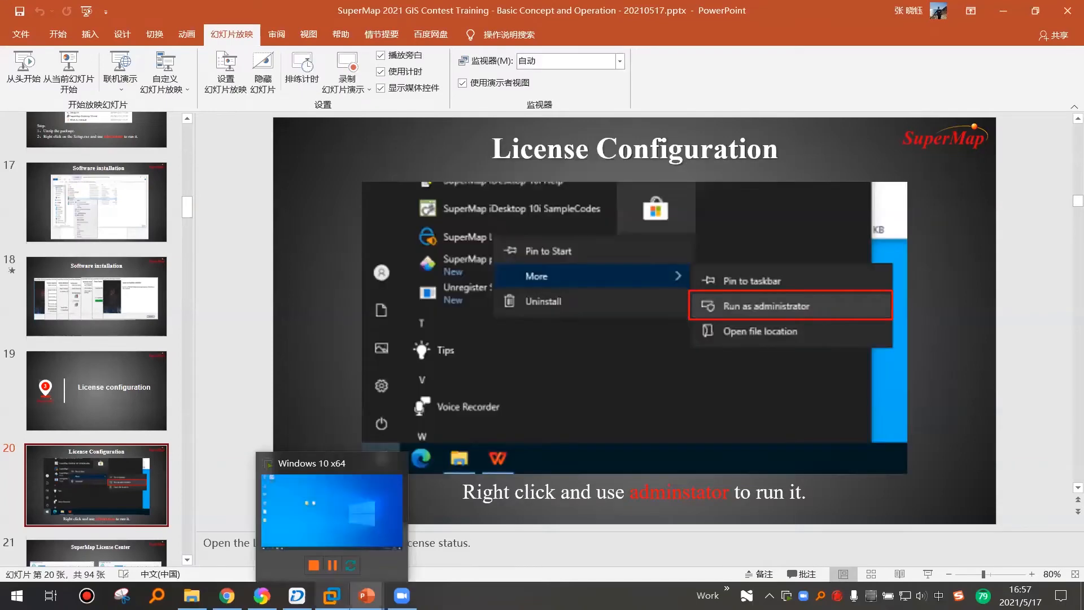
left_click(287, 486)
left_click(17, 596)
left_click(150, 354)
left_click(113, 413)
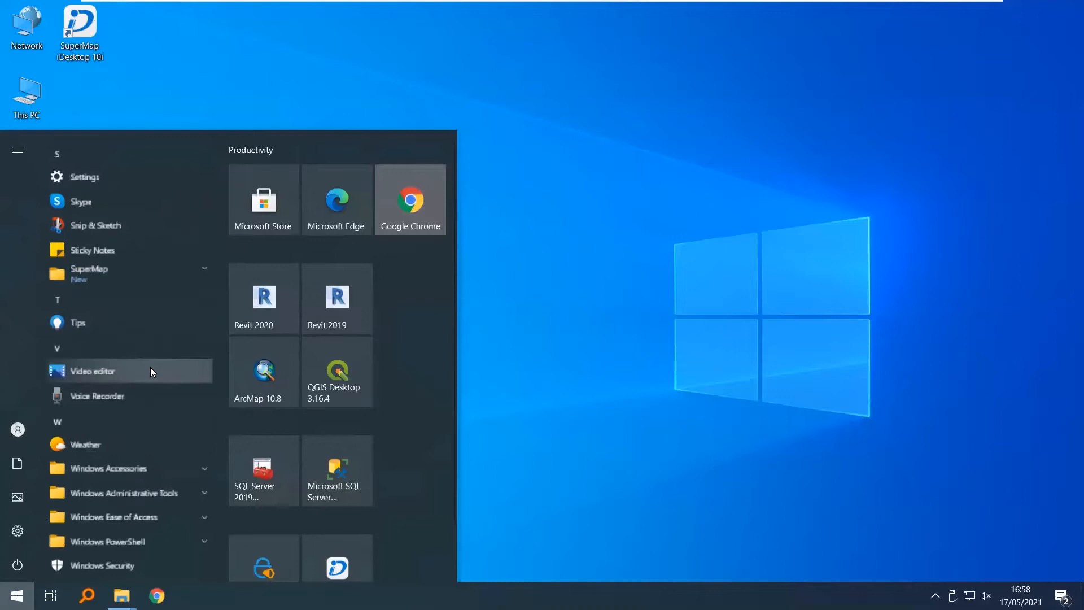
left_click(204, 271)
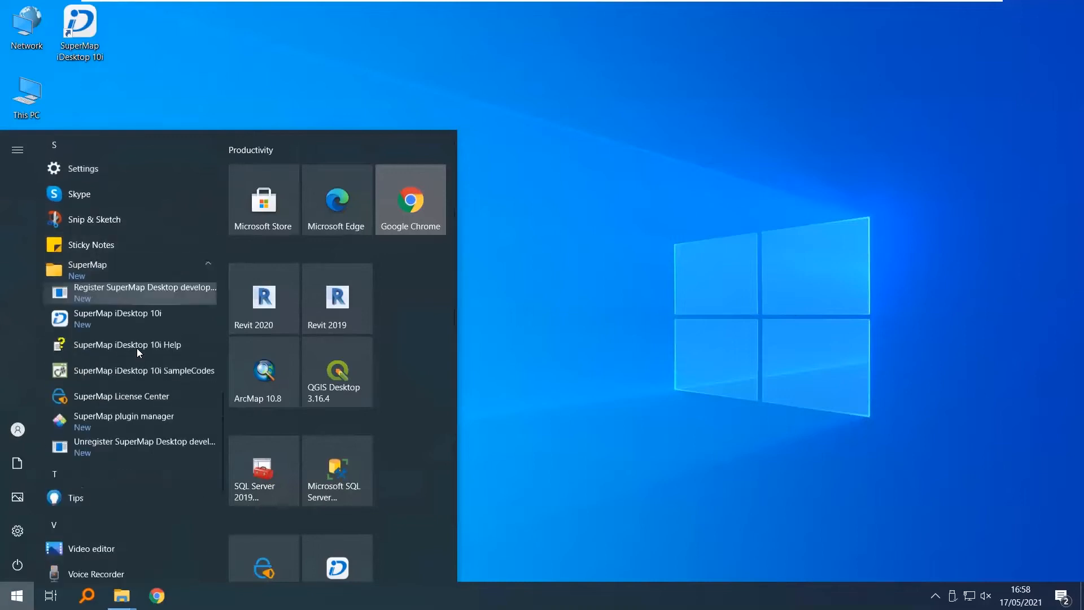
right_click(153, 399)
mouse_move(302, 434)
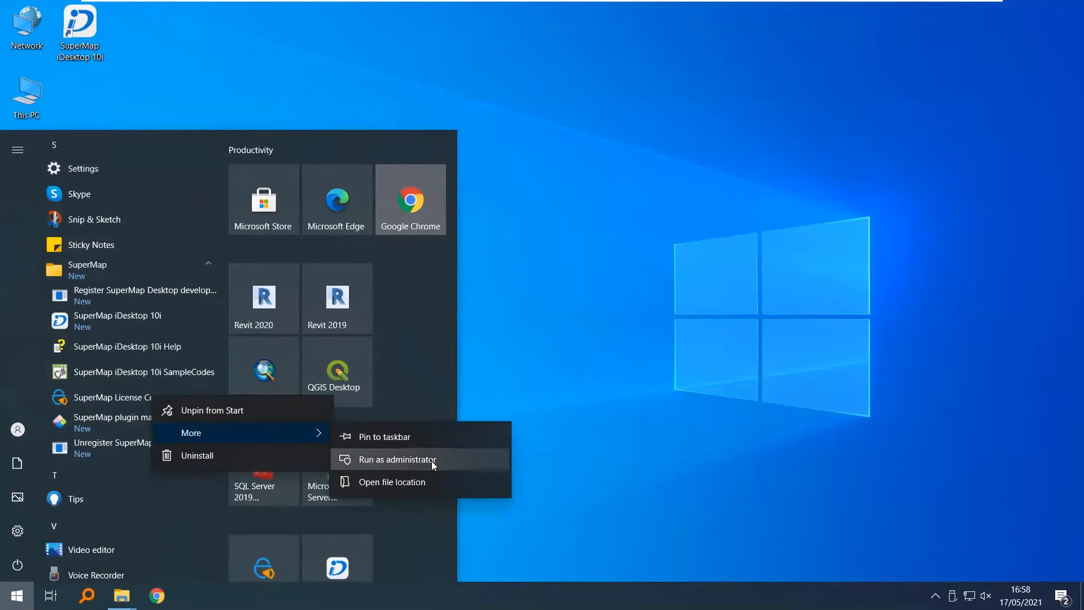
left_click(417, 460)
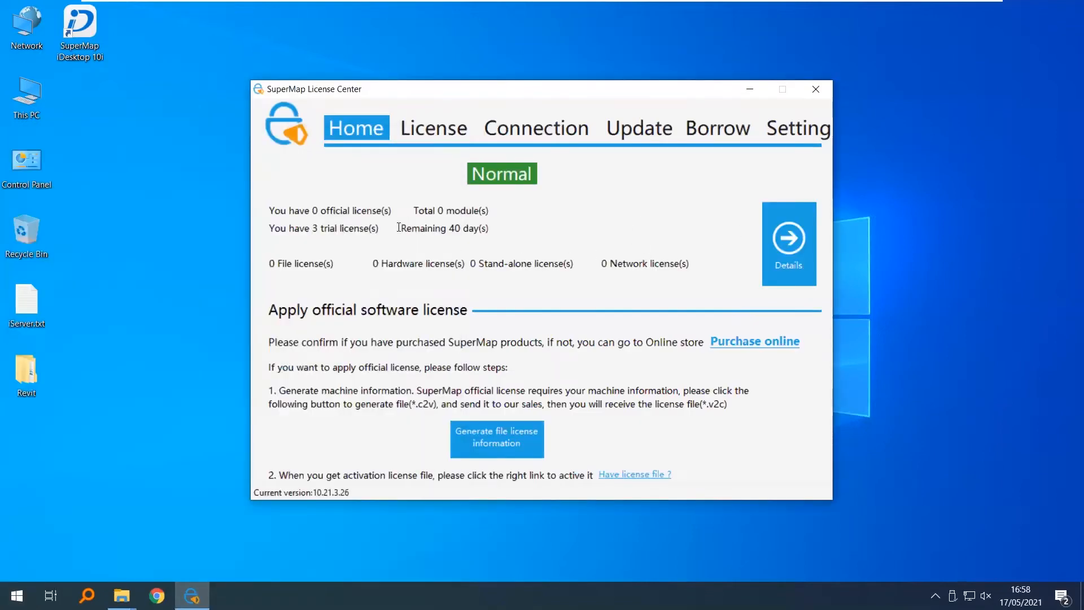
Check the remaining trial license period in SuperMap License Center and view the list of licenses
left_click_drag(399, 228, 496, 232)
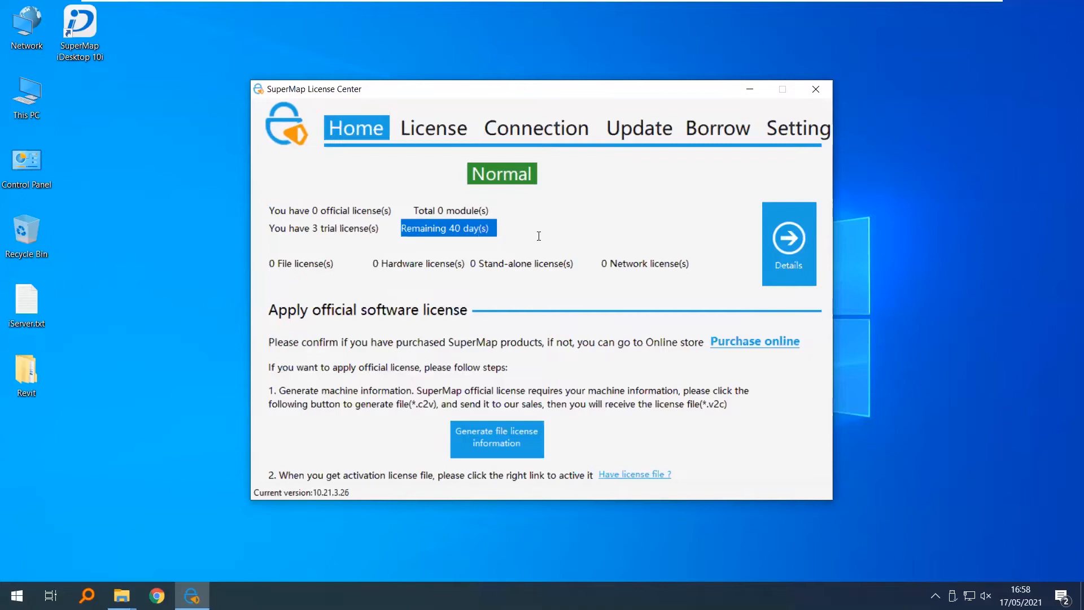
left_click(506, 238)
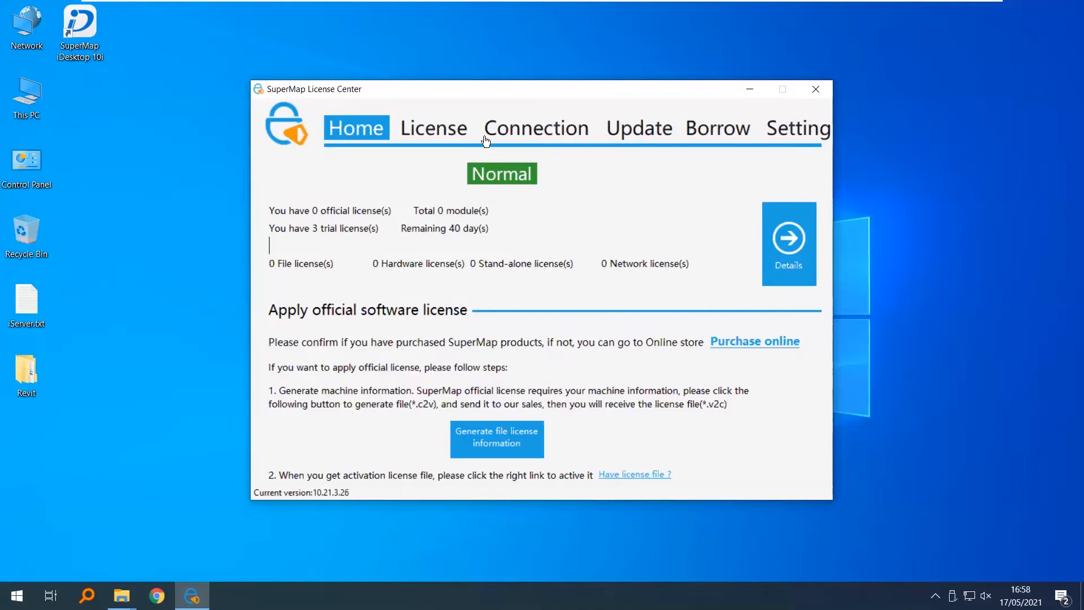
left_click_drag(588, 90, 588, 86)
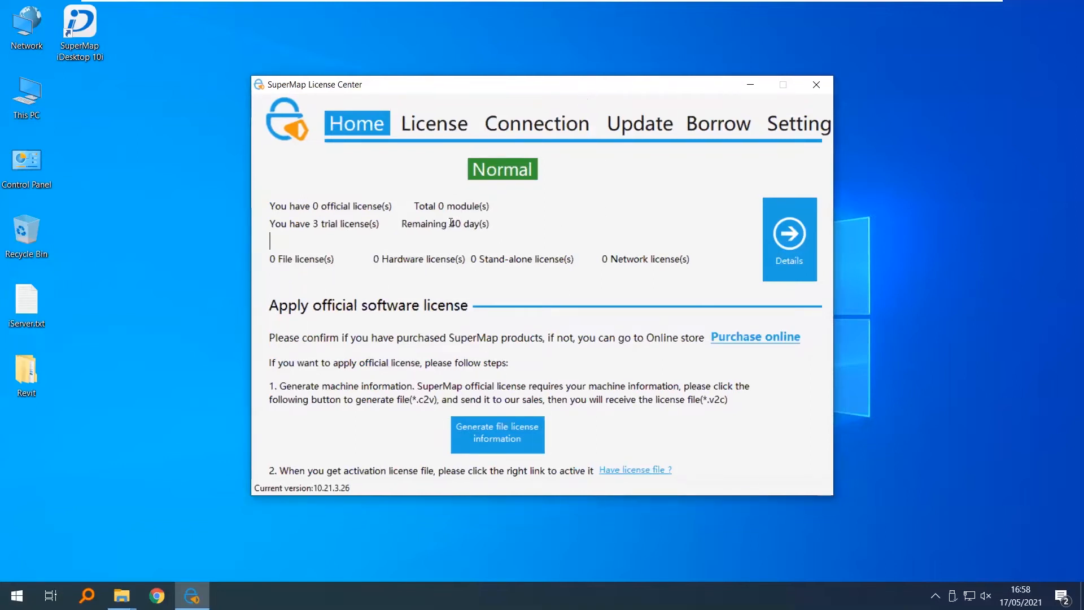
left_click_drag(450, 224, 455, 224)
left_click(447, 124)
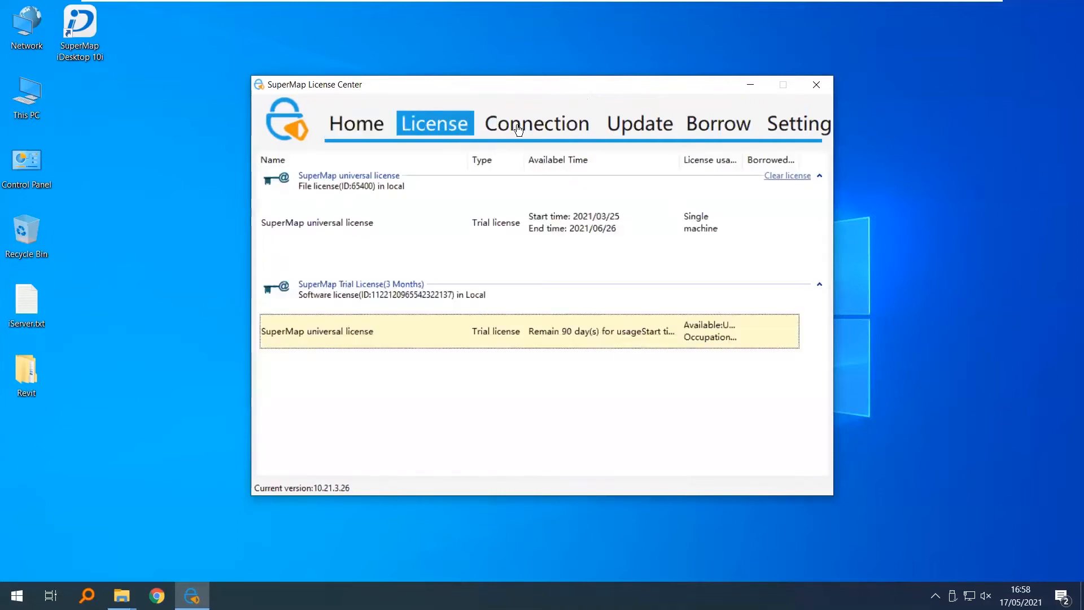
Open the system properties of This PC
right_click(24, 102)
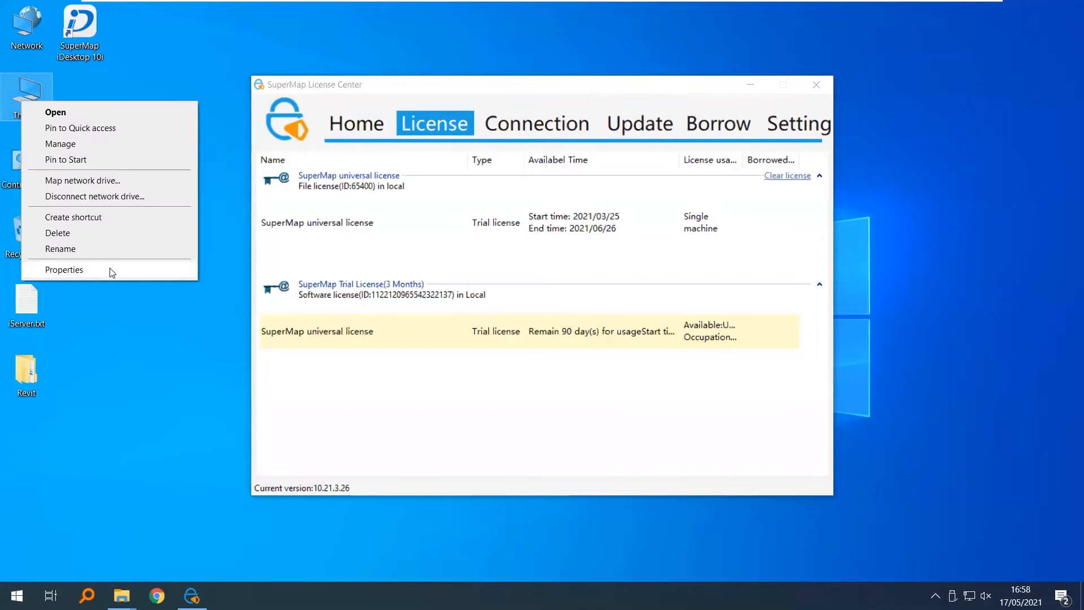
left_click(63, 269)
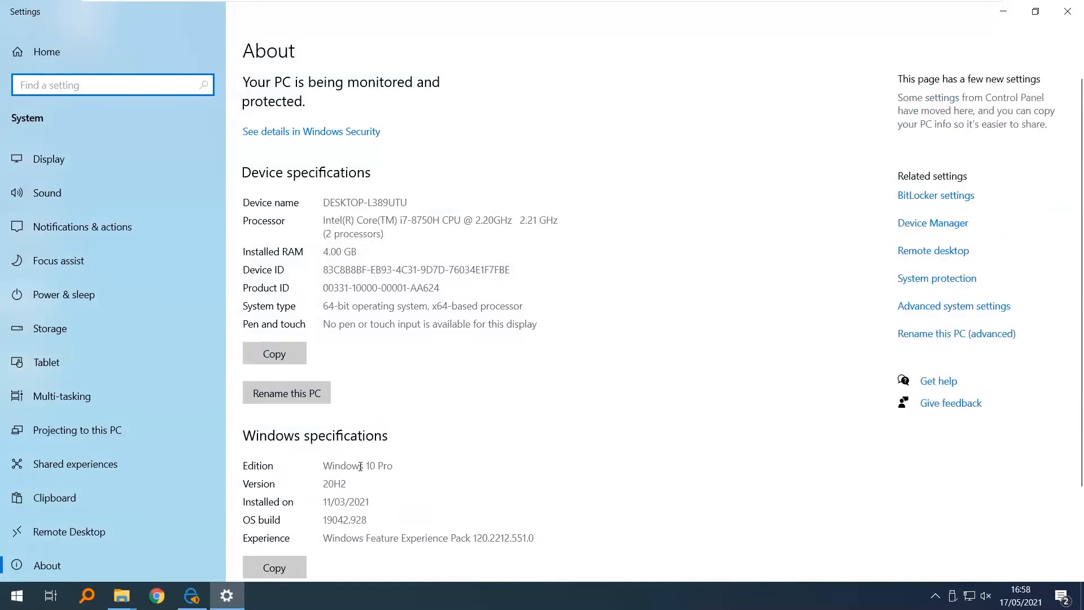
Review the device specifications, highlight the device name and minimize the Settings window
scroll(360, 466, "down", 2)
scroll(364, 318, "up", 2)
left_click_drag(325, 203, 402, 207)
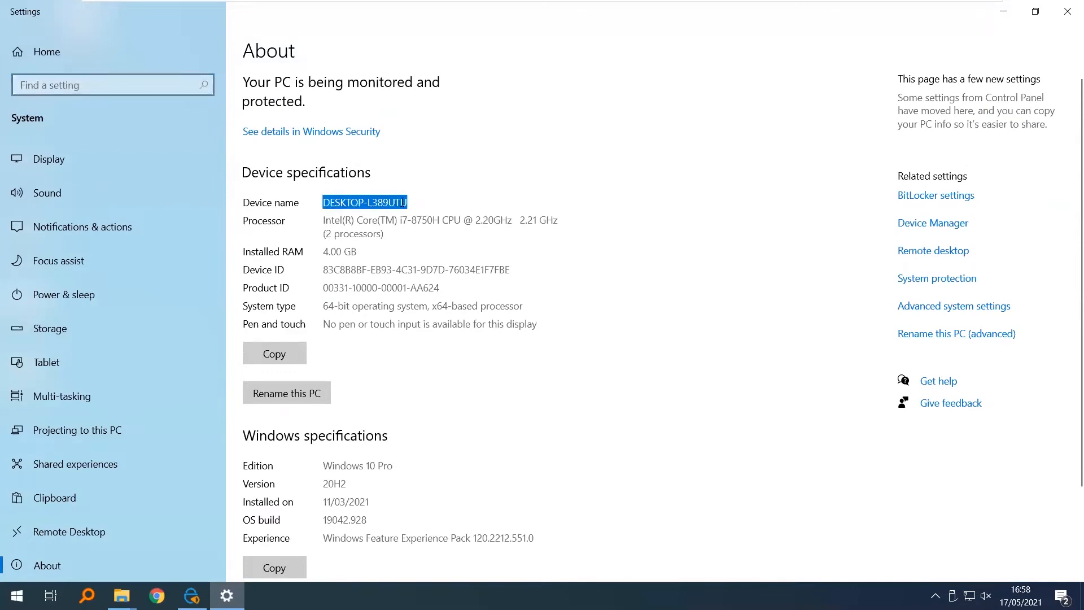
left_click(1003, 11)
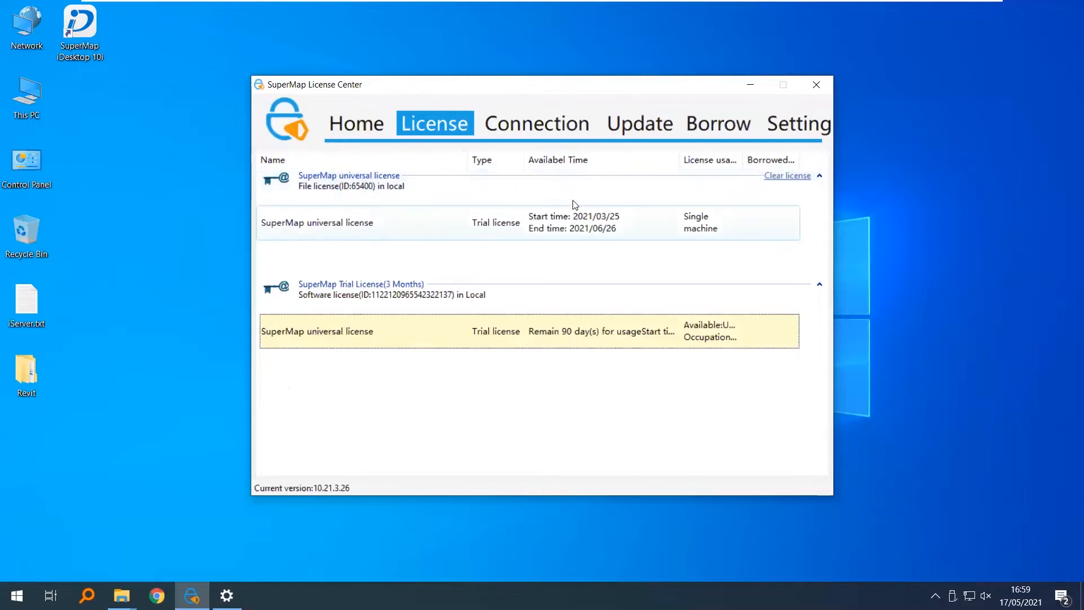
Browse for a 9D/10i file license (*.lic9d) to update the license, cancel the file selection and close SuperMap License Center
left_click(622, 133)
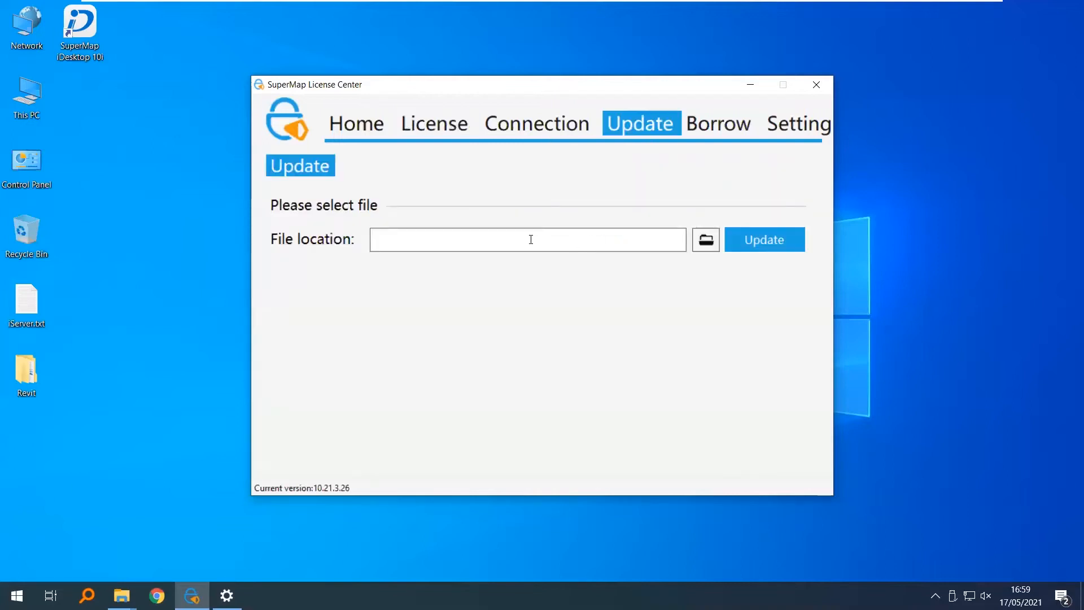
left_click(706, 240)
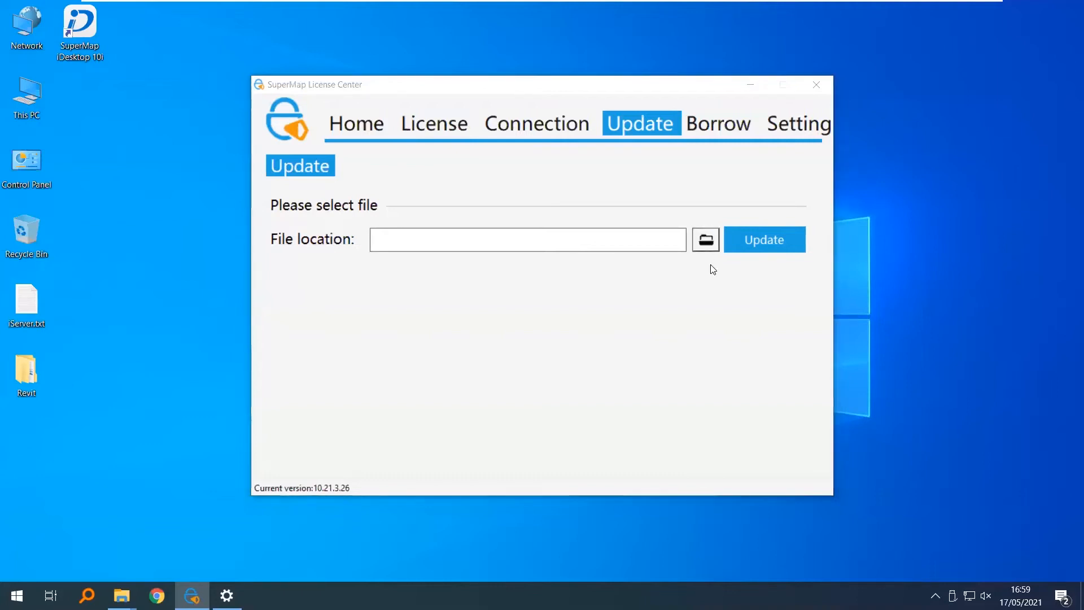
left_click(695, 388)
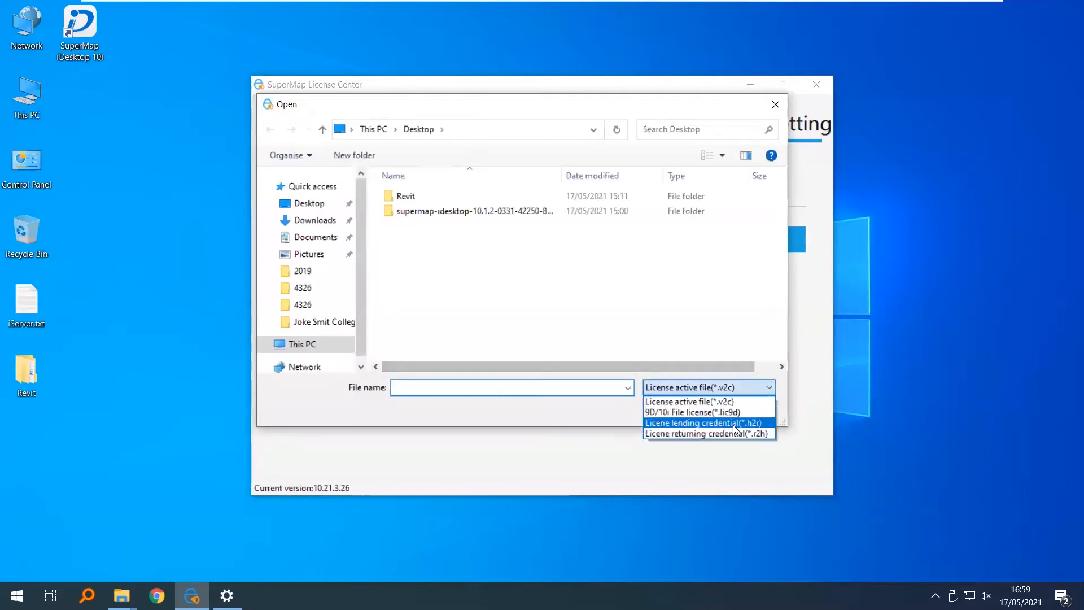
left_click(667, 416)
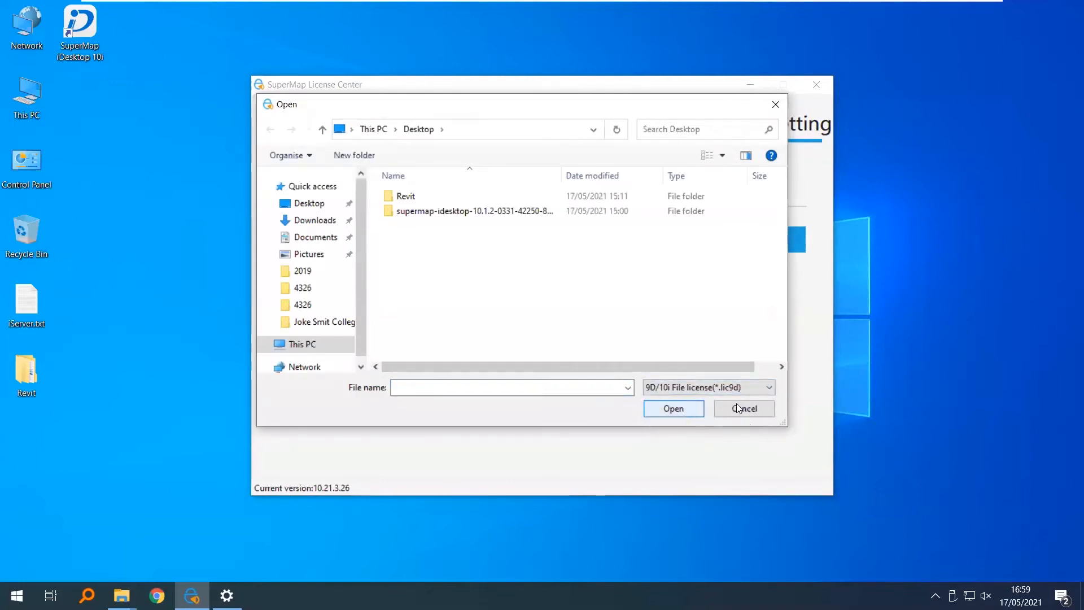
left_click(775, 104)
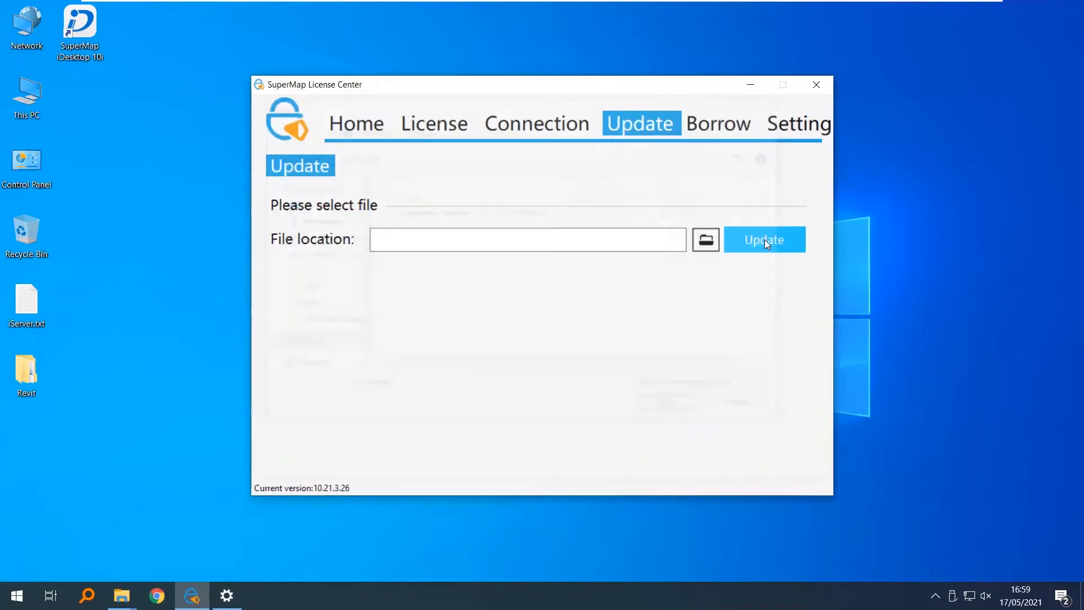
left_click(822, 90)
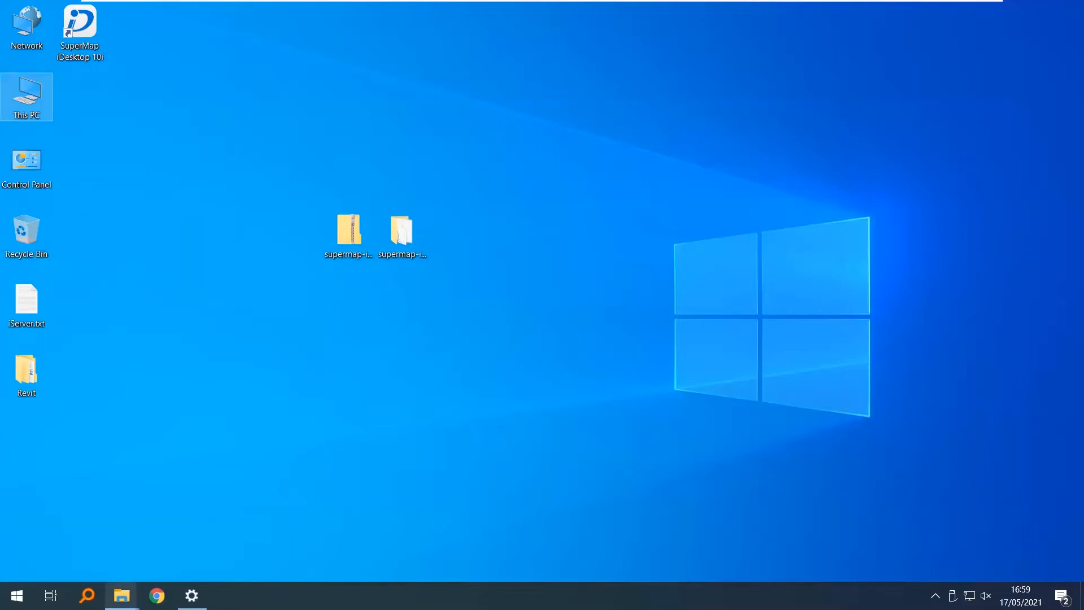
View the license file in C:\Program Files\Common Files\SuperMap\License and close the folder window
mouse_move(122, 595)
mouse_move(224, 549)
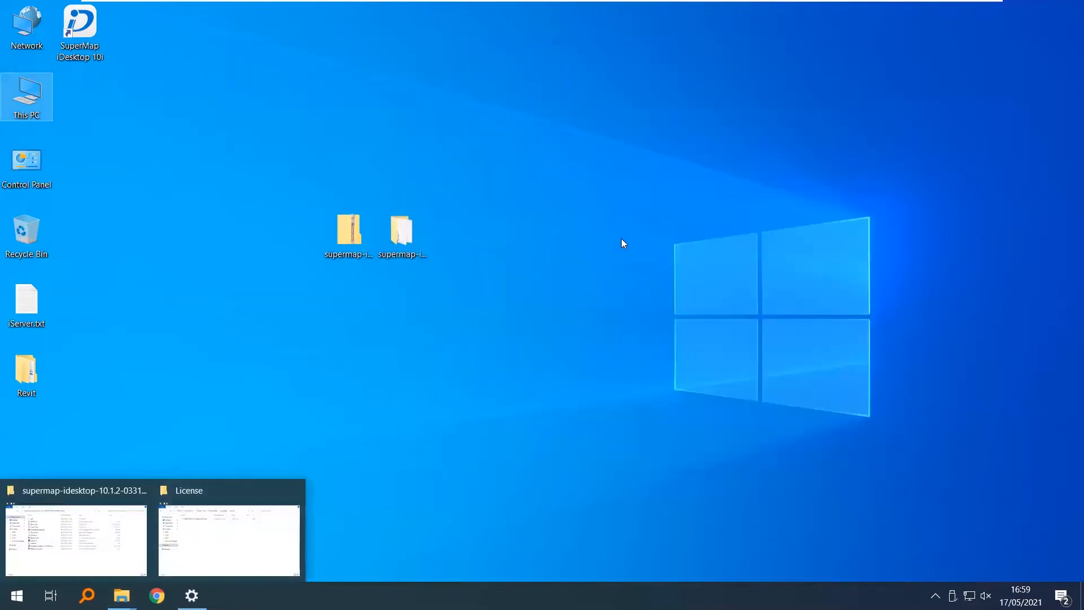
left_click(316, 358)
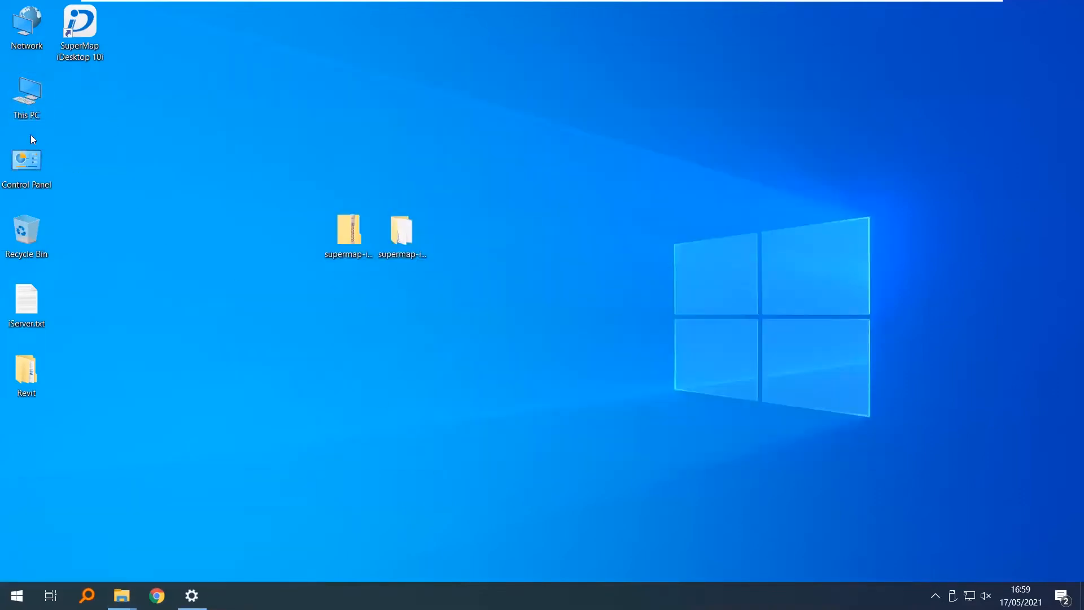
double_click(31, 107)
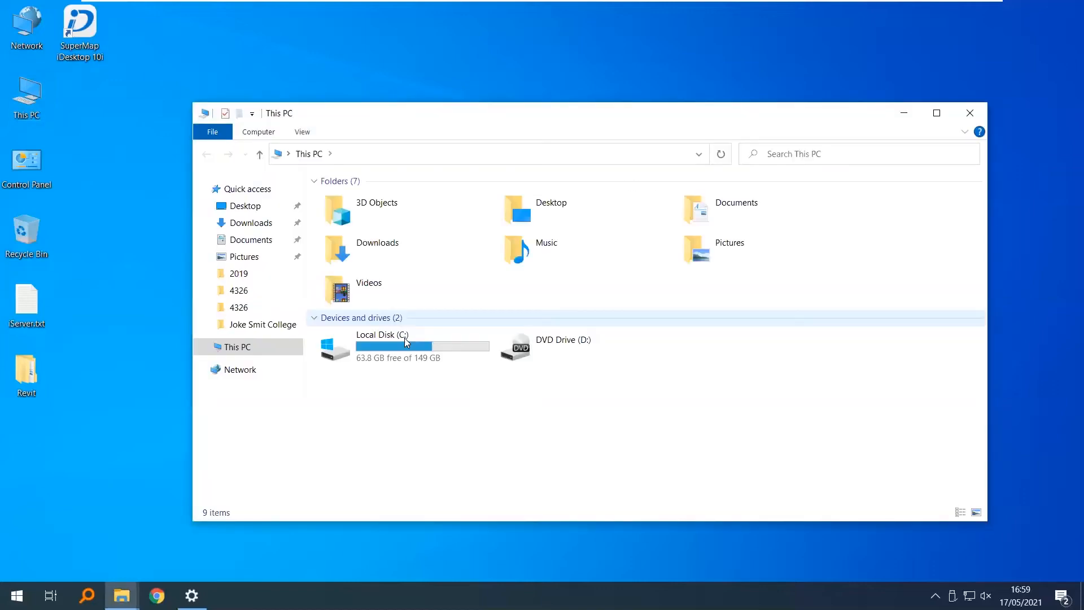
double_click(407, 341)
left_click(404, 234)
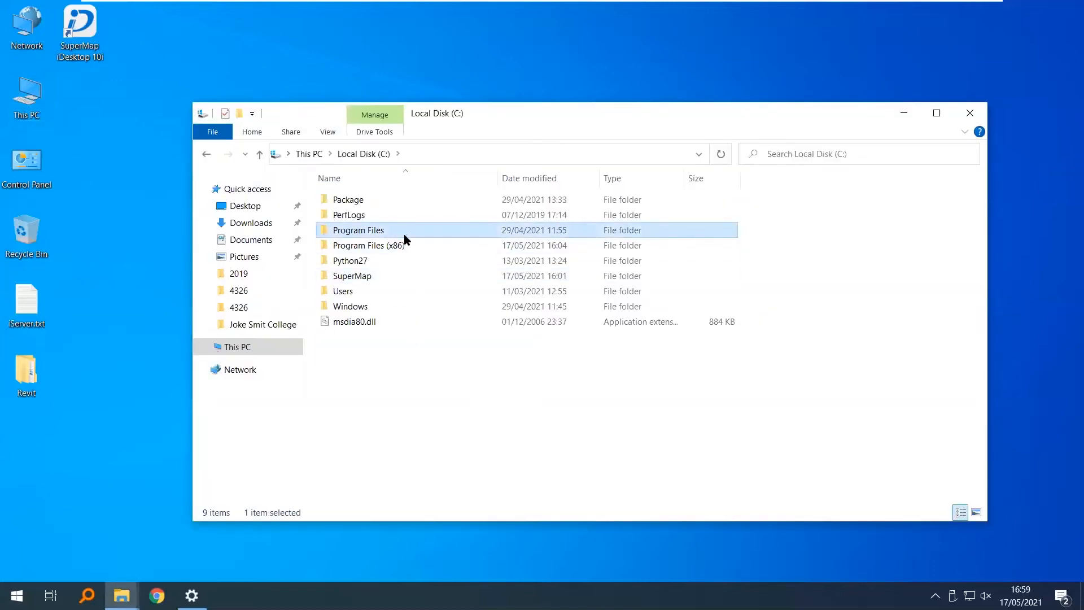
double_click(404, 233)
double_click(399, 241)
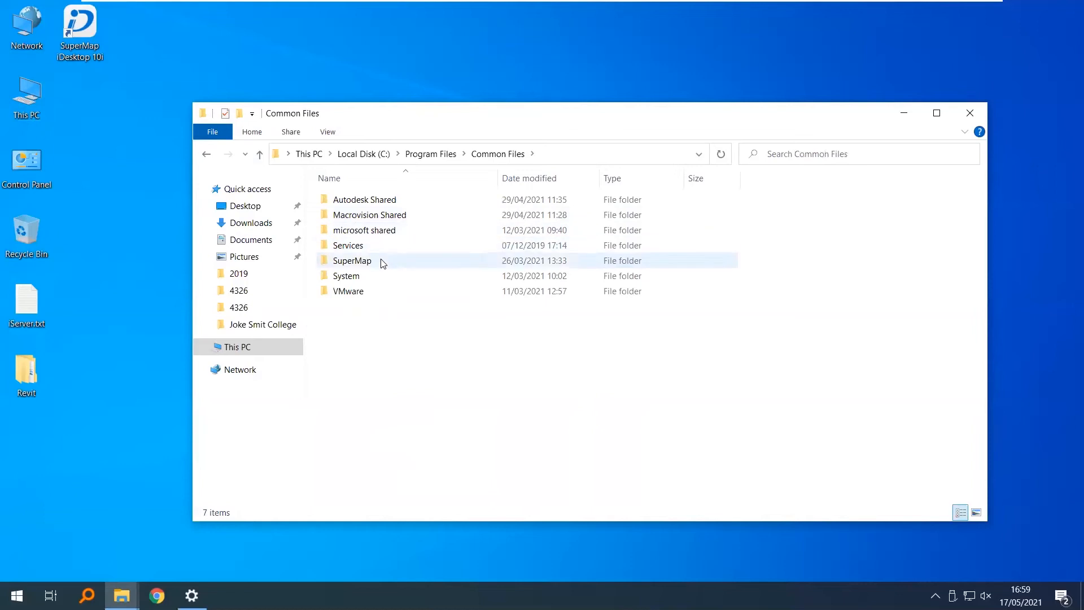
double_click(382, 262)
double_click(381, 202)
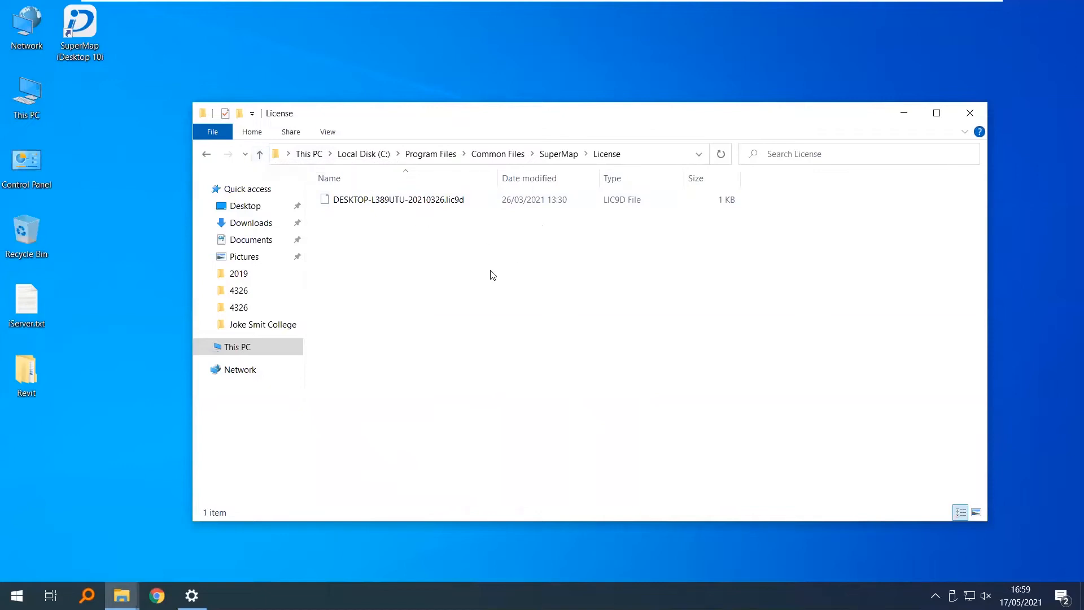
left_click(970, 112)
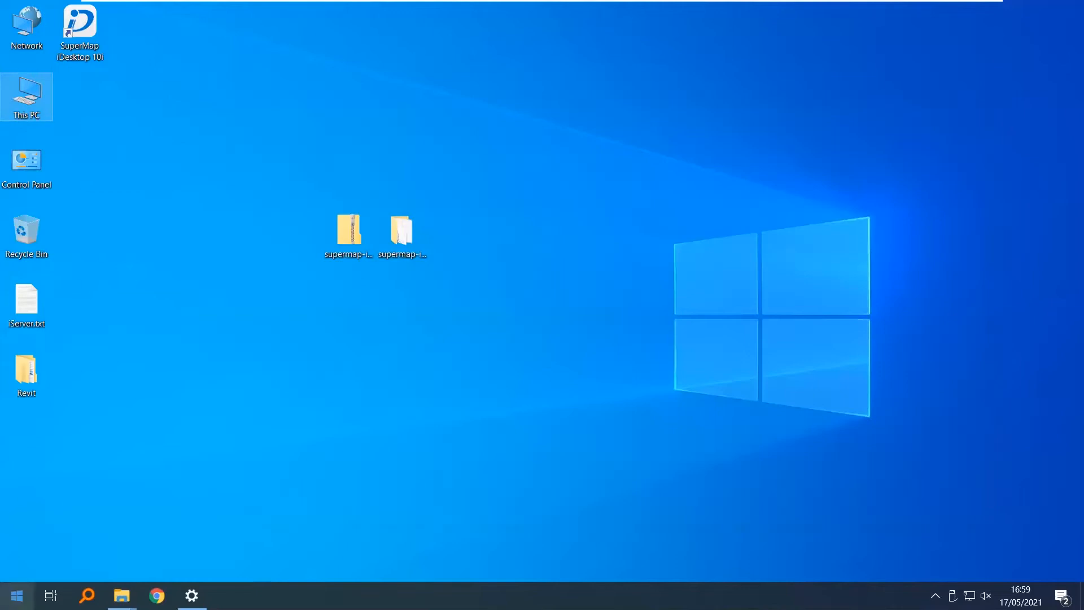
Run SuperMap License Center as administrator, check the license status and close it
left_click(17, 595)
left_click(166, 350)
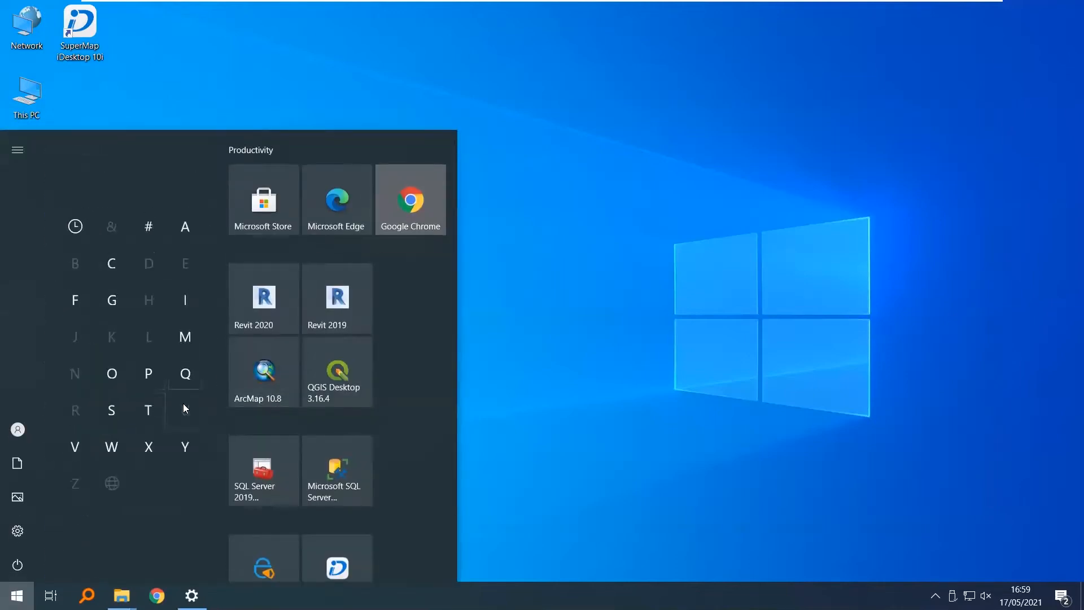
left_click(125, 410)
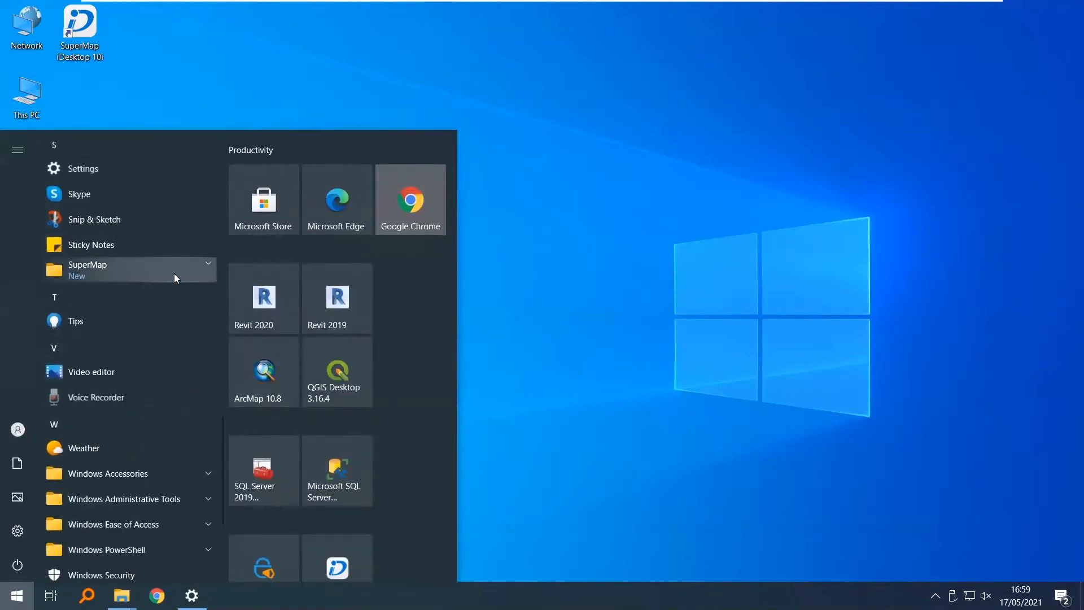
left_click(173, 274)
left_click_drag(0, 0, 0, 0)
right_click(168, 404)
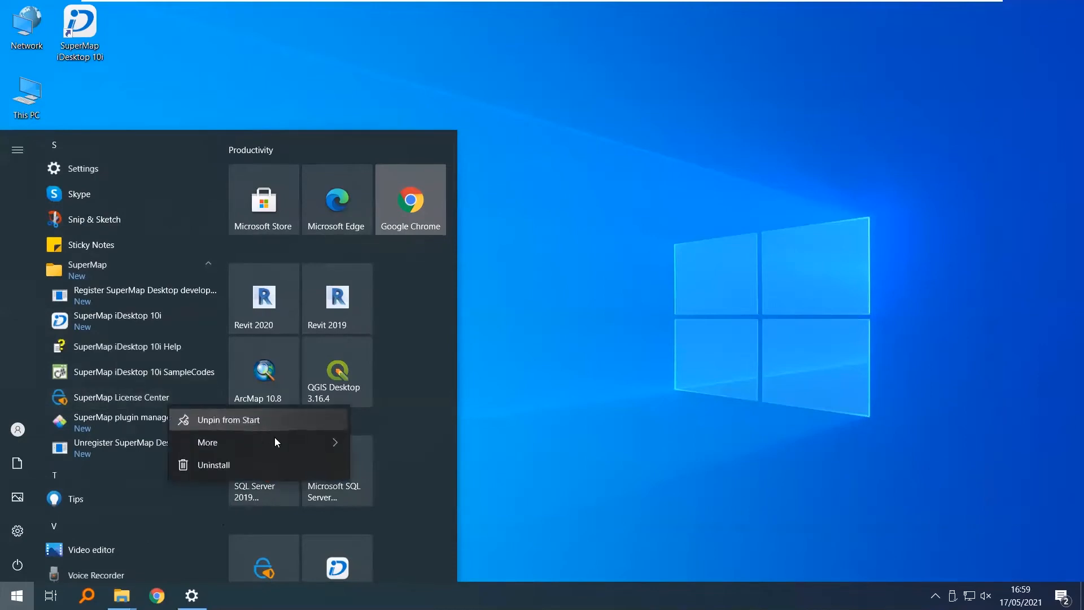
mouse_move(322, 446)
left_click(415, 399)
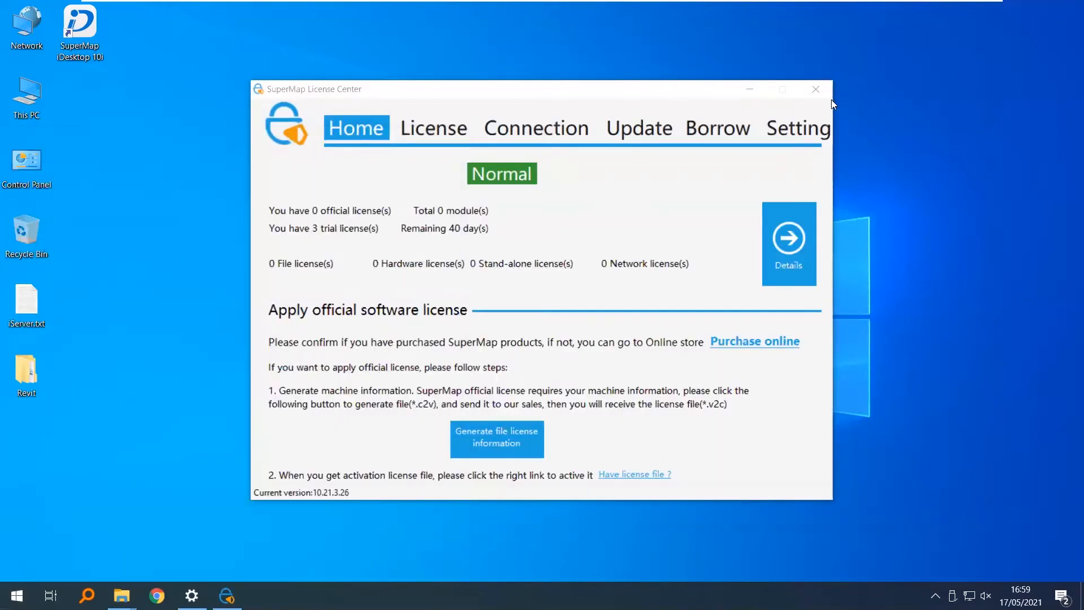
left_click(815, 88)
Switch to PowerPoint, present the slides from License Configuration to Finish Installation, and return to the Windows 10 x64 virtual machine
mouse_move(969, 4)
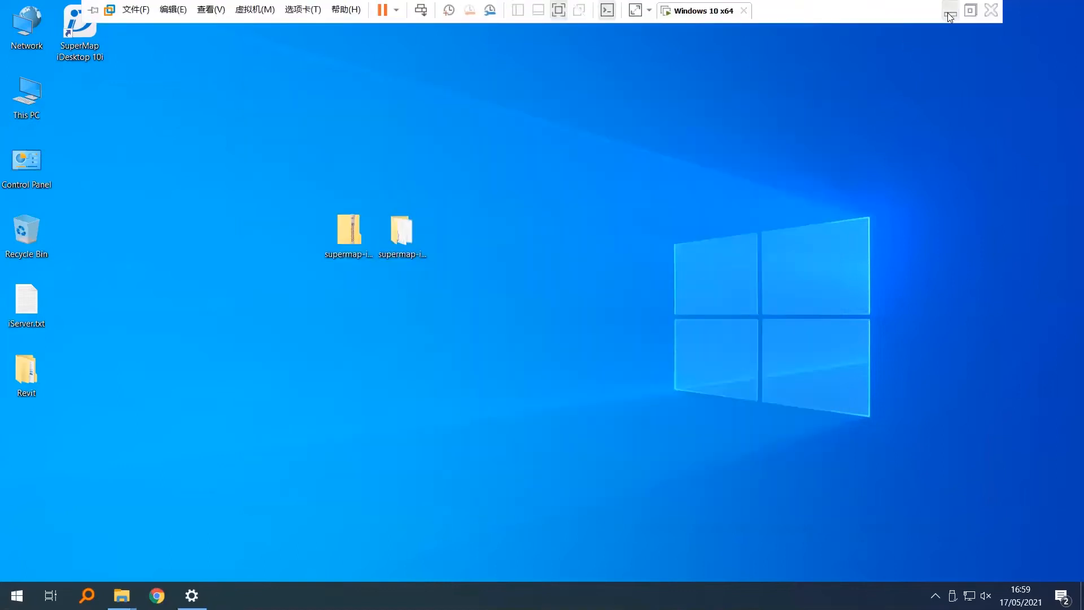
left_click(950, 16)
scroll(96, 338, "down", 3)
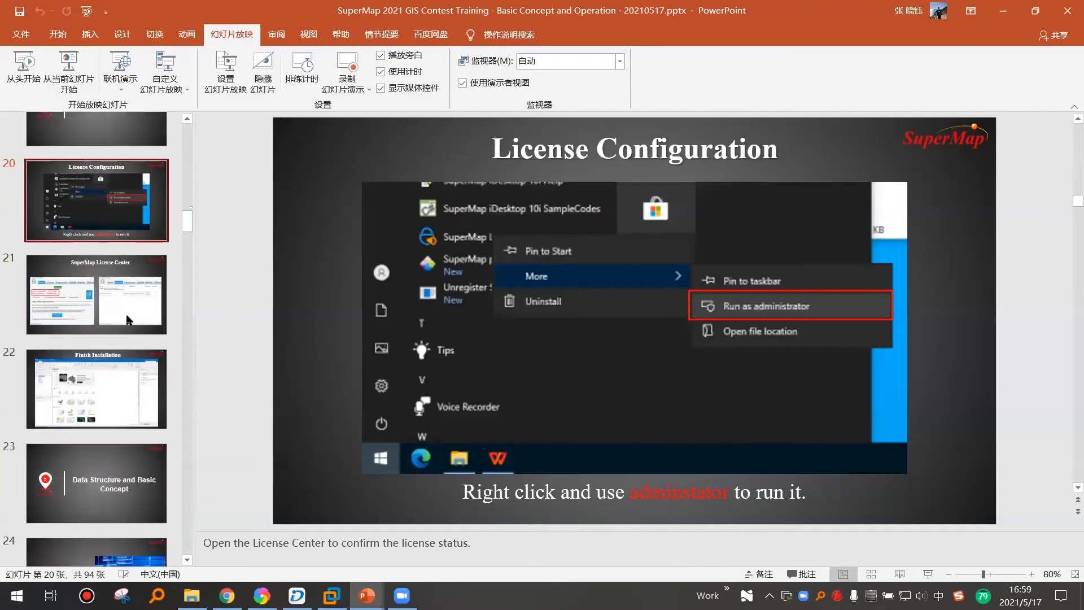
left_click(63, 76)
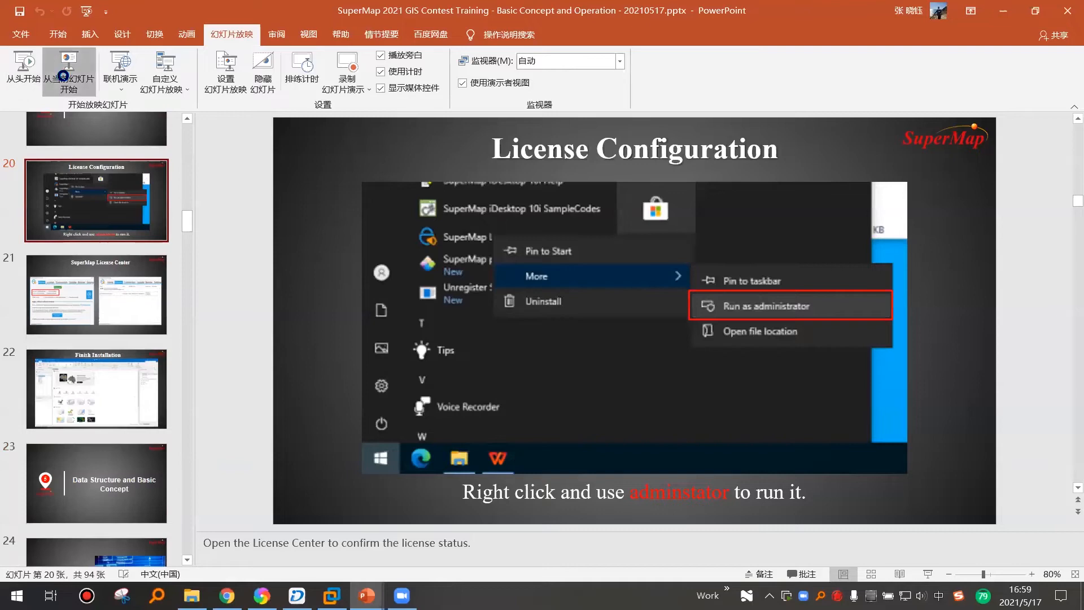
key("Right")
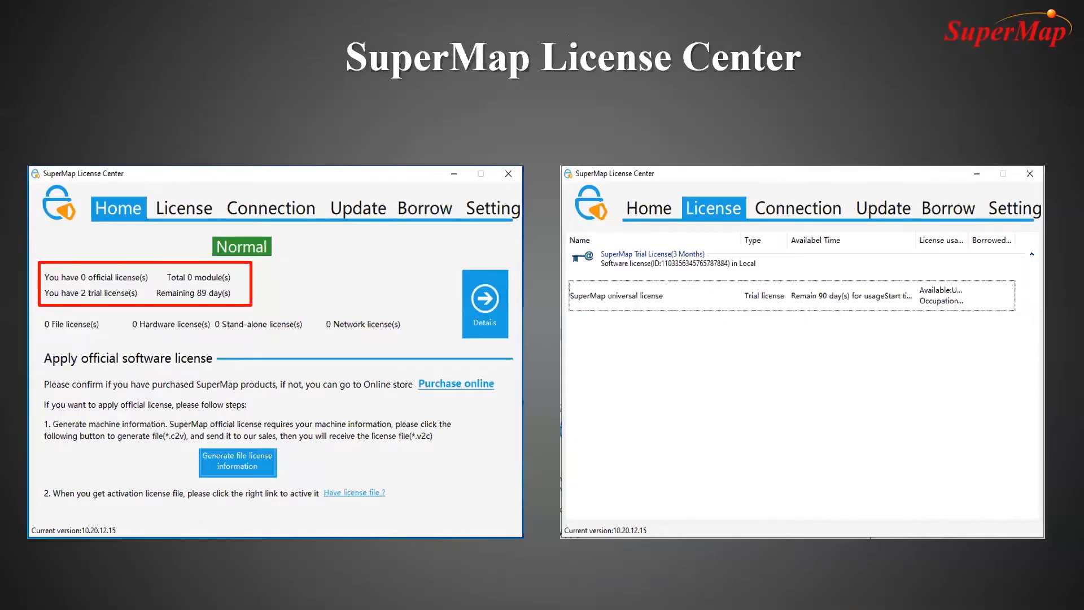
key("Right")
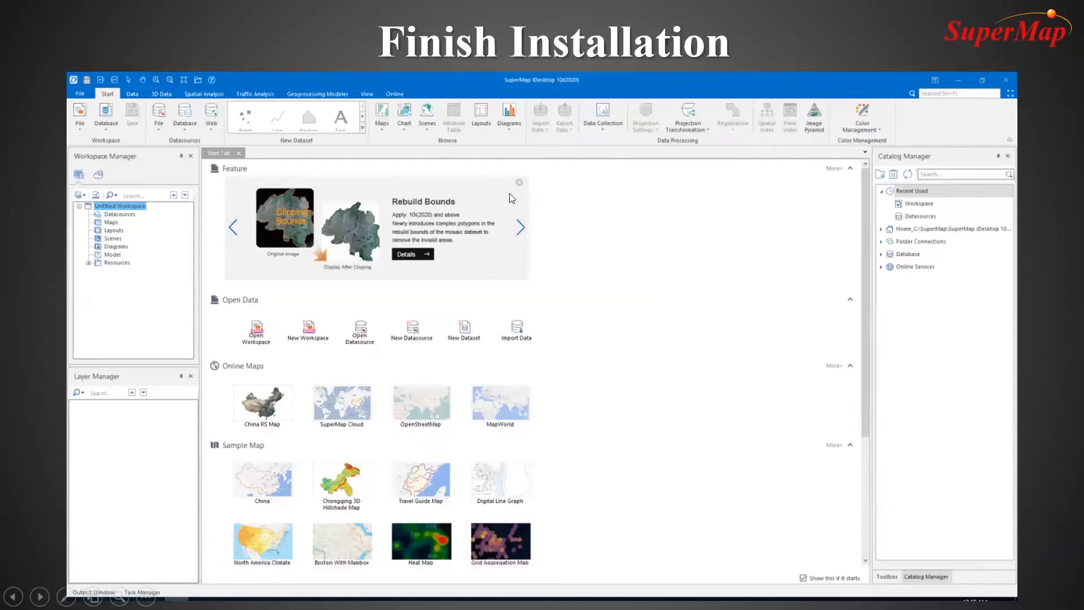
key("Escape")
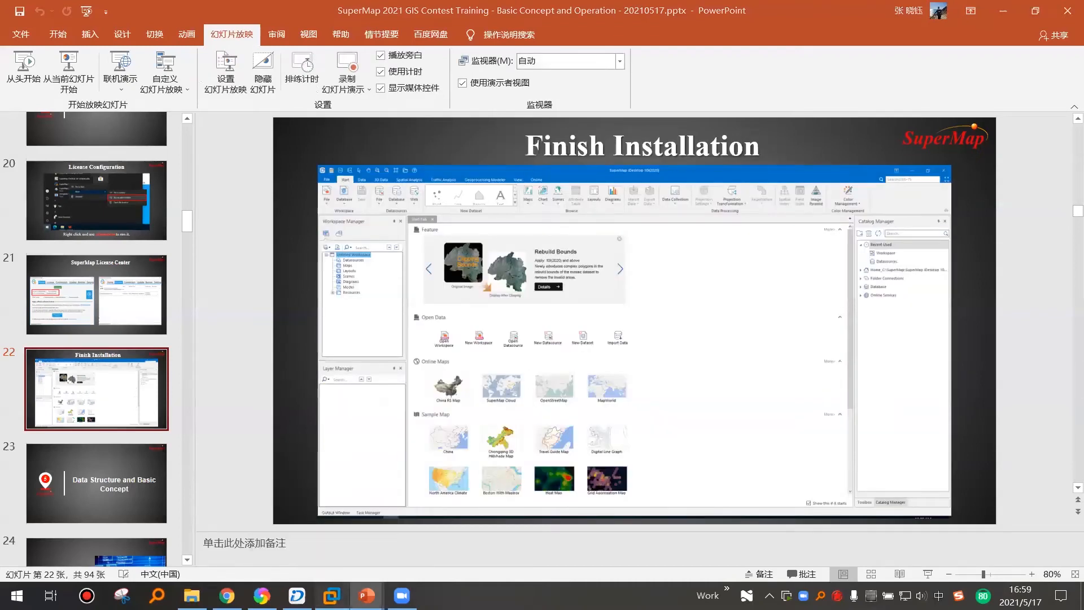
key("alt+Tab")
mouse_move(841, 2)
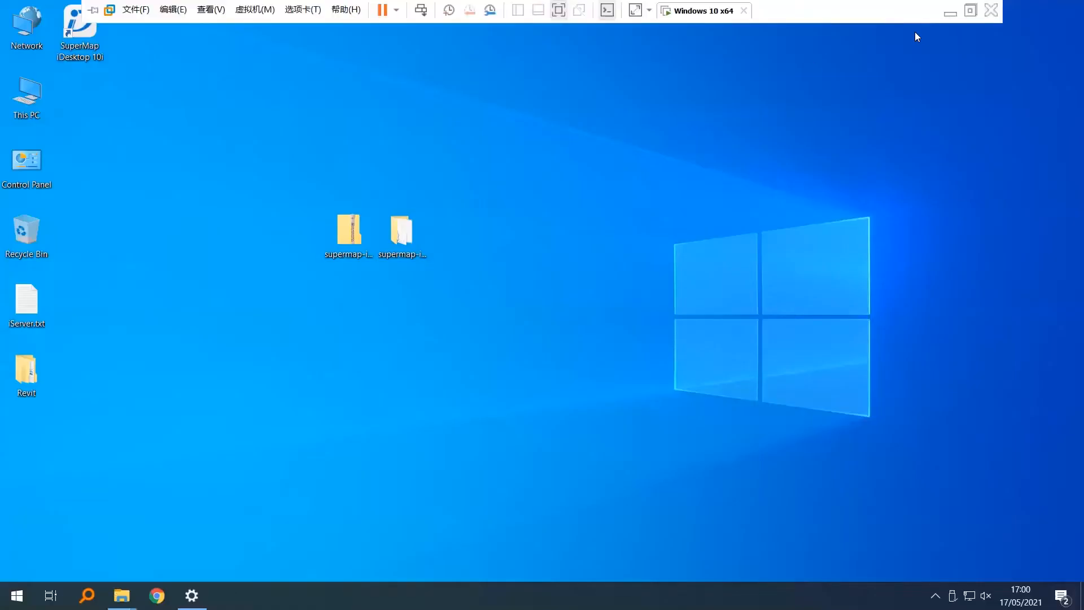
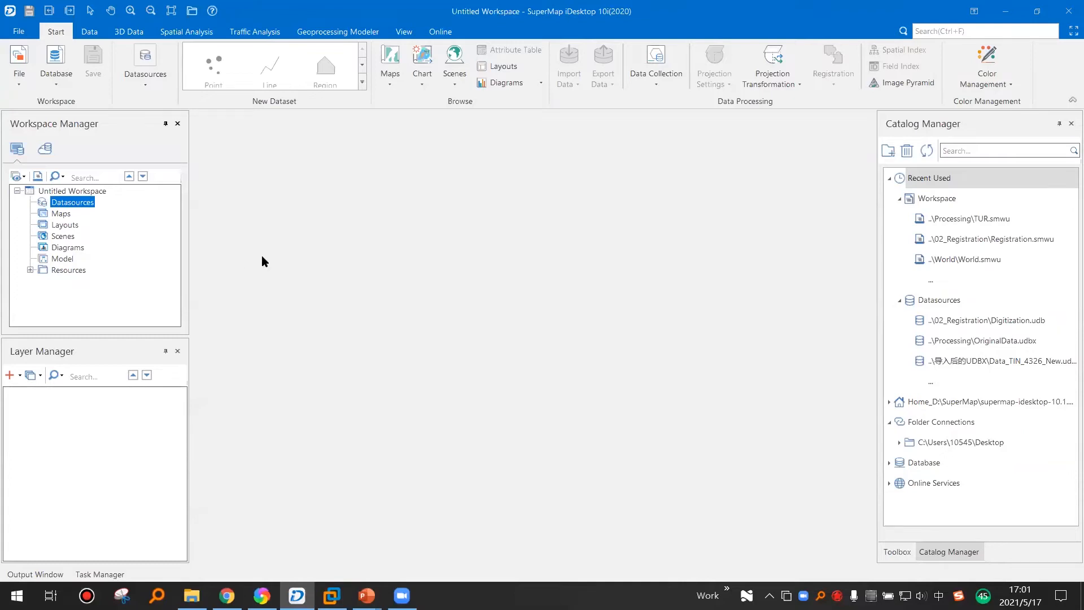
Create a new UDBX file datasource named test0517 on the desktop and select it in the workspace tree
right_click(79, 203)
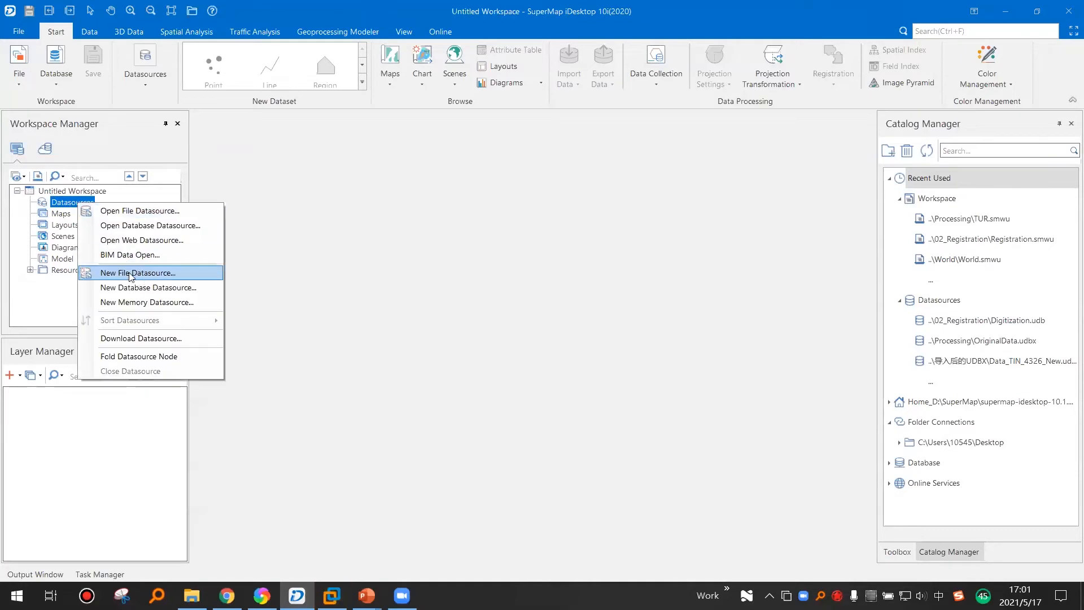
left_click(347, 284)
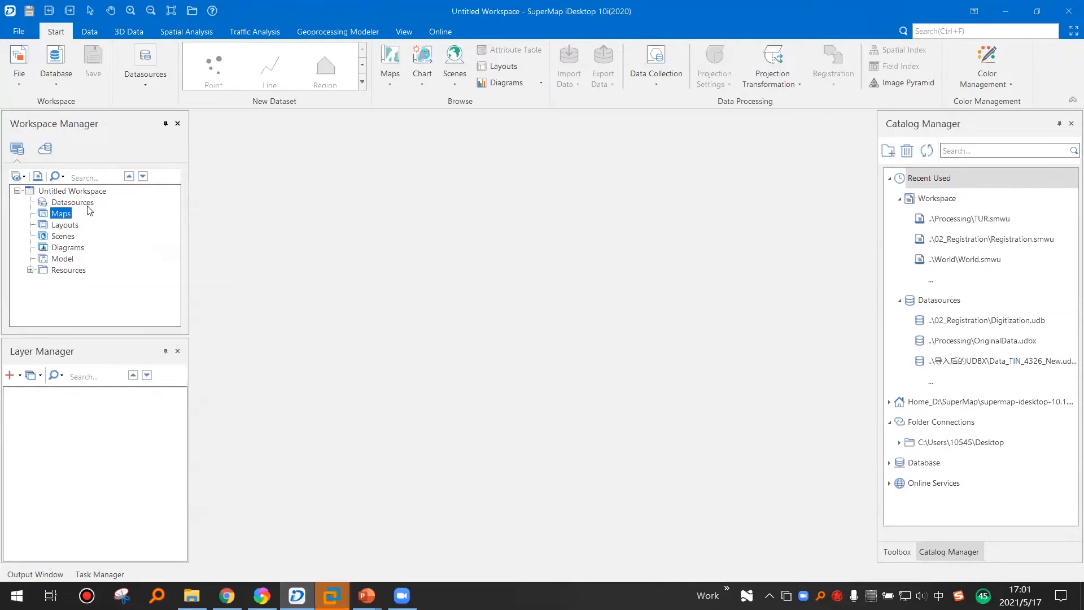
right_click(85, 202)
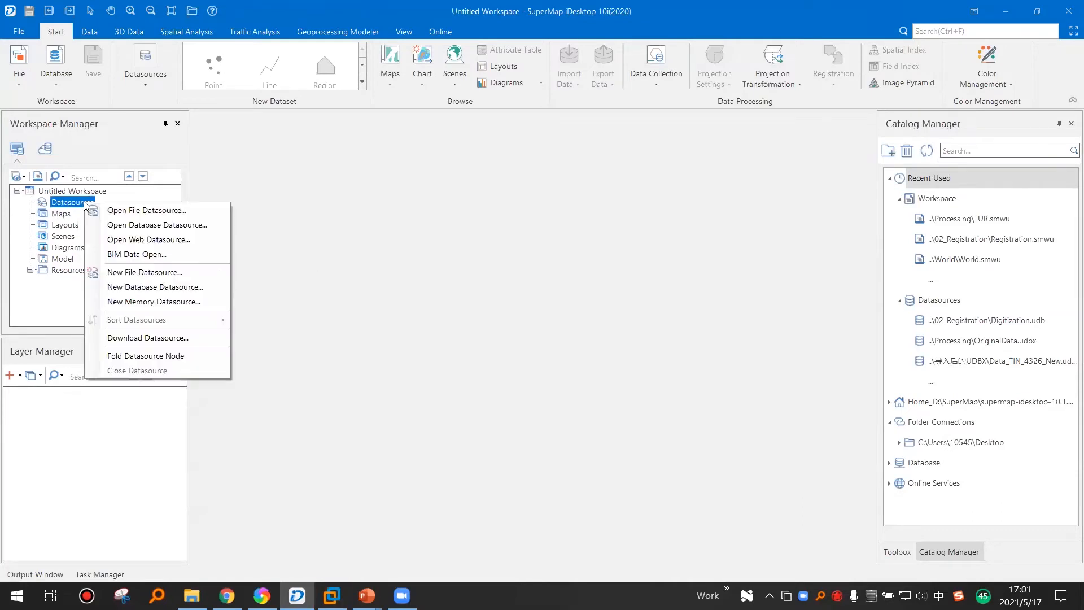
left_click(142, 273)
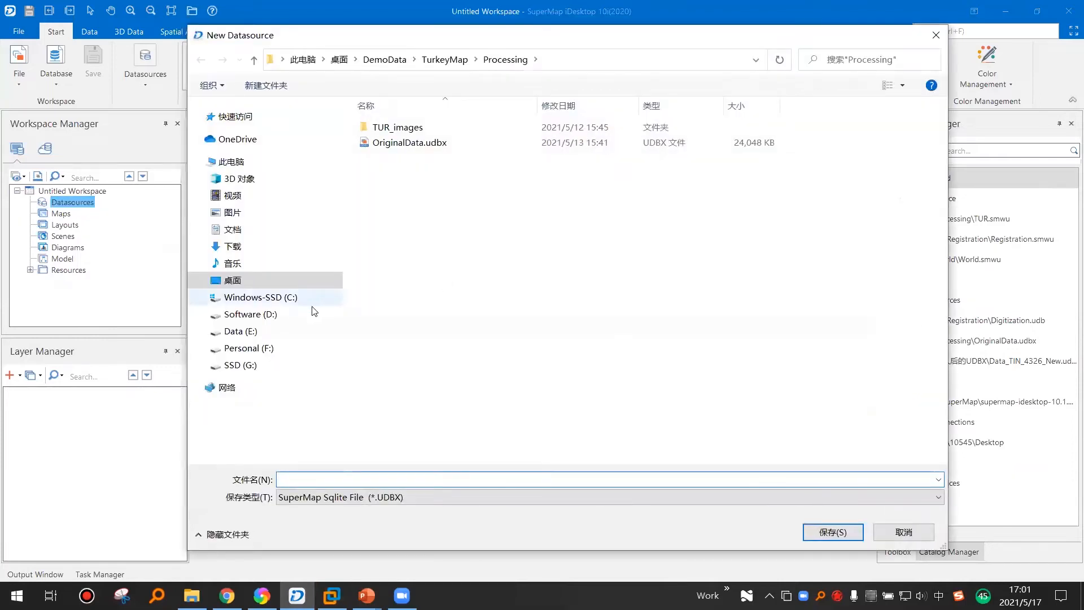
left_click(254, 281)
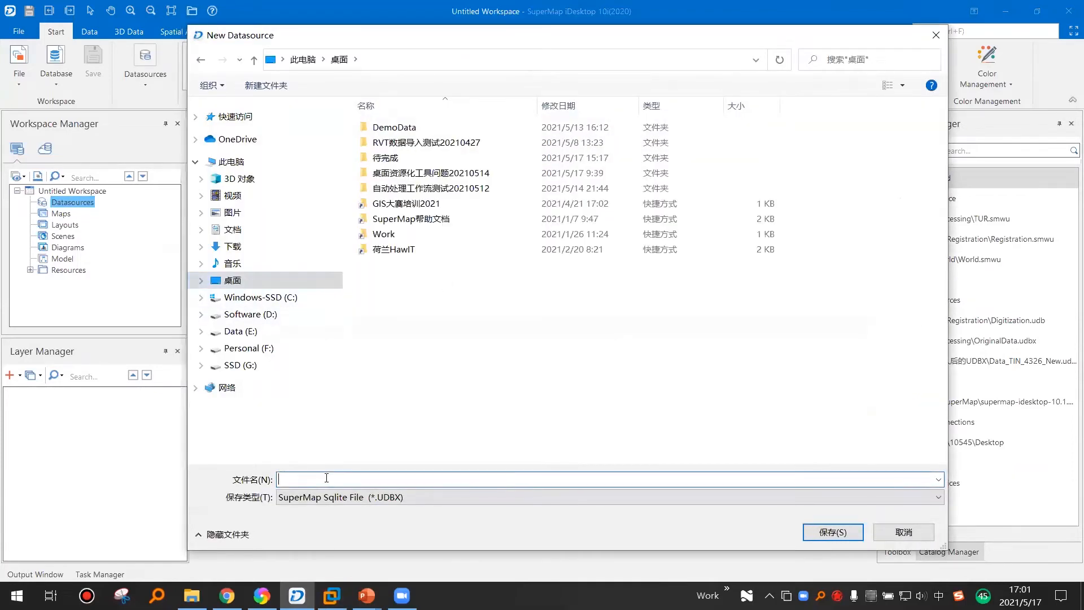
left_click(326, 478)
type("test0517")
key("Return")
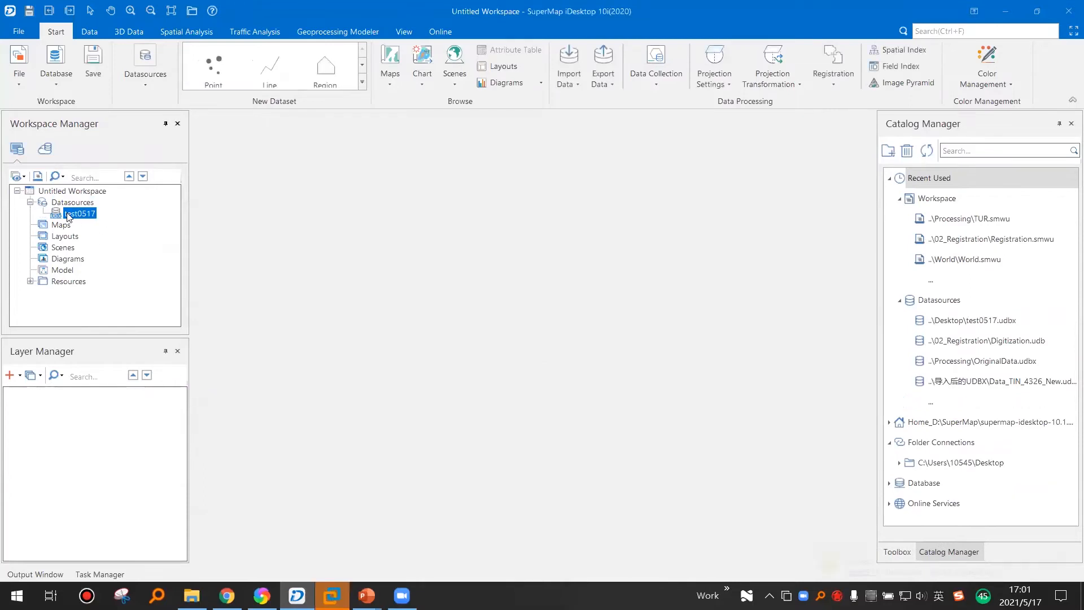
left_click(79, 206)
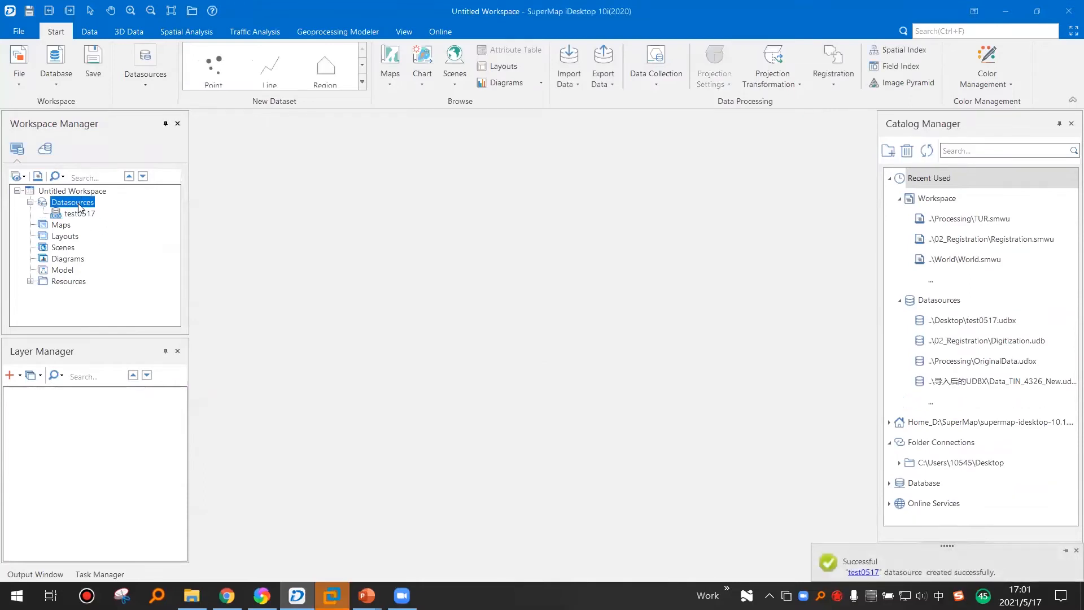
key("Down")
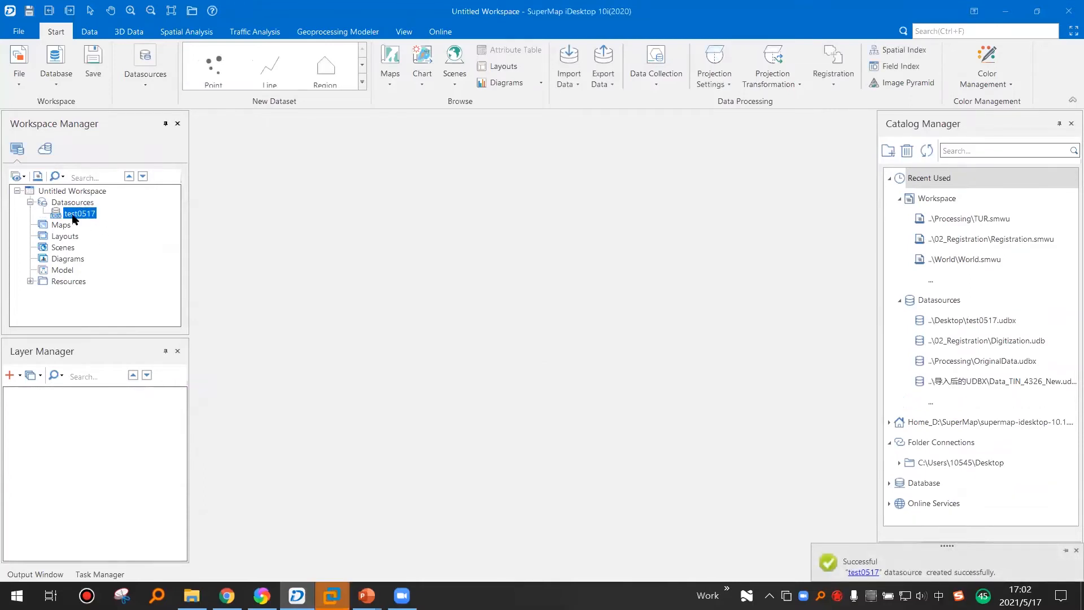
Create a second UDBX file datasource named "test2 0517" on the desktop
double_click(79, 204)
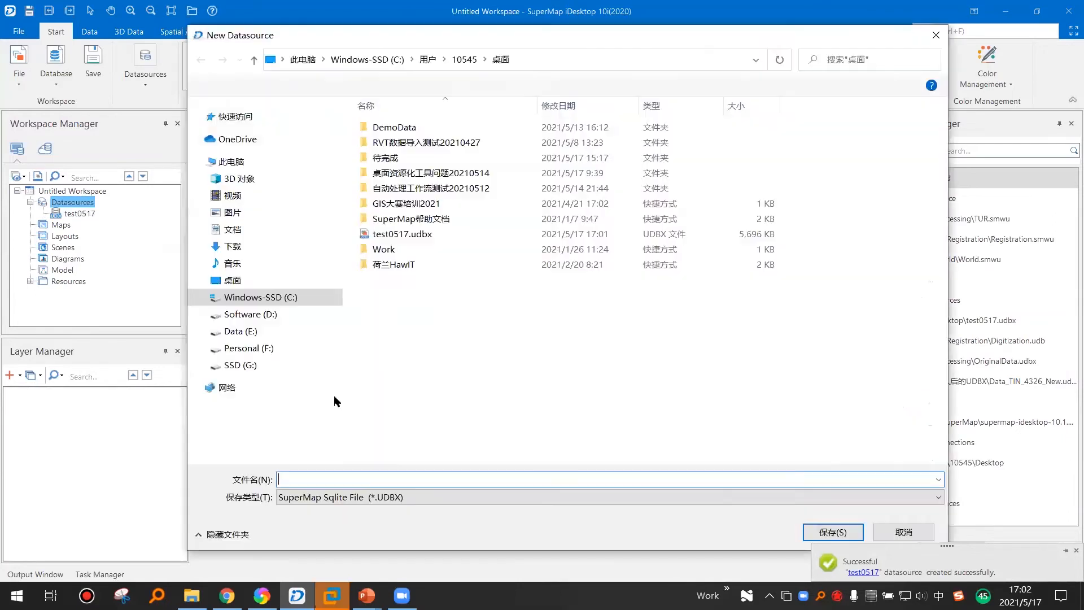
type("test")
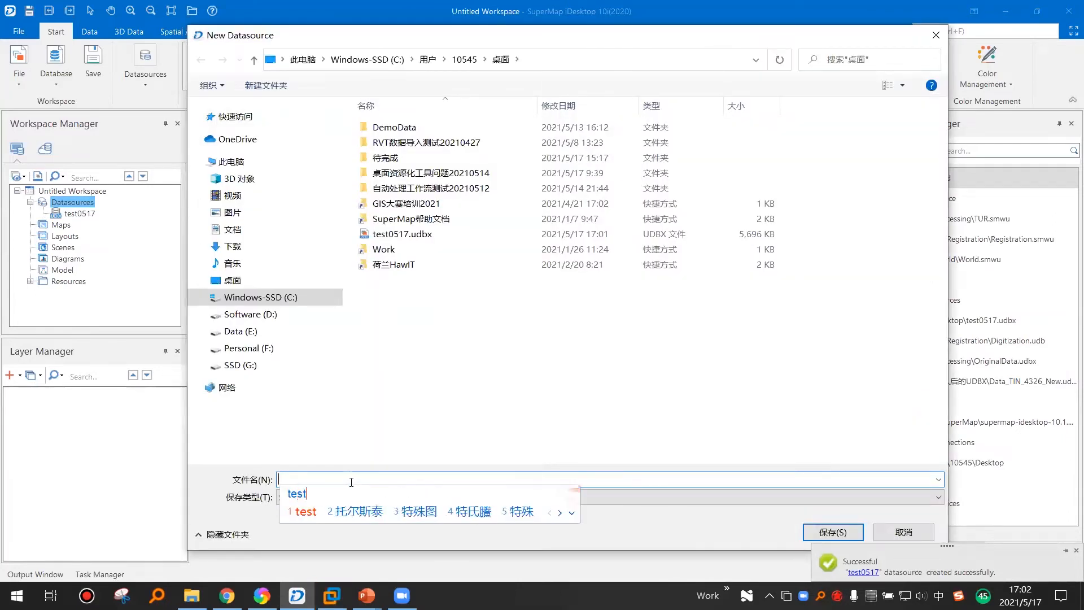
key("shift")
type("2")
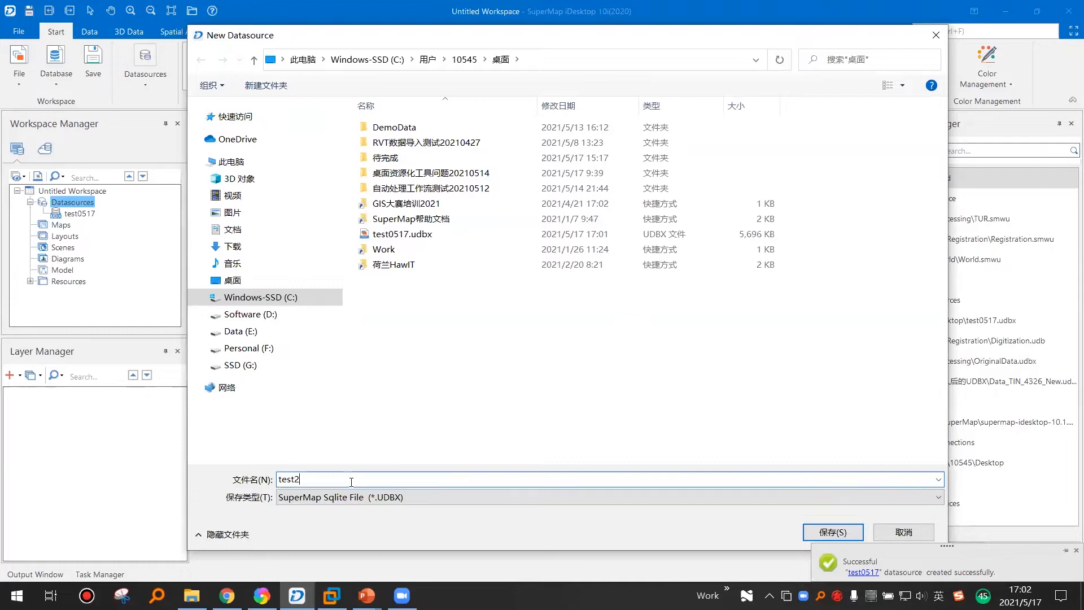
type(" 0517")
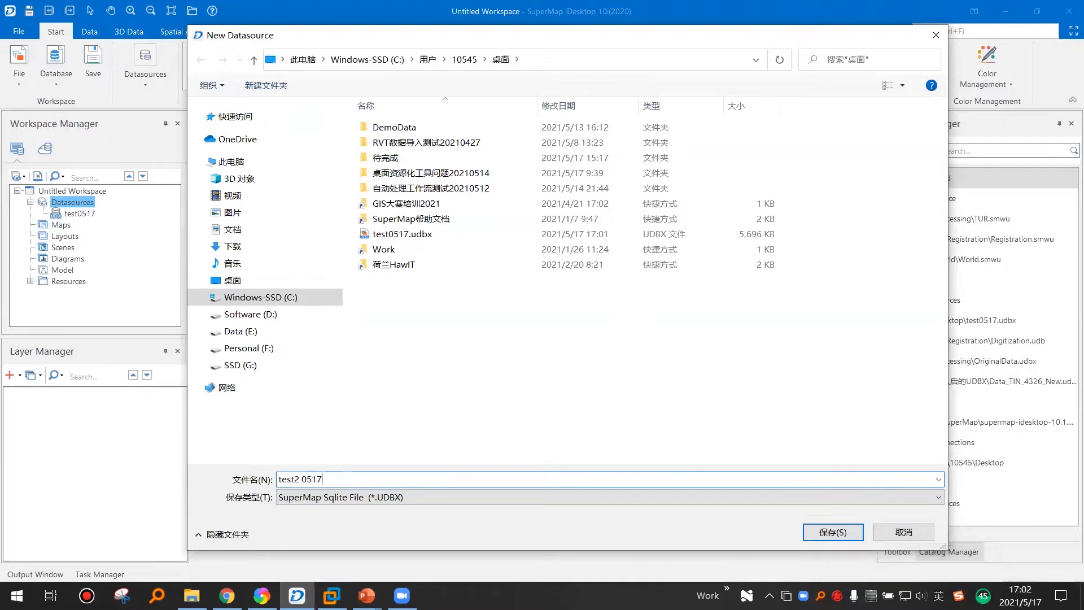
left_click(818, 534)
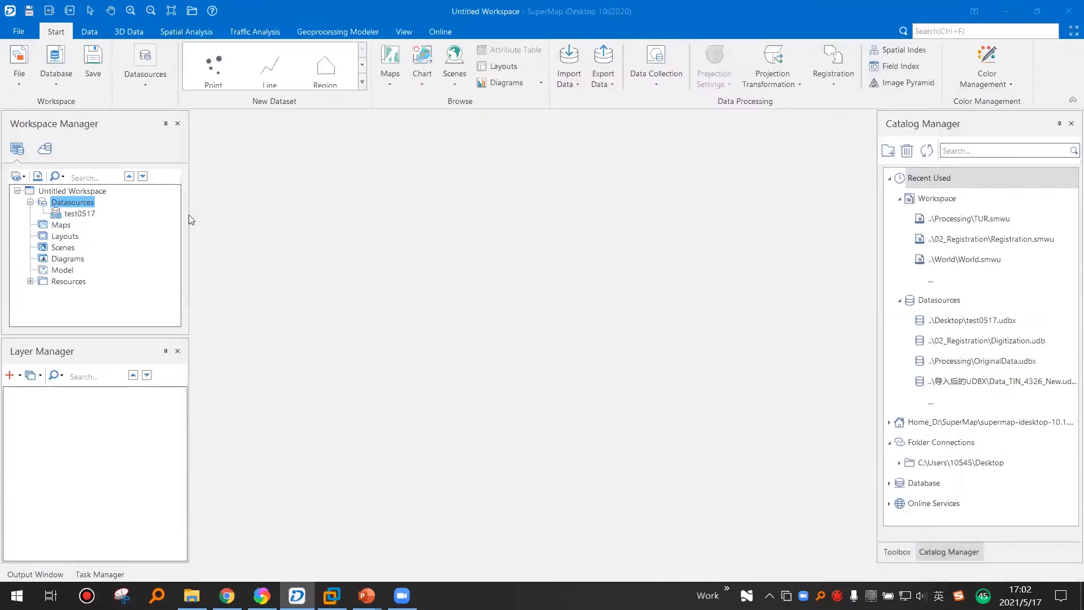
Create a point, a line and a region dataset in the test0517 datasource, keeping the default dataset names
left_click(84, 213)
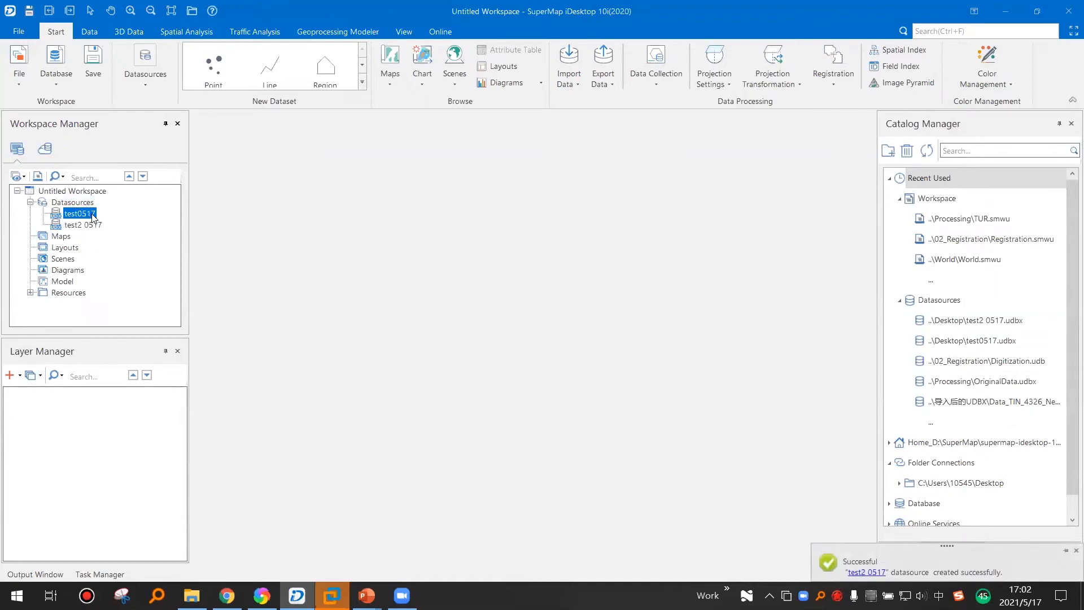
right_click(90, 215)
left_click(133, 221)
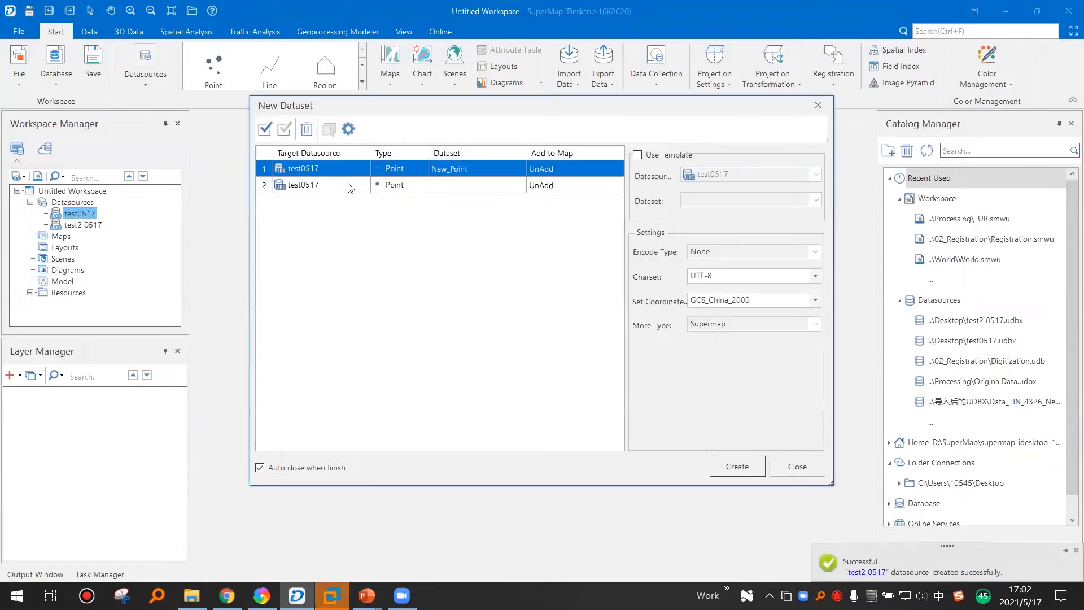
left_click(344, 181)
left_click(421, 183)
left_click(422, 184)
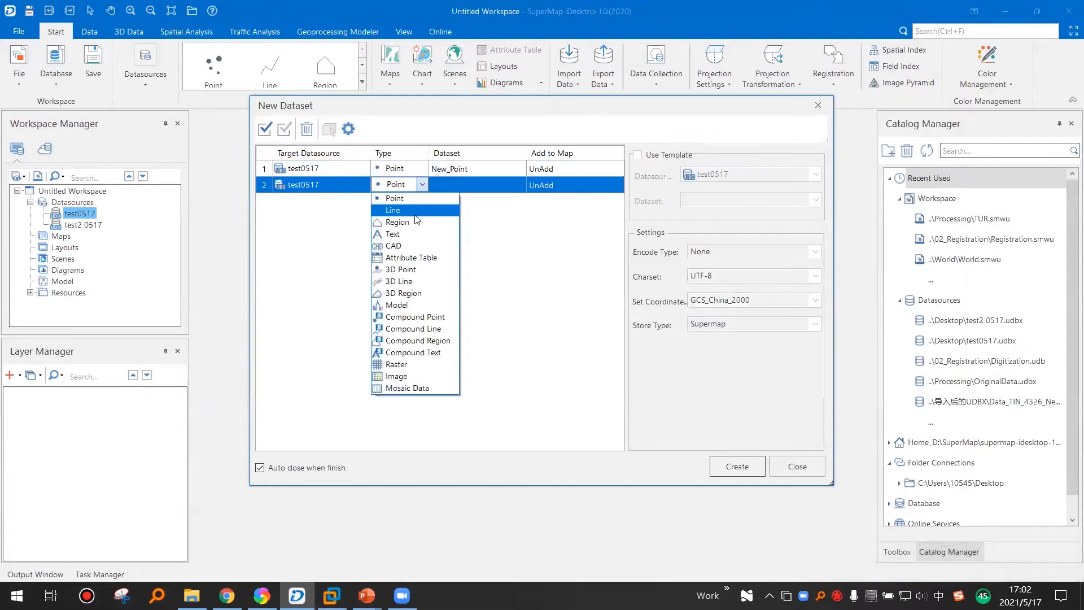
left_click(420, 206)
left_click(421, 206)
left_click(421, 202)
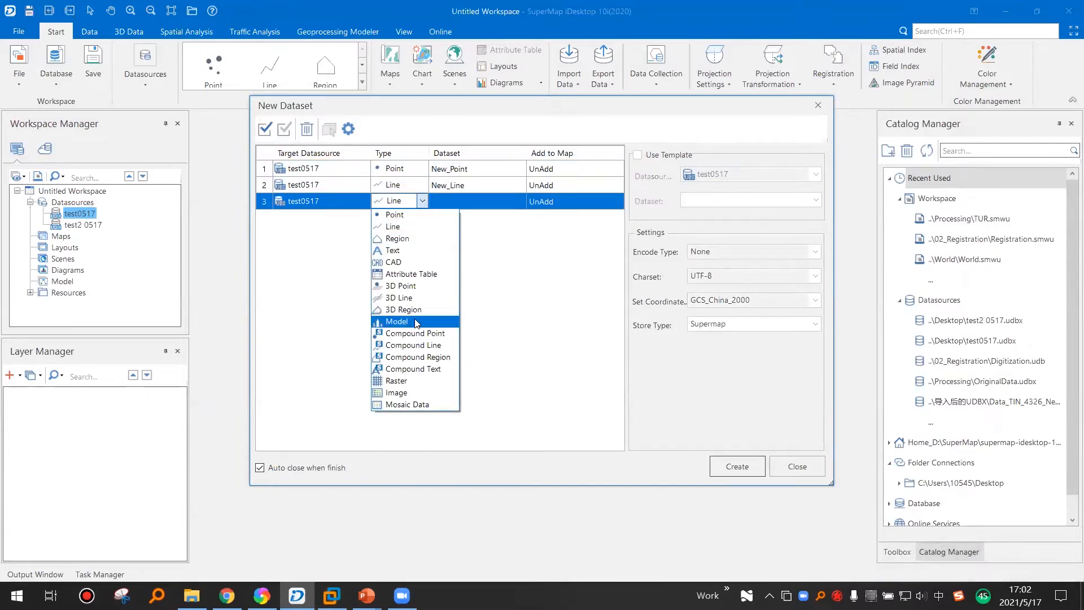
left_click(408, 239)
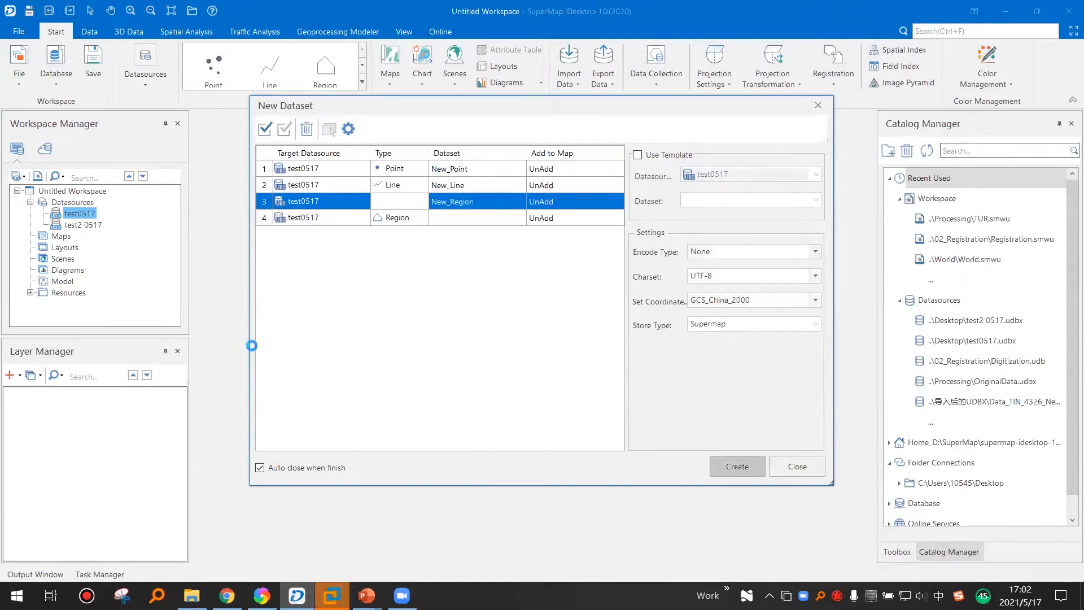
Check the new datasets under test0517, collapse that datasource and select the Maps node
left_click(102, 225)
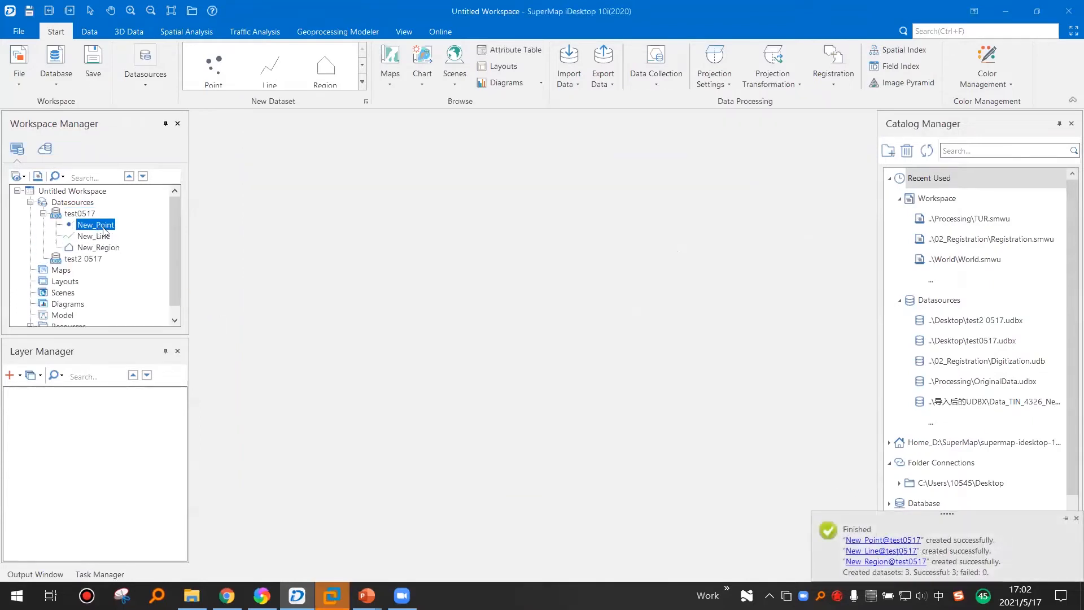
left_click(43, 214)
left_click(61, 237)
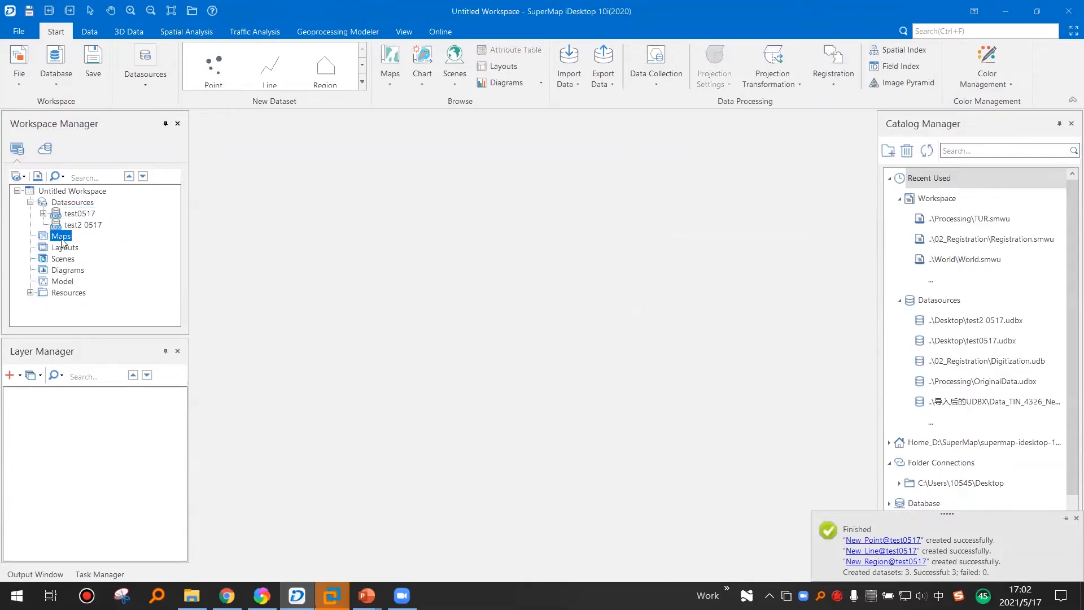
Open the file datasource World.udbx from the DemoData\Sample\01_World folder
right_click(69, 202)
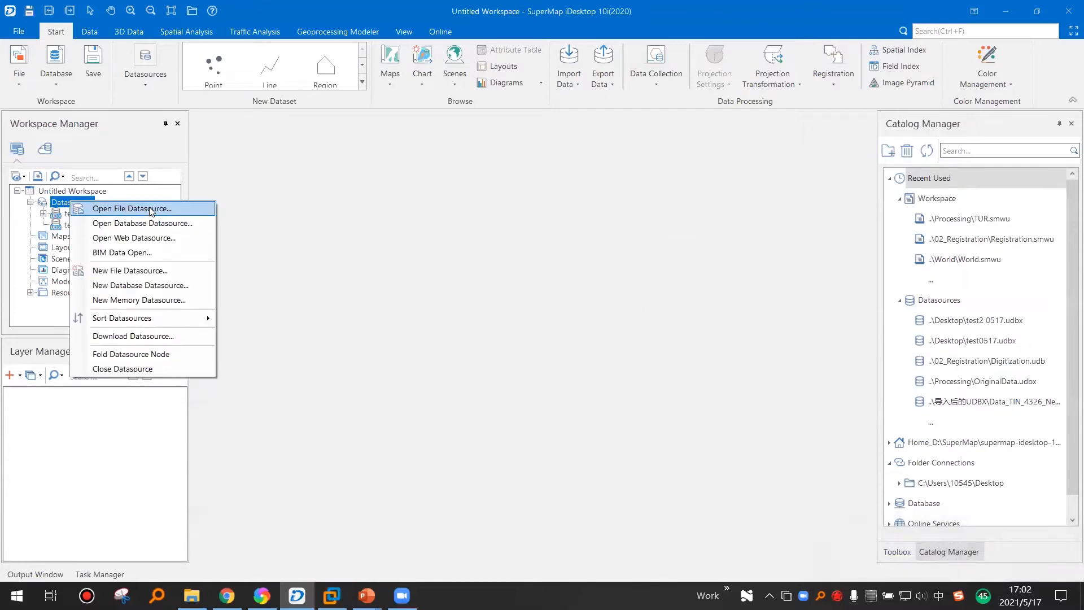
left_click(145, 212)
left_click(282, 213)
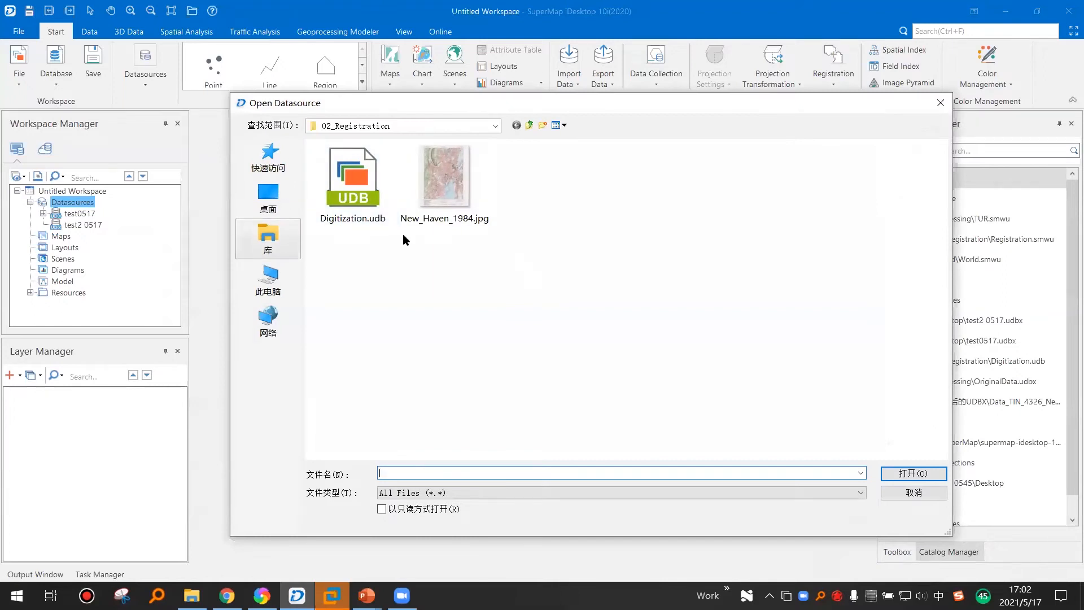
double_click(700, 198)
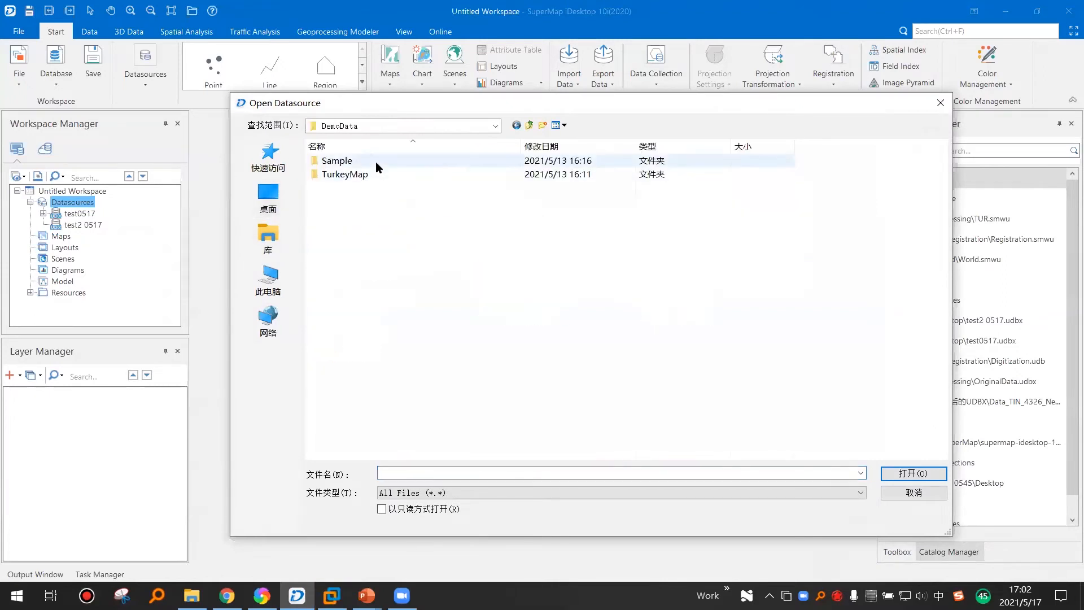
double_click(375, 161)
double_click(395, 161)
left_click(361, 164)
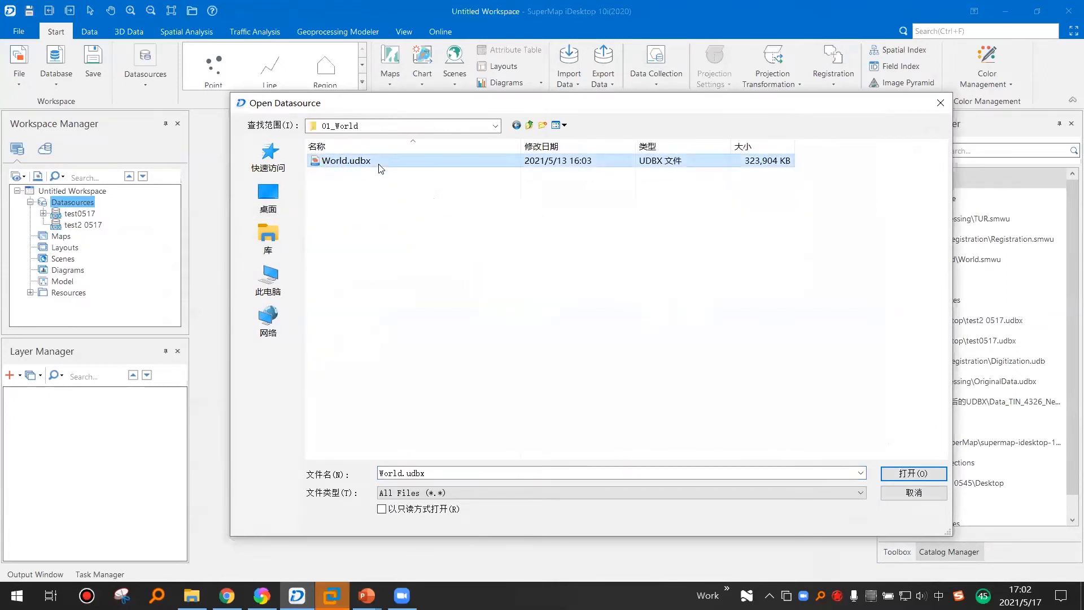
left_click(898, 473)
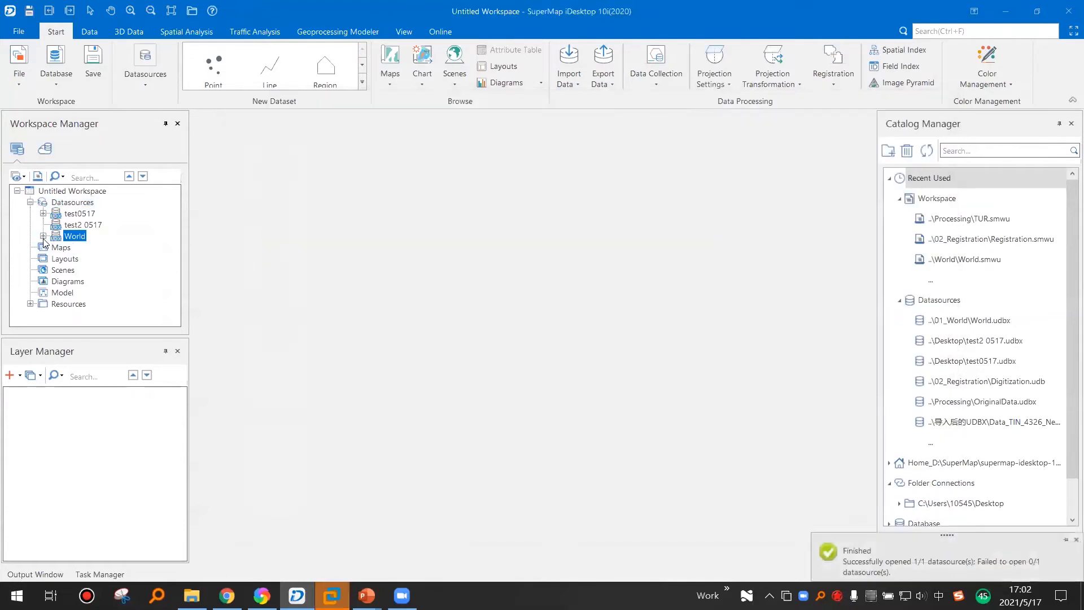
Review the datasets of the World datasource in a taller Workspace Manager pane, and look over the available datasource commands
left_click(43, 236)
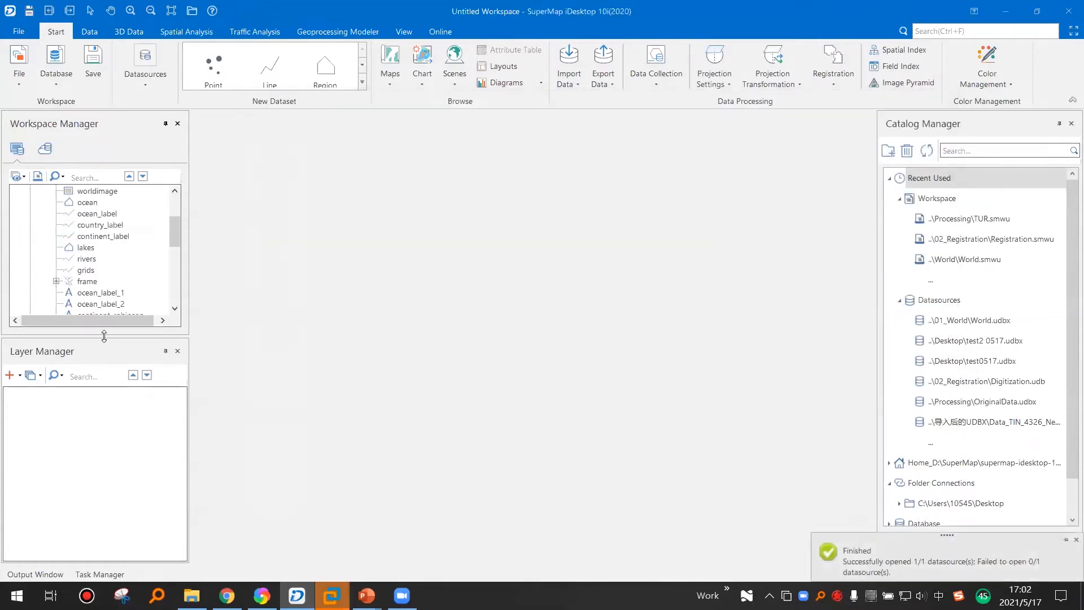
left_click_drag(104, 337, 103, 410)
scroll(84, 265, "up", 2)
scroll(83, 265, "up", 1)
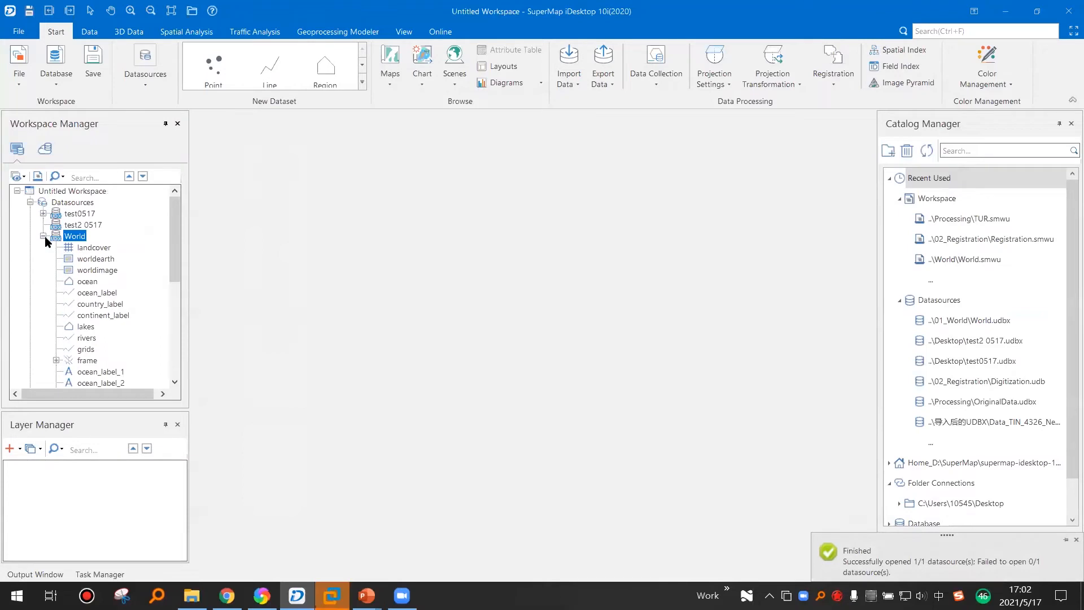
left_click(43, 235)
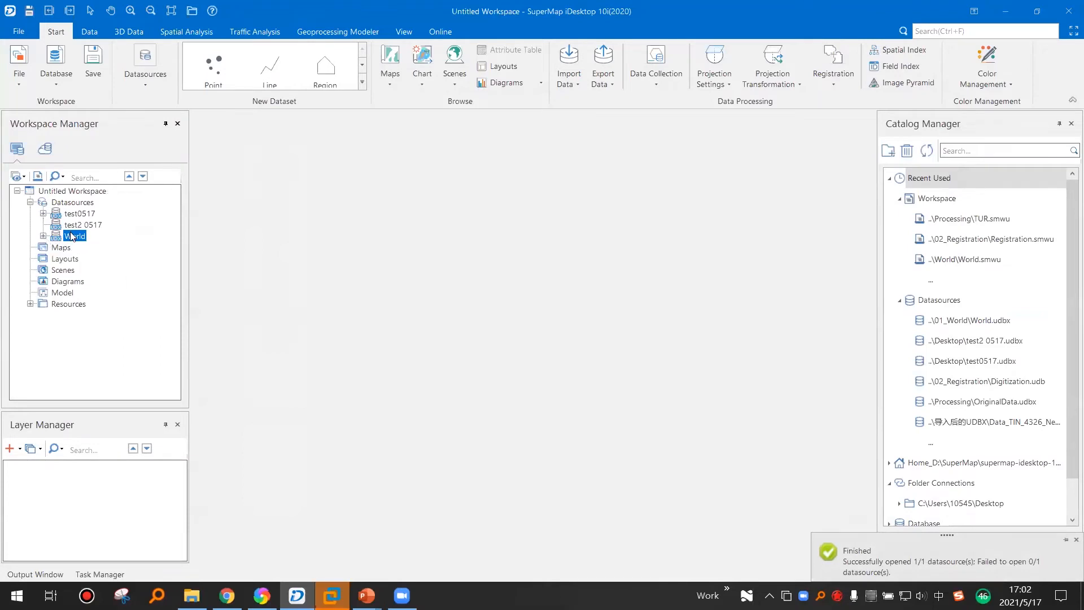
right_click(76, 203)
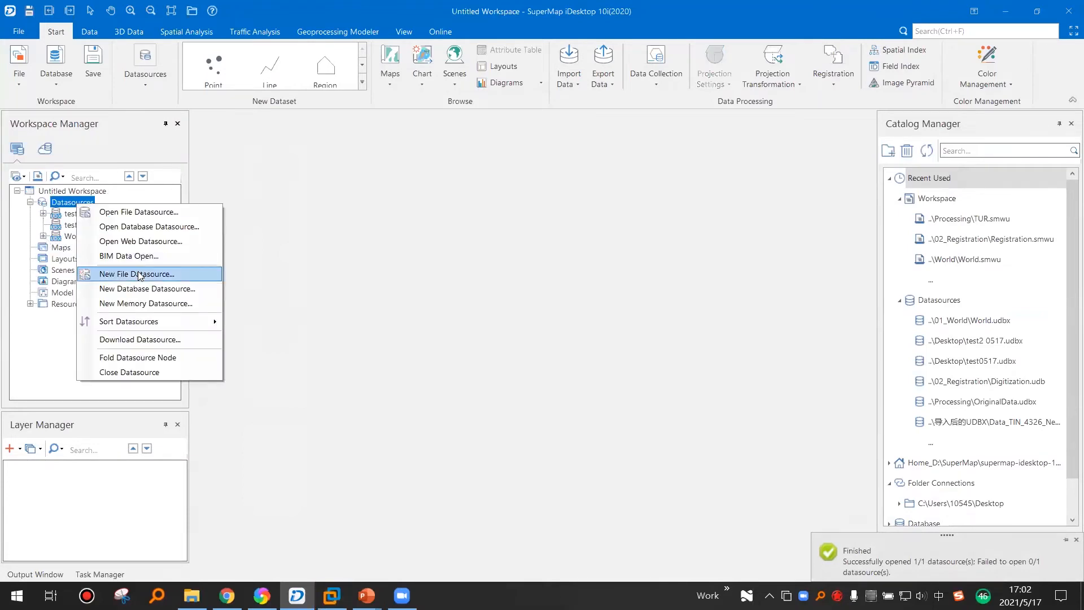
left_click(59, 249)
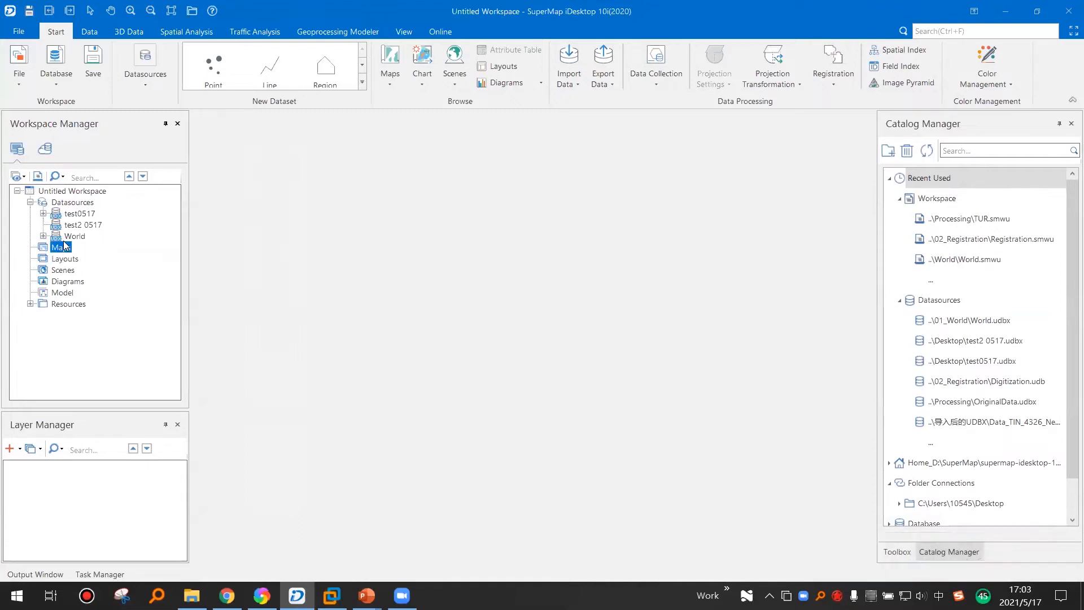
Add the lakes dataset from the World datasource to a new map, look around it and close the map without saving
left_click(43, 236)
left_click(95, 238)
scroll(81, 238, "up", 1)
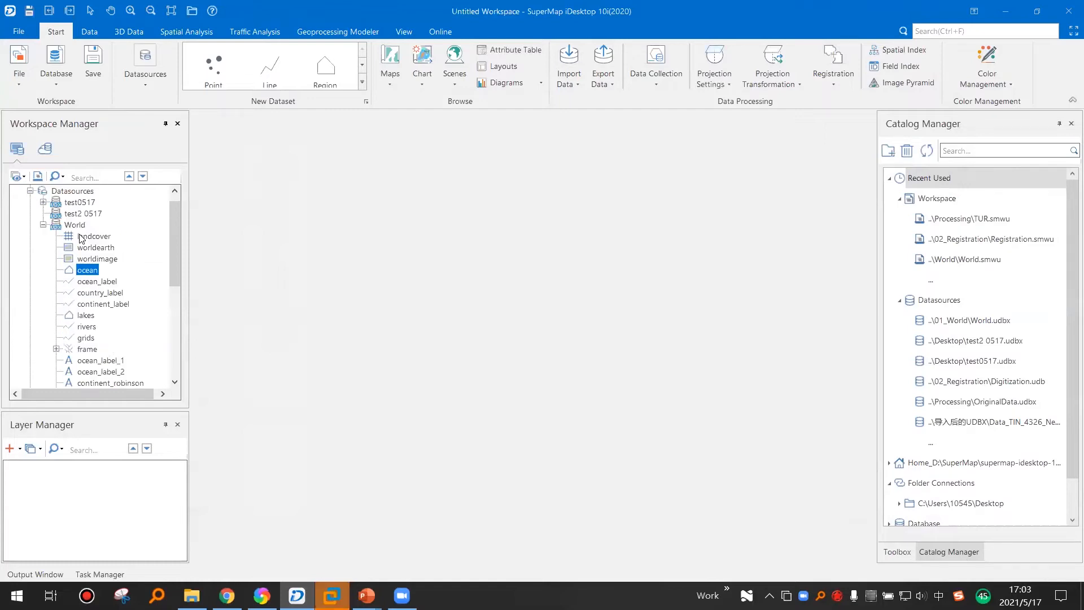
left_click(85, 316)
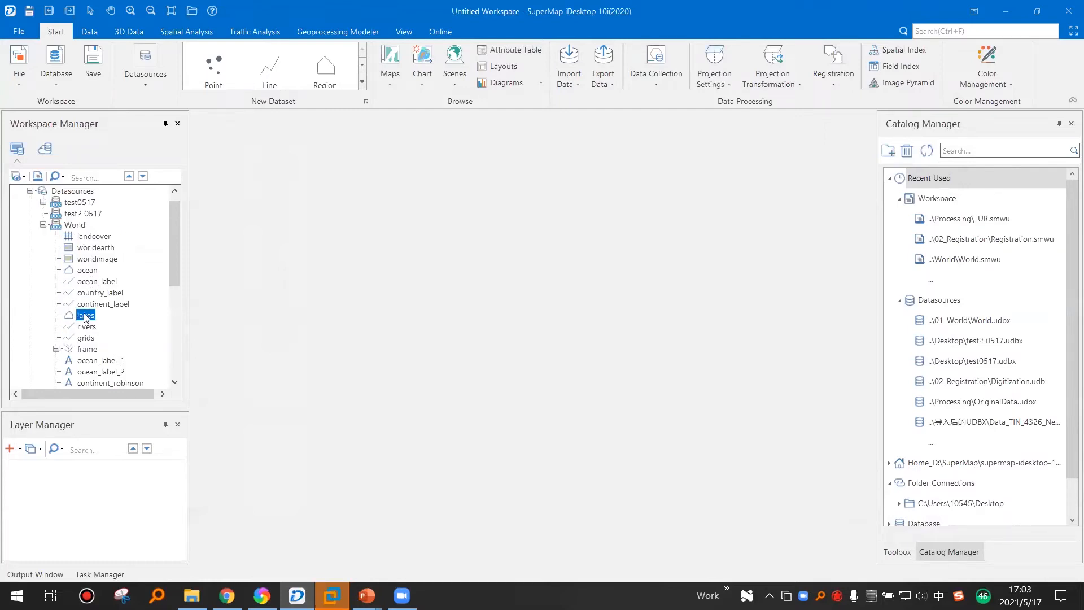
right_click(85, 316)
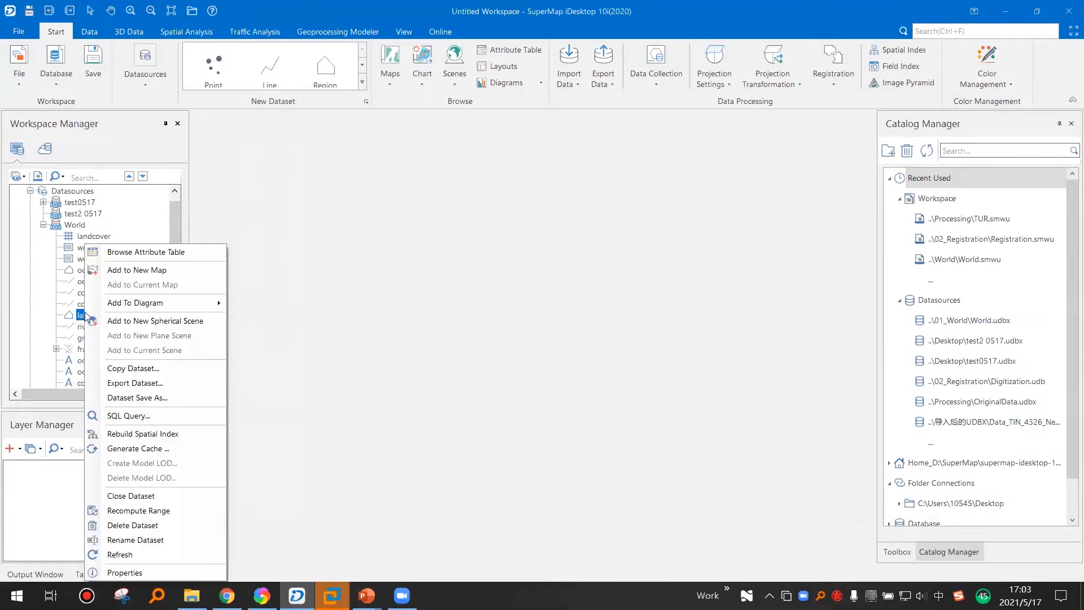
left_click(186, 270)
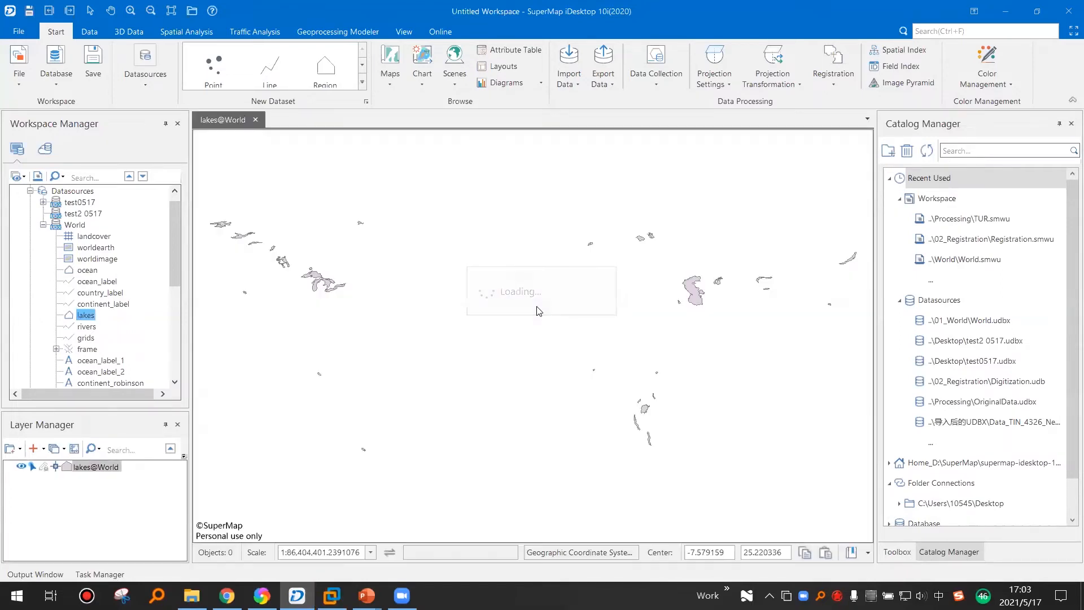
scroll(489, 302, "up", 2)
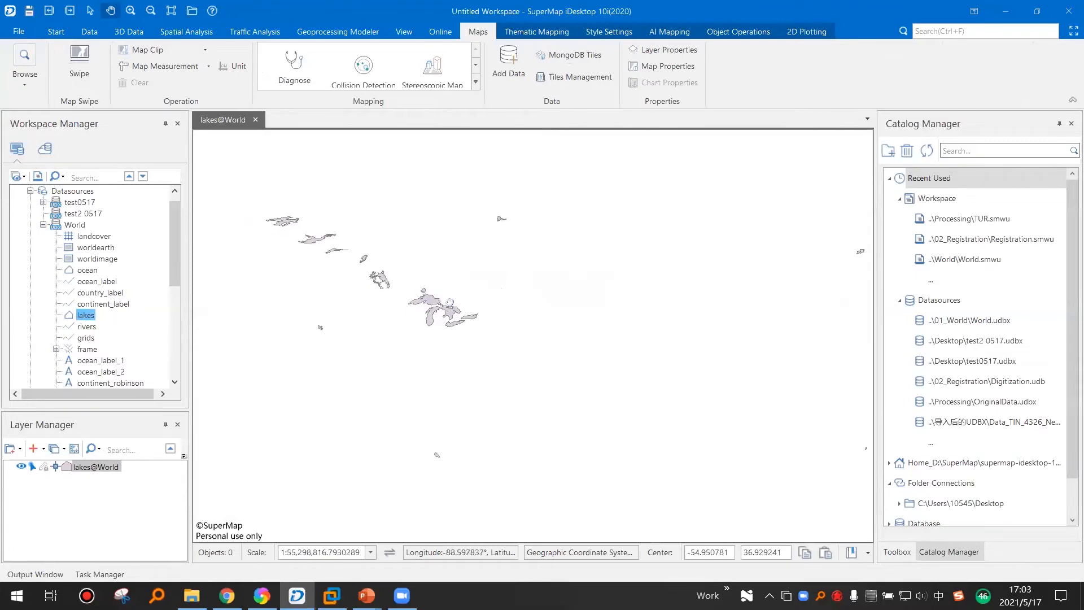
left_click(254, 120)
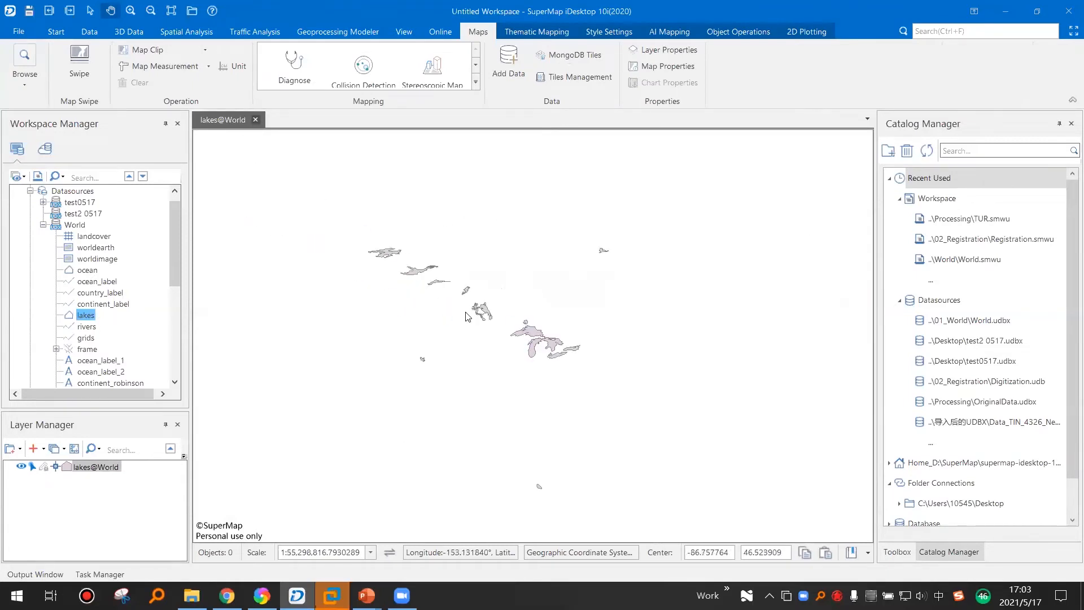
left_click(553, 342)
Display the lakes dataset in a map, with the Catalog Manager pane closed and the World datasource collapsed
double_click(87, 316)
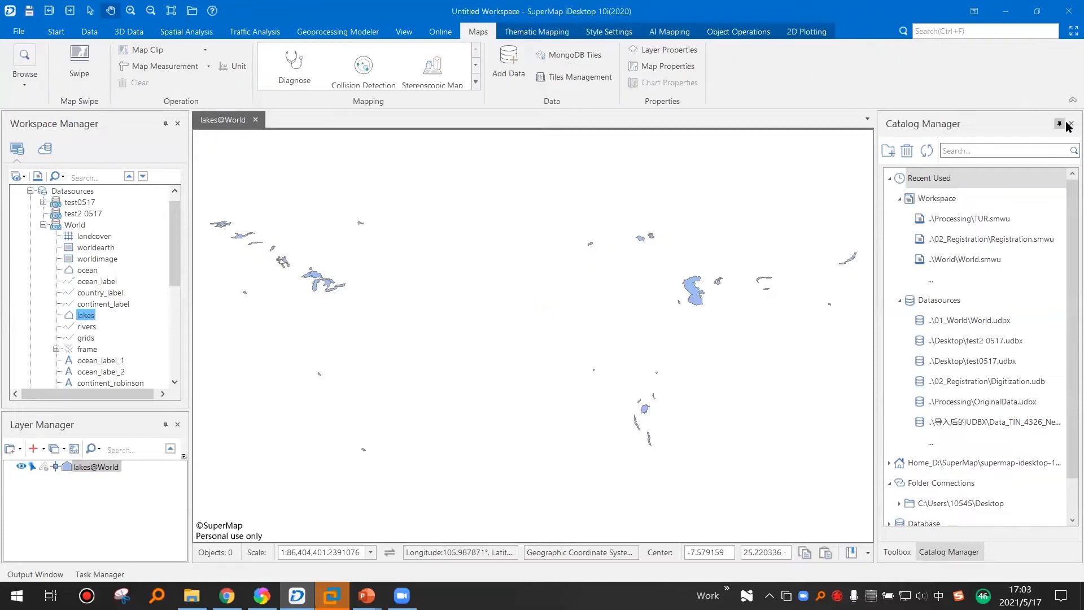
left_click(1071, 123)
left_click(1069, 125)
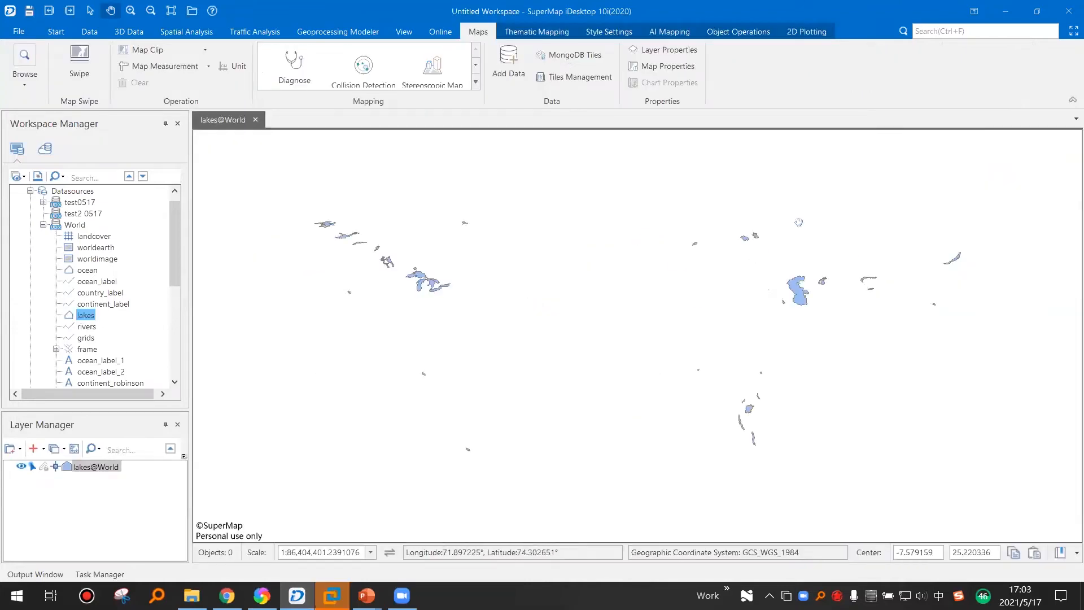
left_click(44, 225)
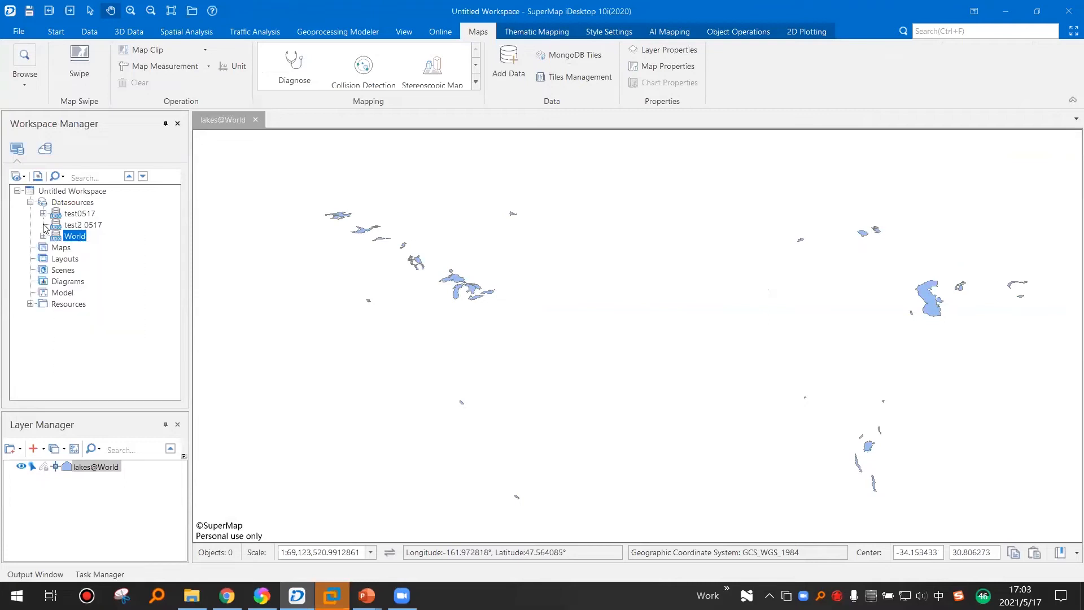
left_click(59, 249)
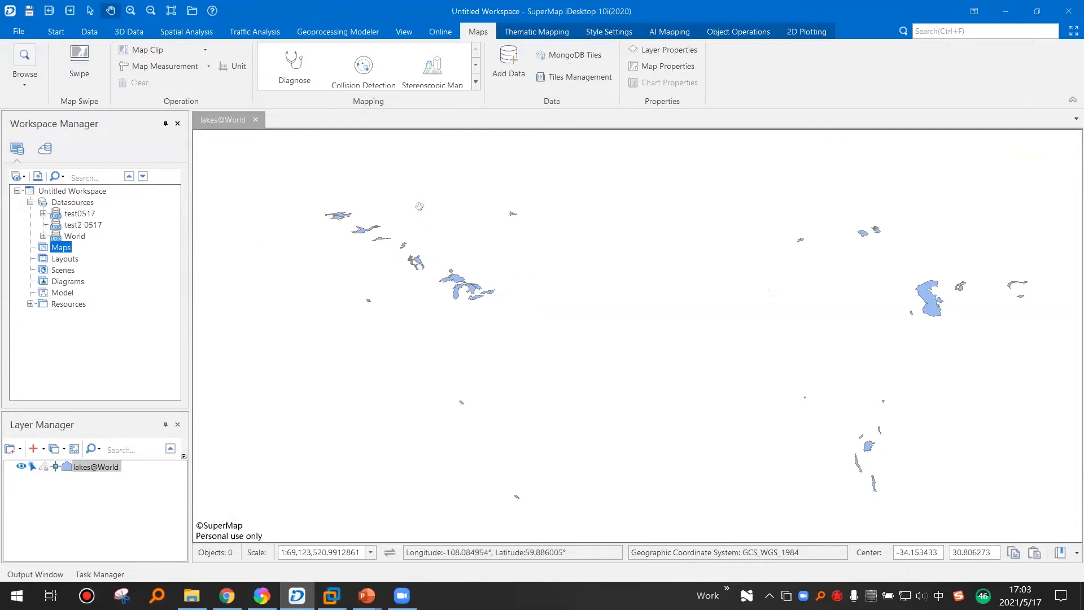
Close the map window, saving the map as "lakes", and reopen it from the Maps node
left_click(256, 119)
left_click(492, 340)
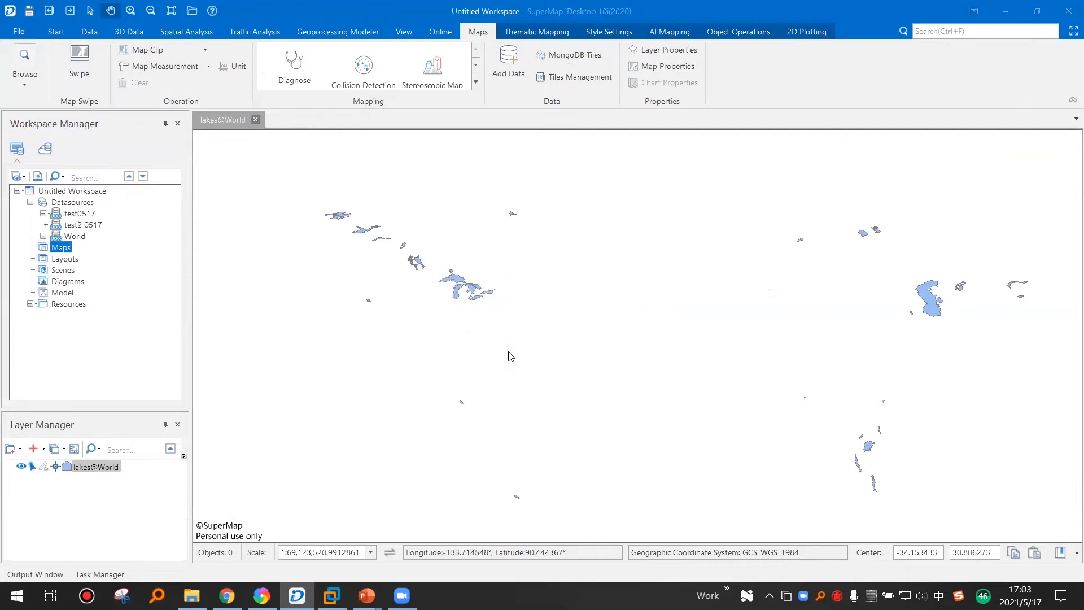
left_click_drag(489, 292, 442, 292)
key("BackSpace")
left_click(576, 317)
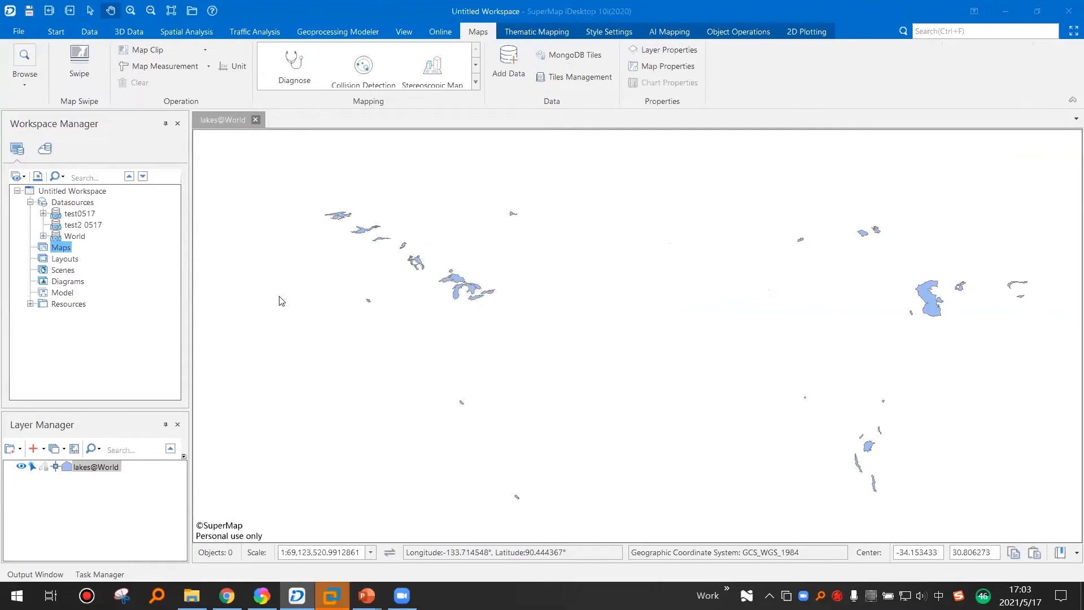
left_click(68, 258)
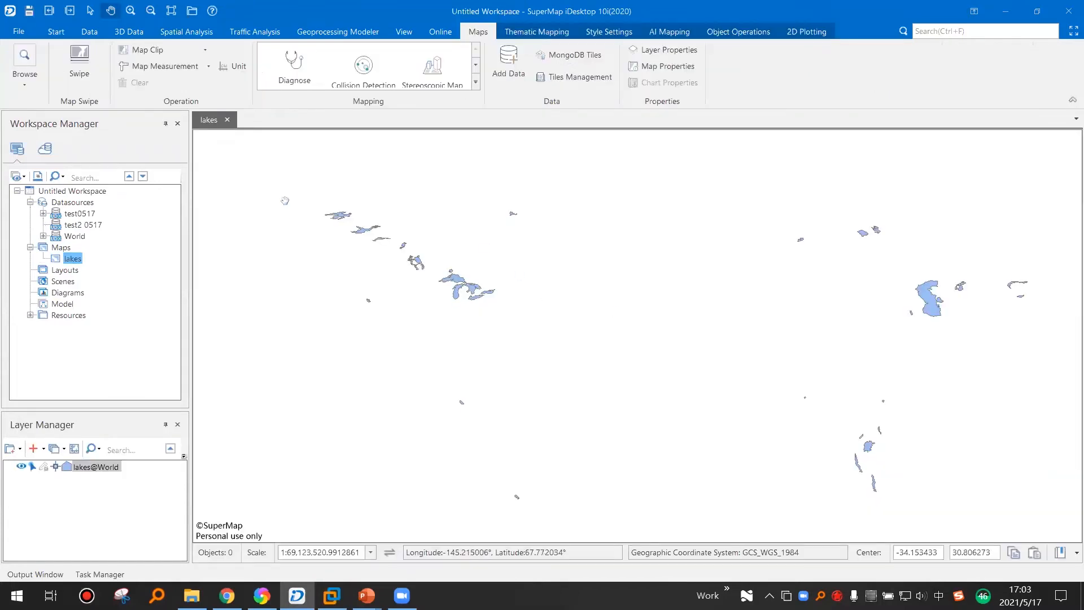
Close the lakes map, look at a new layout made from the Layouts node, and close that layout without saving
left_click(227, 120)
left_click(62, 274)
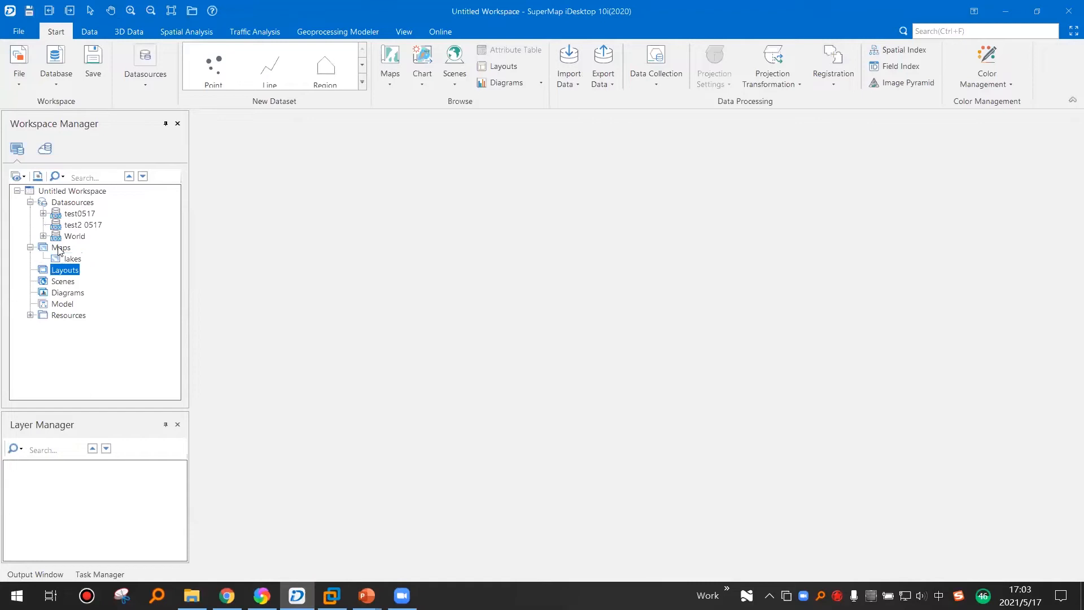
right_click(68, 272)
left_click(236, 294)
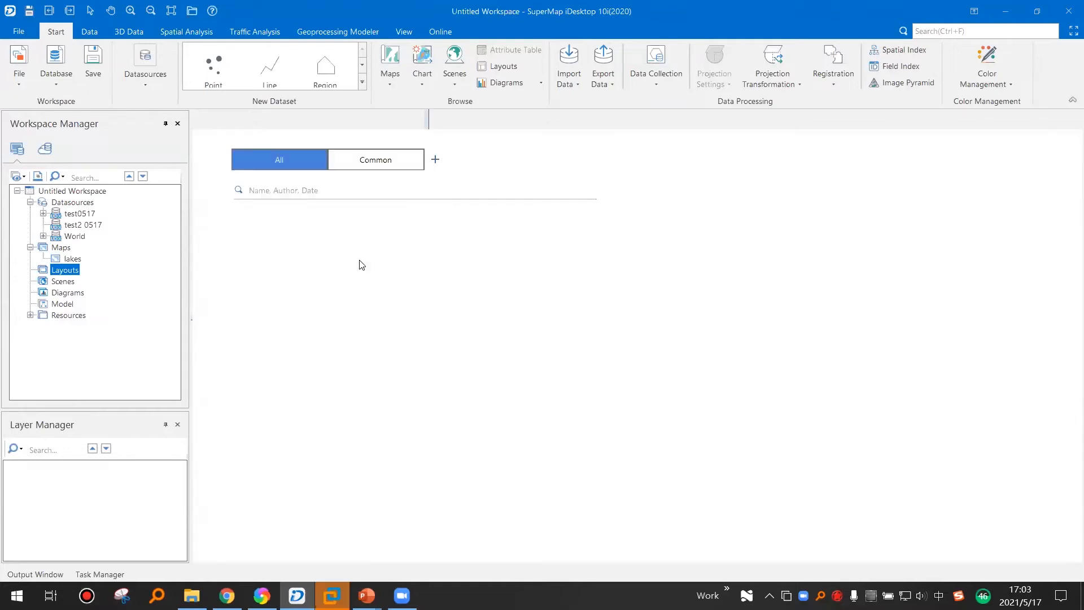
left_click(322, 298)
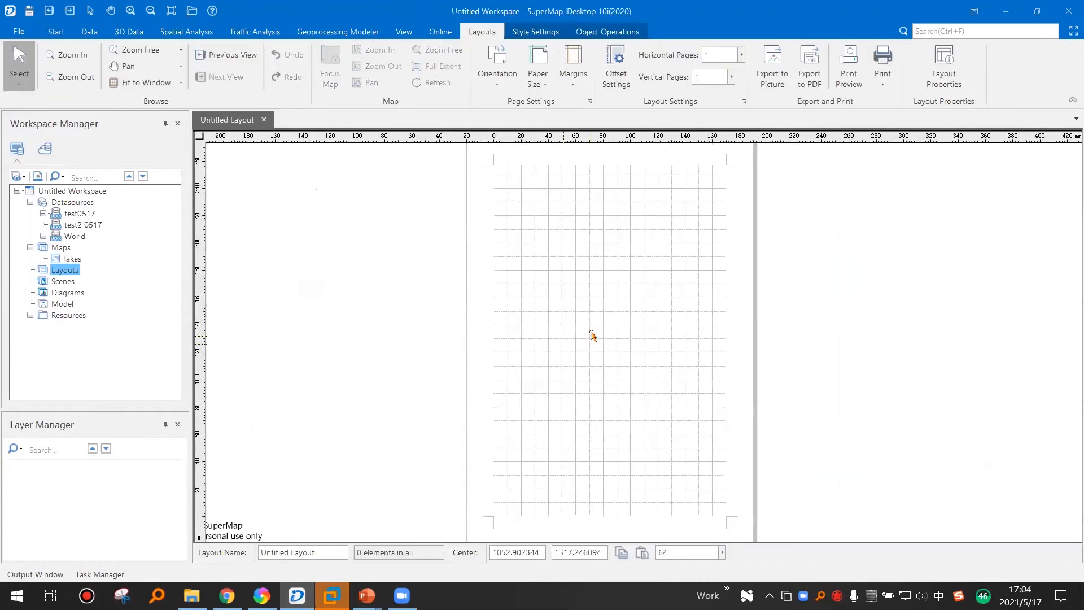
scroll(627, 314, "up", 1)
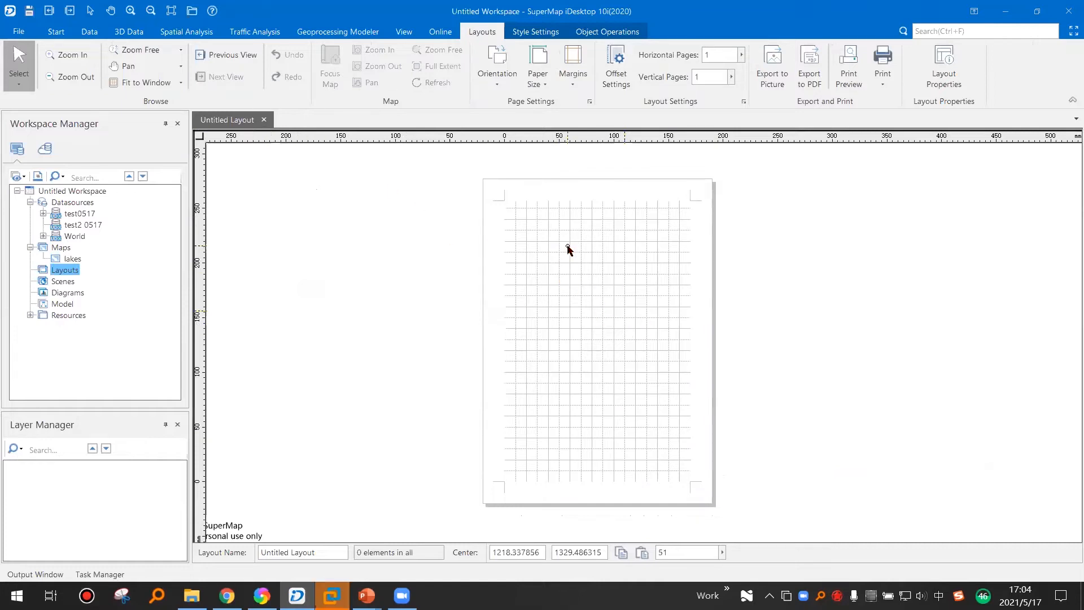
left_click(264, 119)
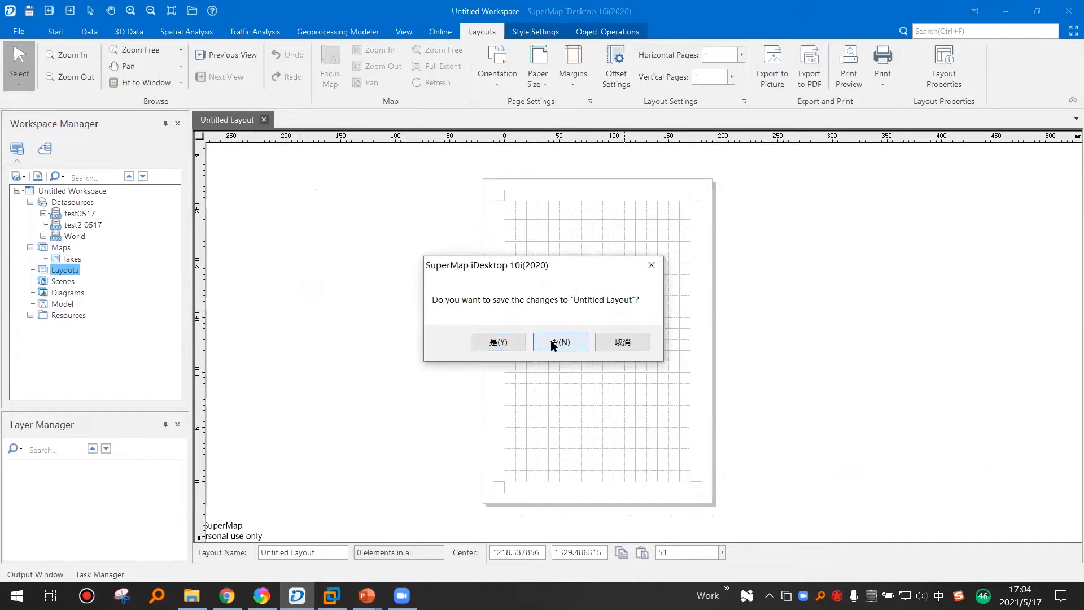
left_click(553, 343)
Create a new scene from the Scenes node, rotate the globe around Asia, and close the scene without saving
left_click(64, 284)
right_click(61, 282)
left_click(113, 292)
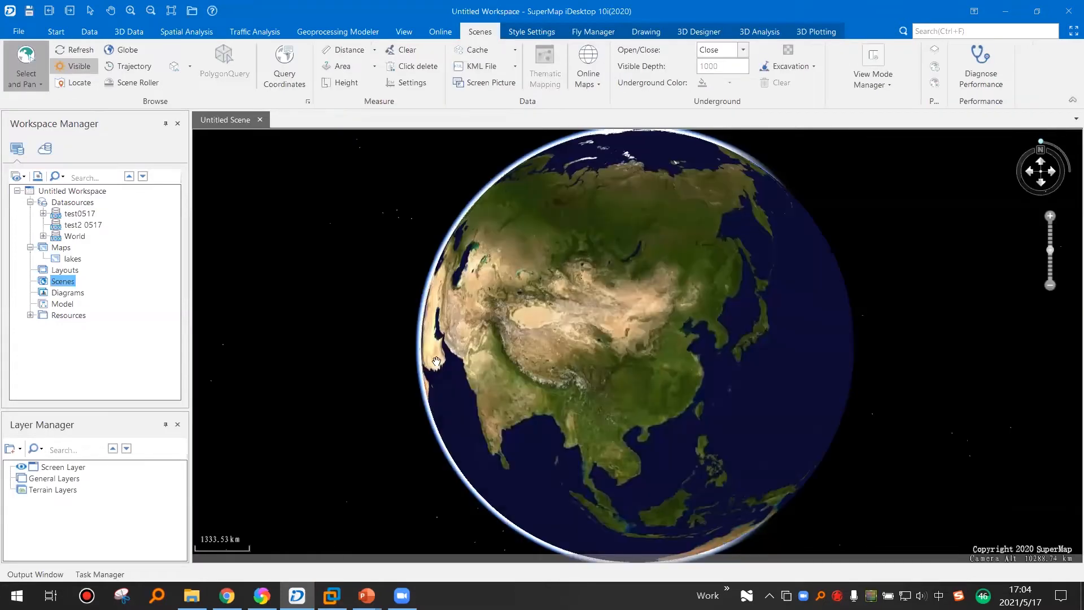
left_click_drag(612, 344, 556, 317)
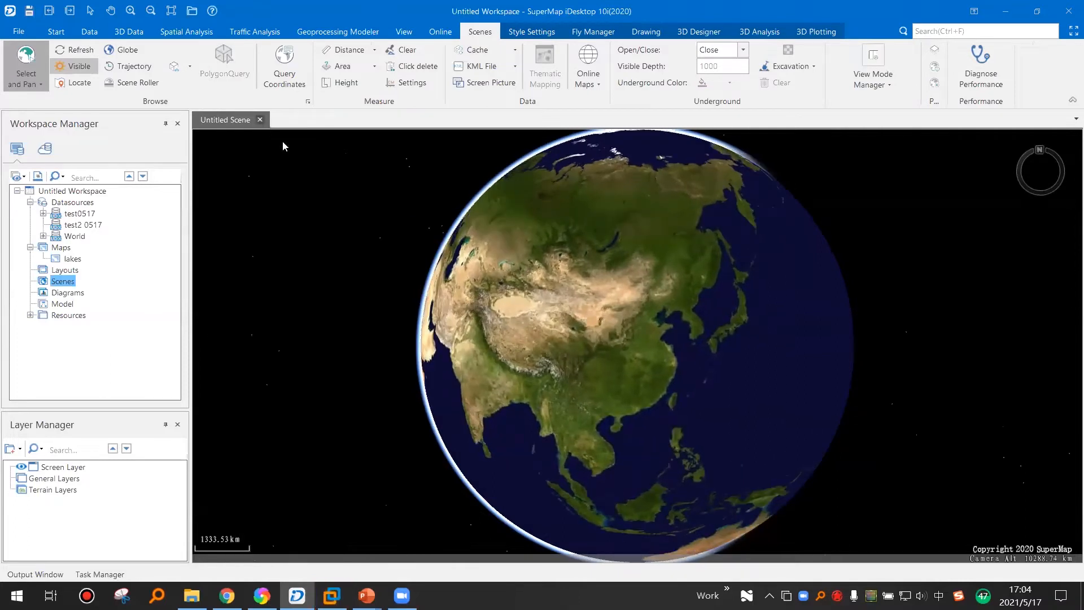
left_click(259, 120)
left_click(568, 341)
Close the VMware Workstation window
mouse_move(332, 595)
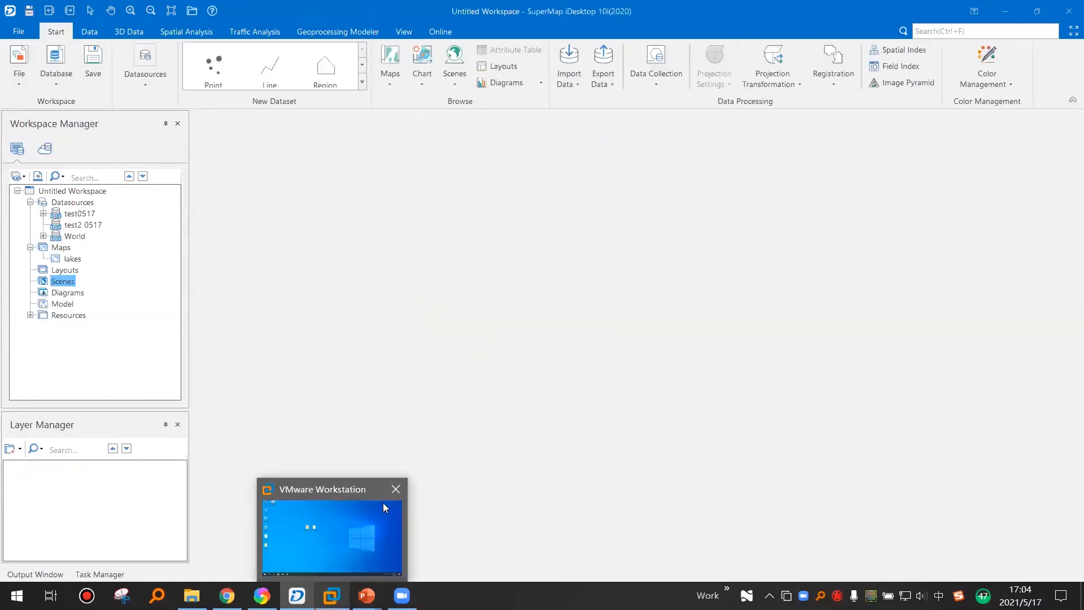
left_click(396, 489)
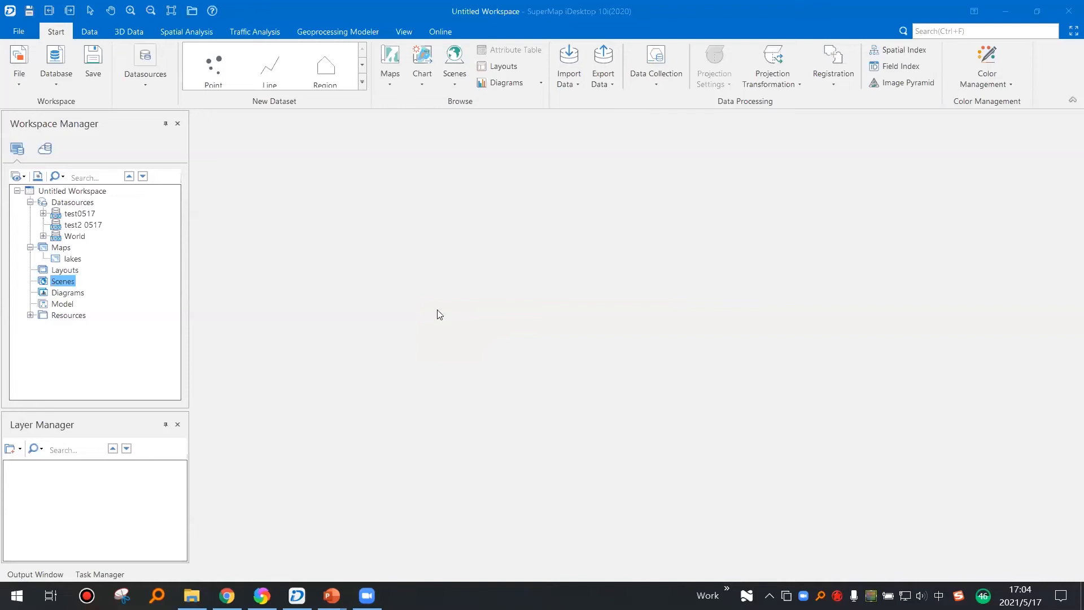
Review the Diagrams node and the symbol libraries under Resources, opening and closing the Marker Symbol Library
left_click(69, 293)
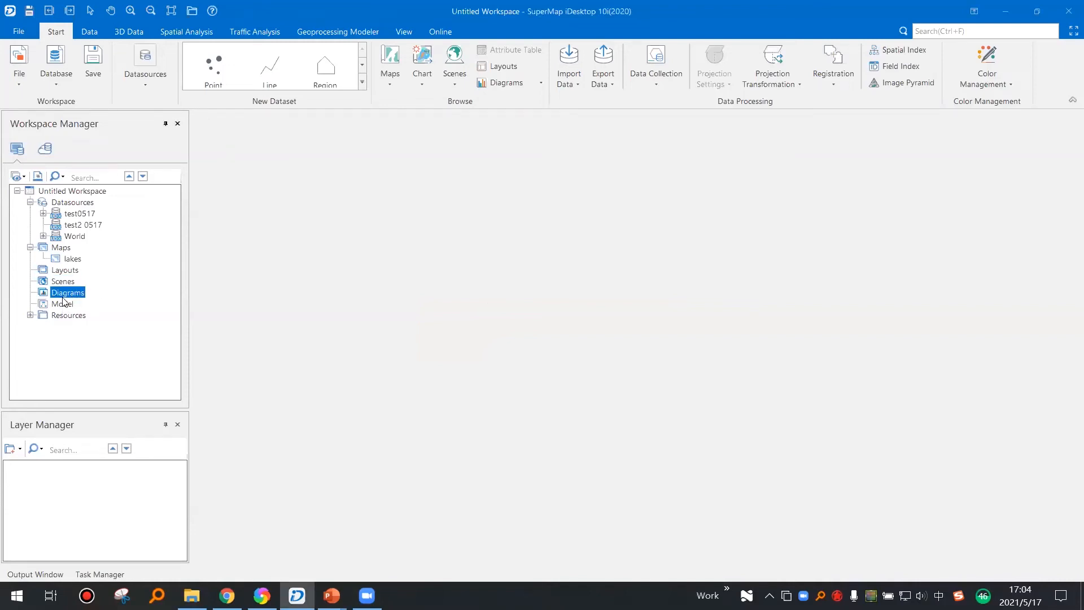
left_click(30, 315)
left_click(82, 326)
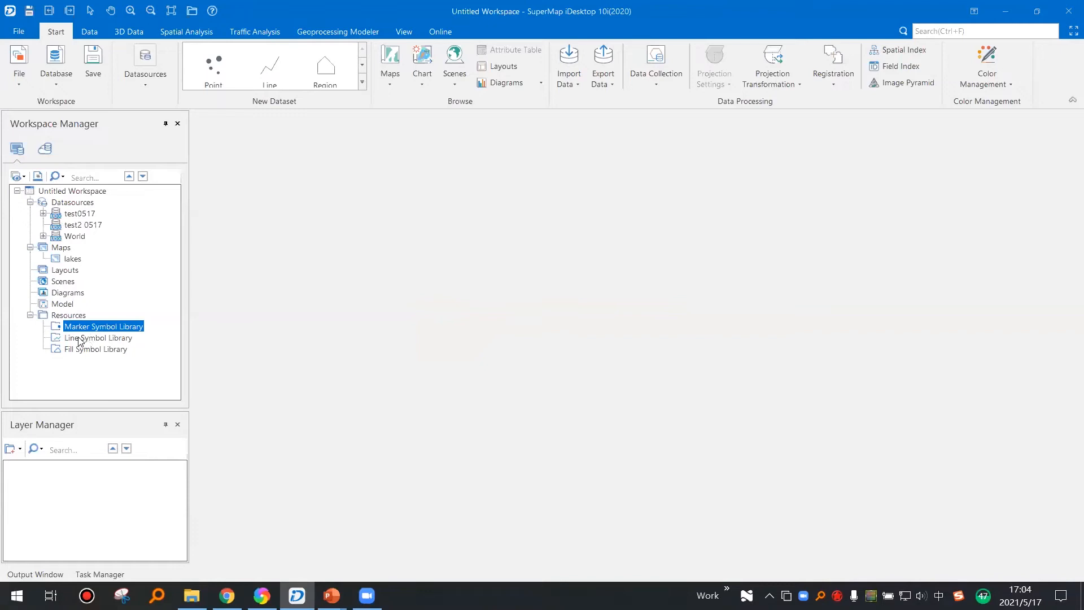
left_click(80, 339)
left_click(90, 350)
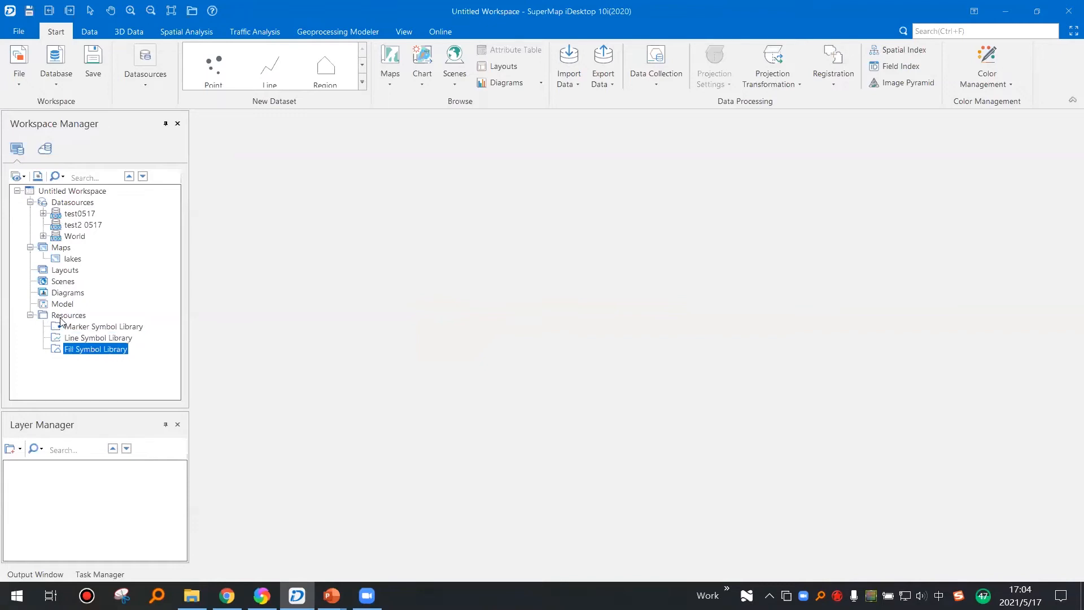
left_click(96, 327)
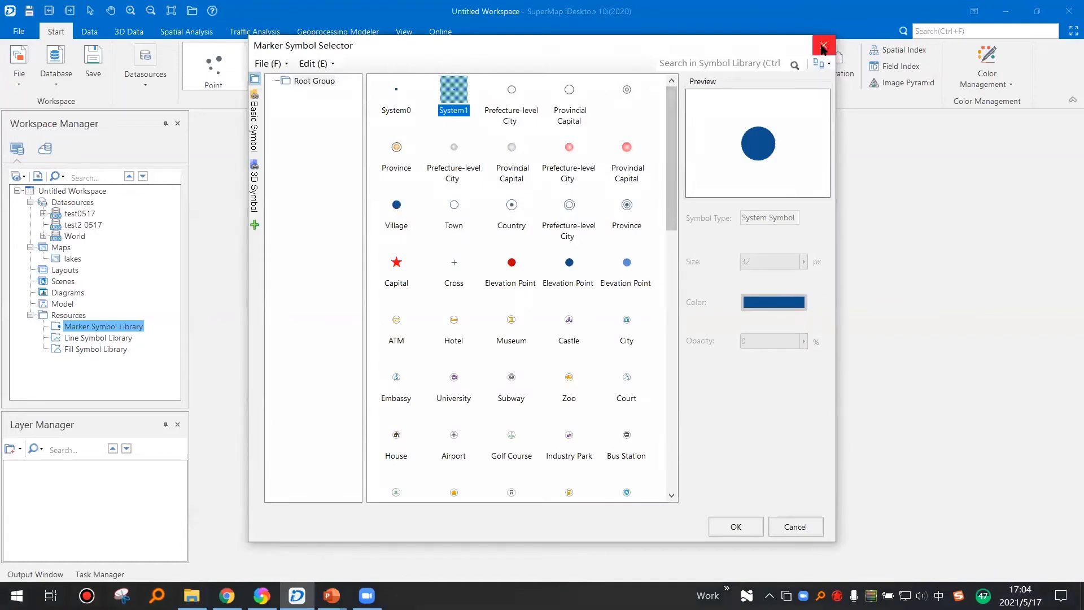
left_click(822, 50)
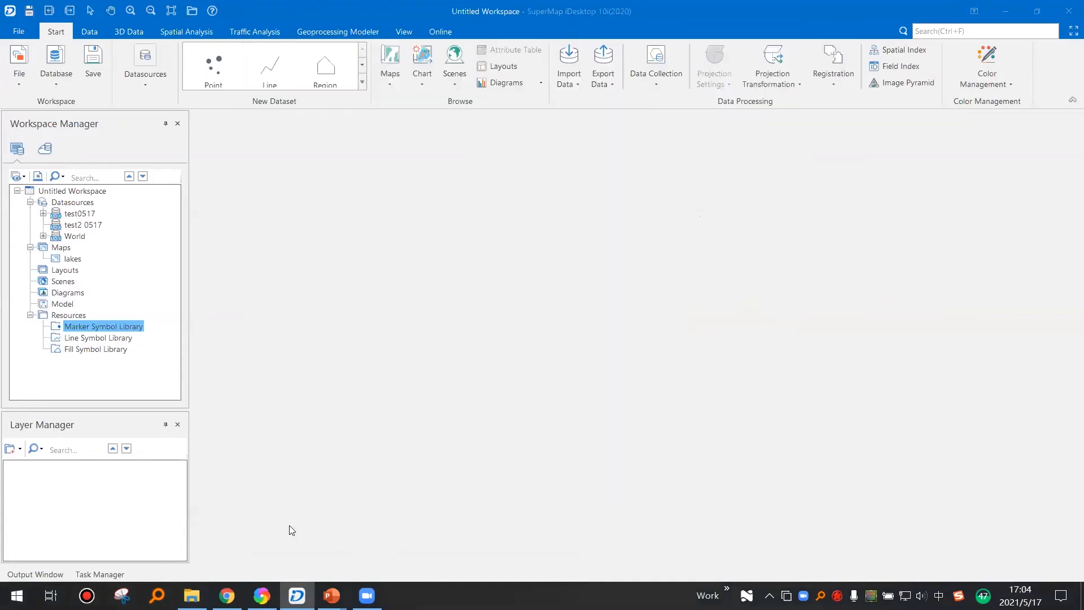
Collapse the Datasources, Maps and Resources nodes of the workspace tree
left_click(30, 202)
left_click(30, 214)
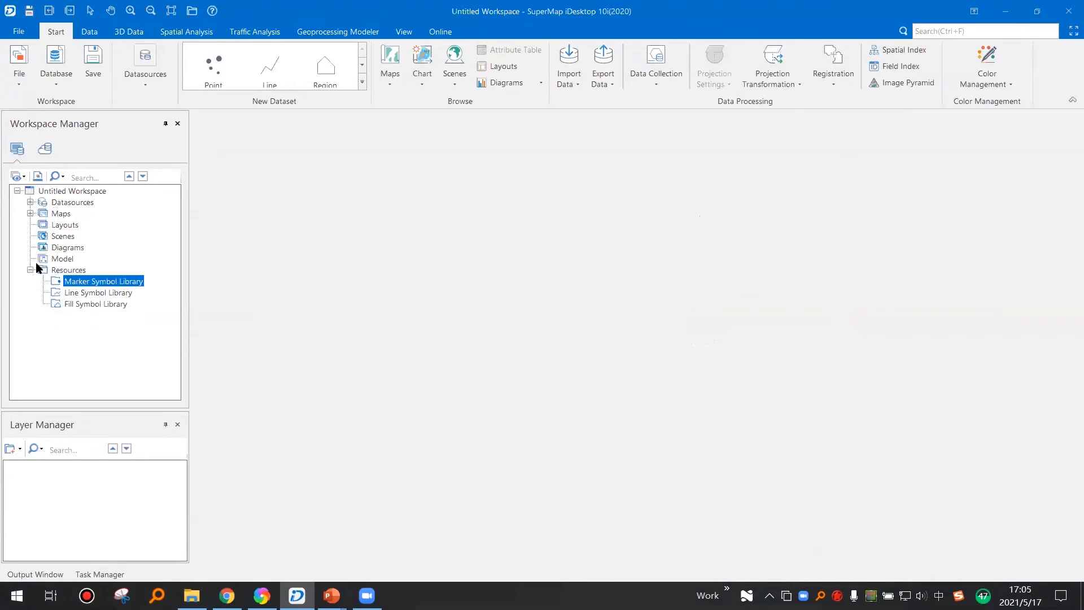
left_click(30, 270)
Save the workspace to the desktop as the SuperMap Workspace File test_WS, and close the workspace
left_click(71, 191)
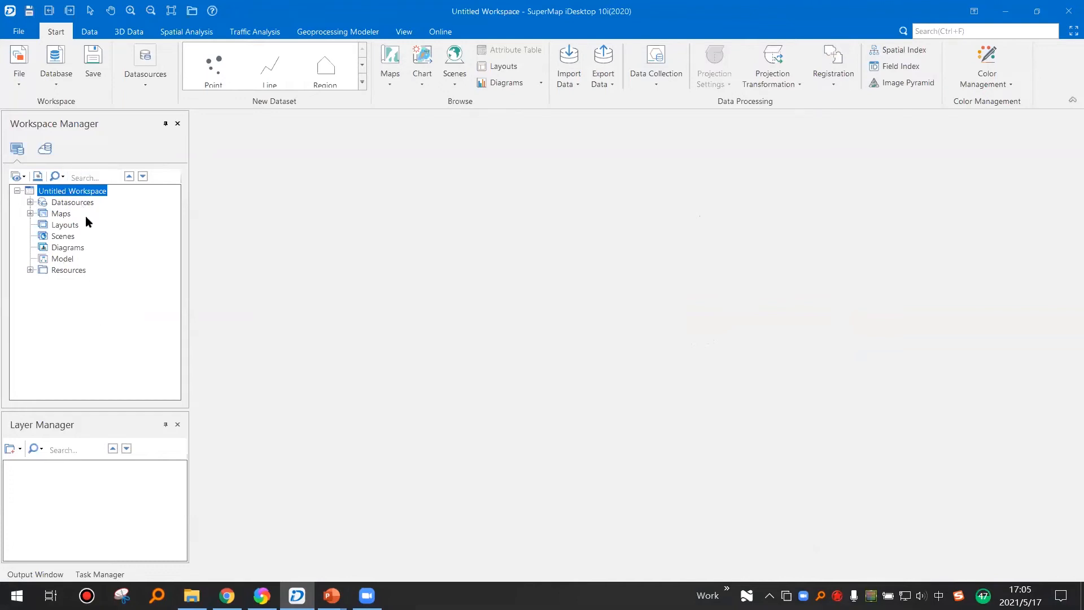
key("ctrl+s")
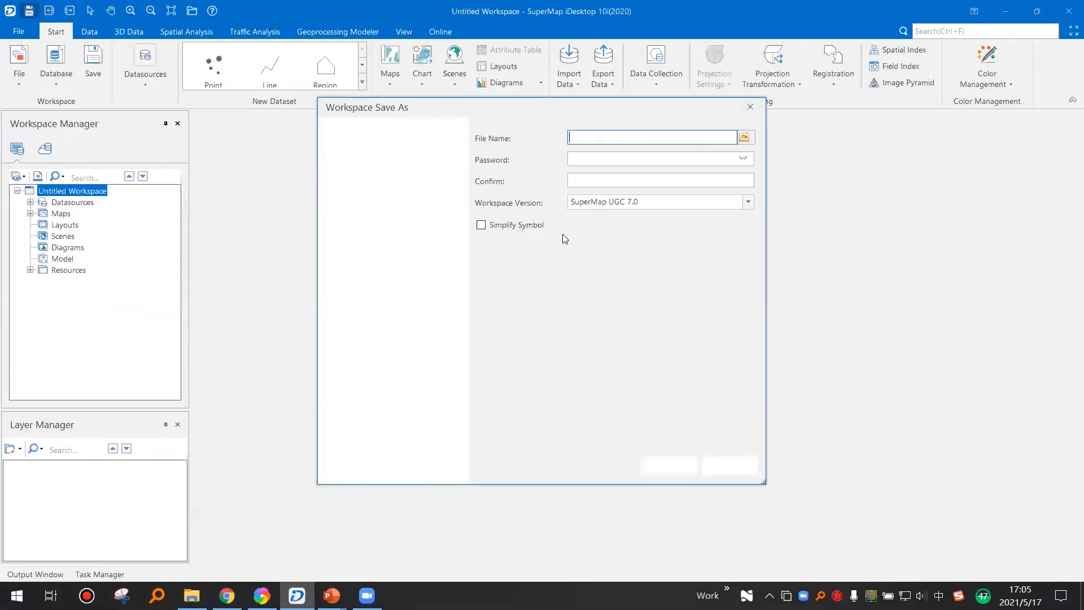
left_click(745, 137)
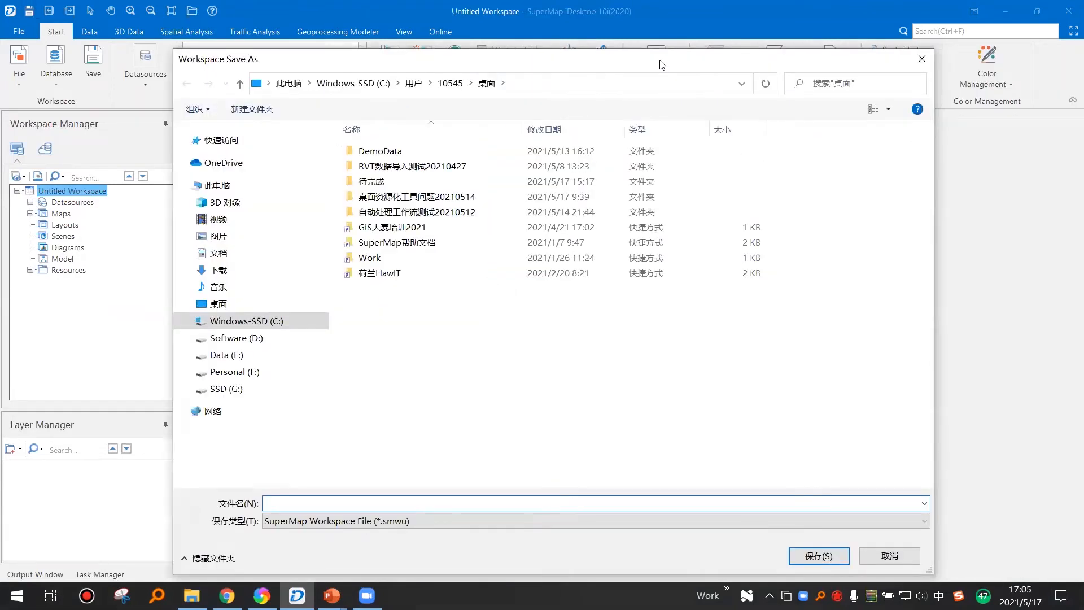
type("test")
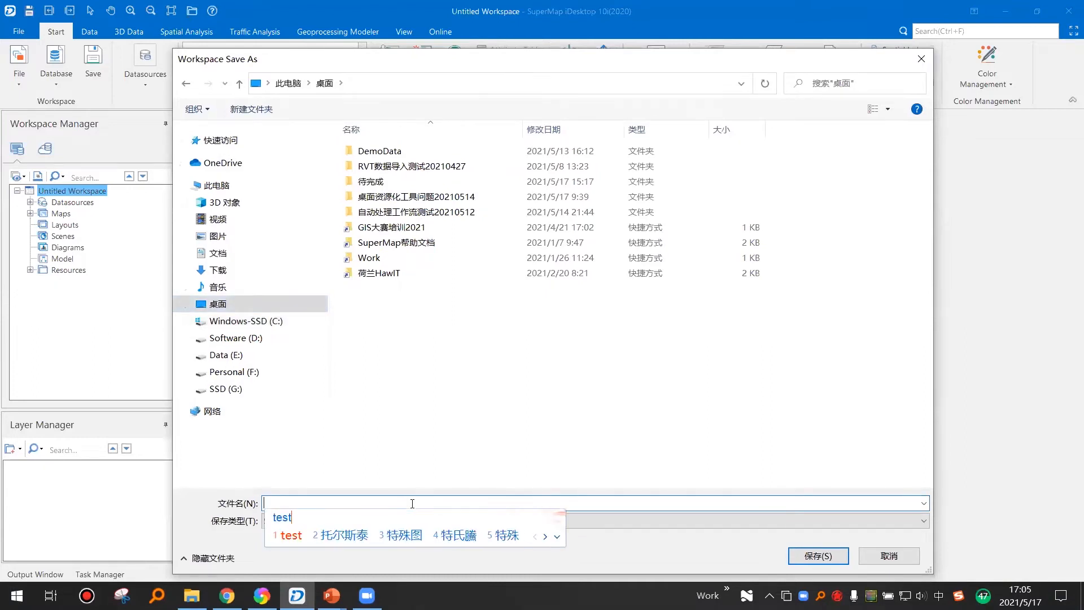
key("shift")
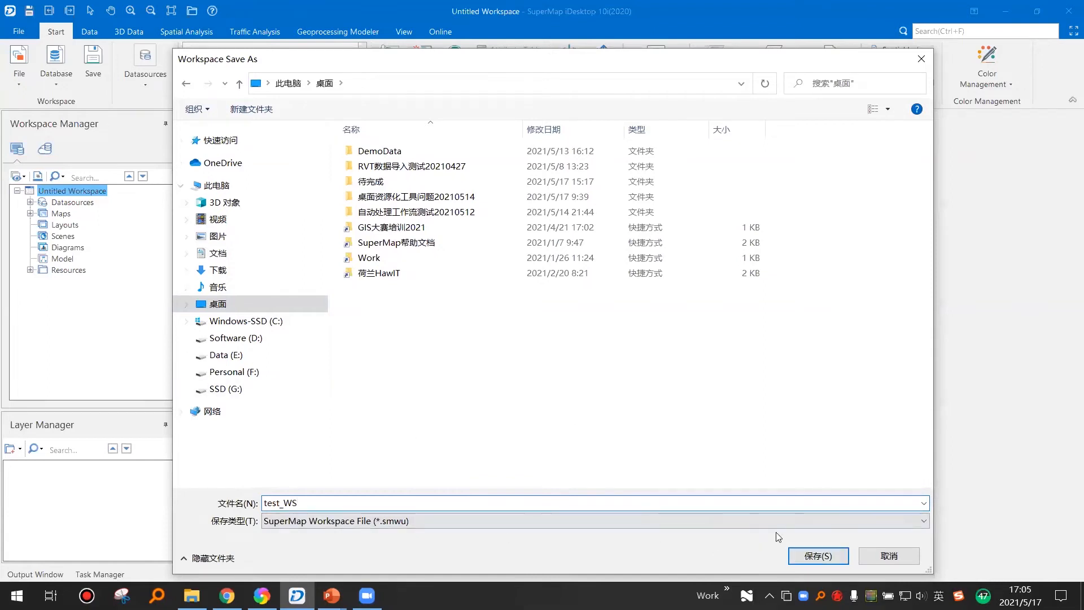
left_click(816, 557)
left_click(668, 465)
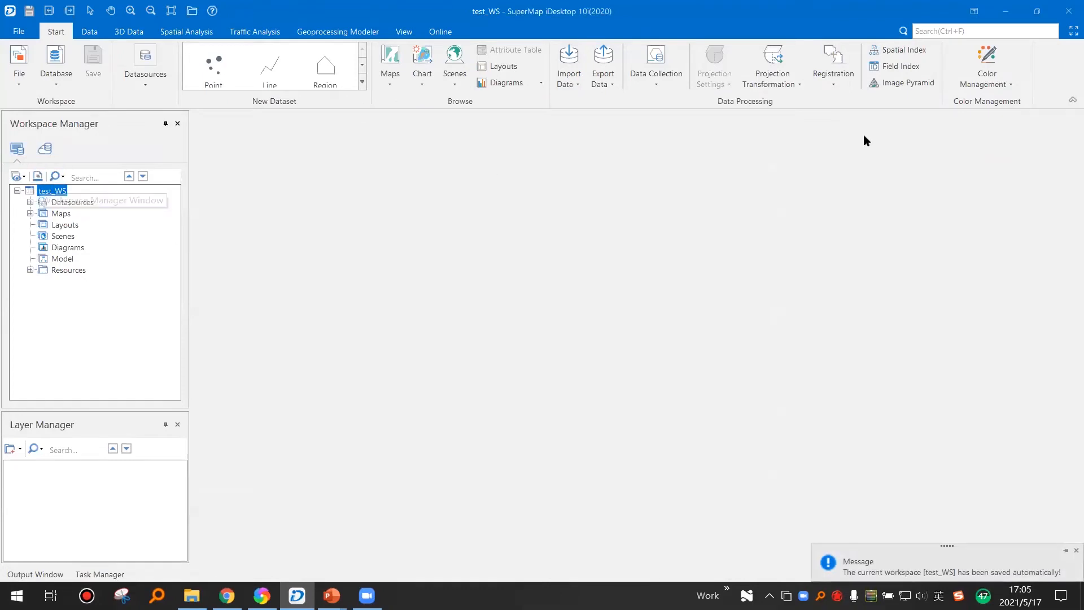
right_click(59, 191)
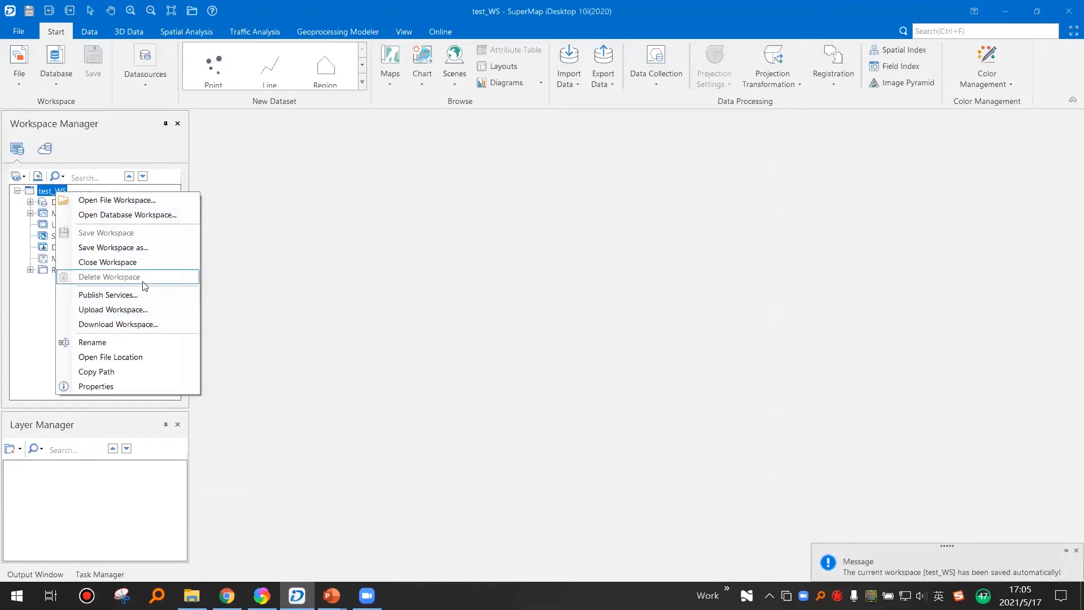
left_click(148, 264)
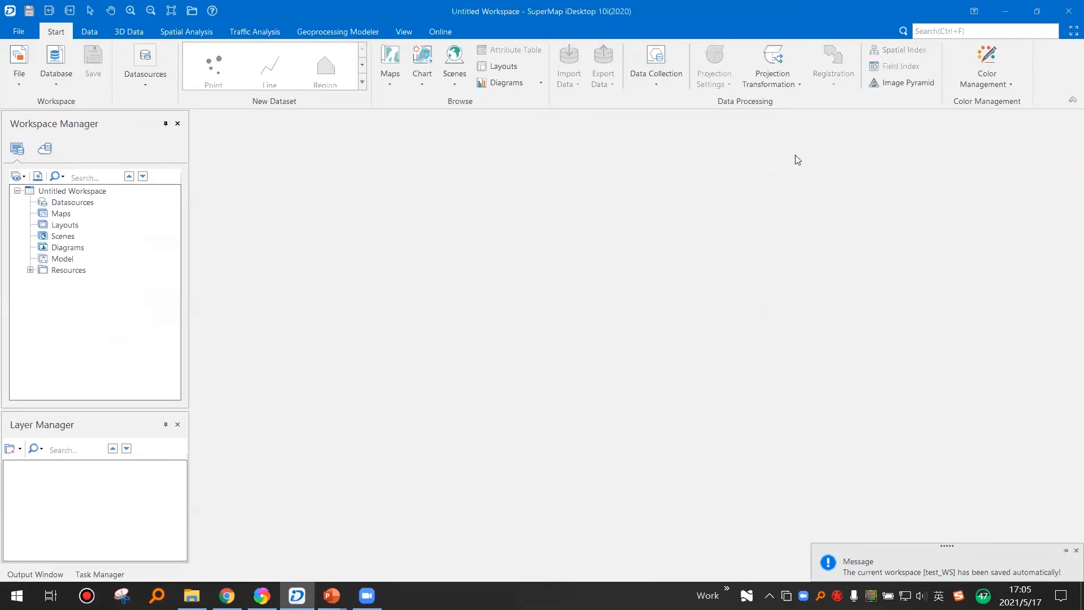
End the PowerPoint slide show and examine the saved test_WS workspace and datasource files on the Windows desktop
key("alt+Tab")
key("alt+Tab")
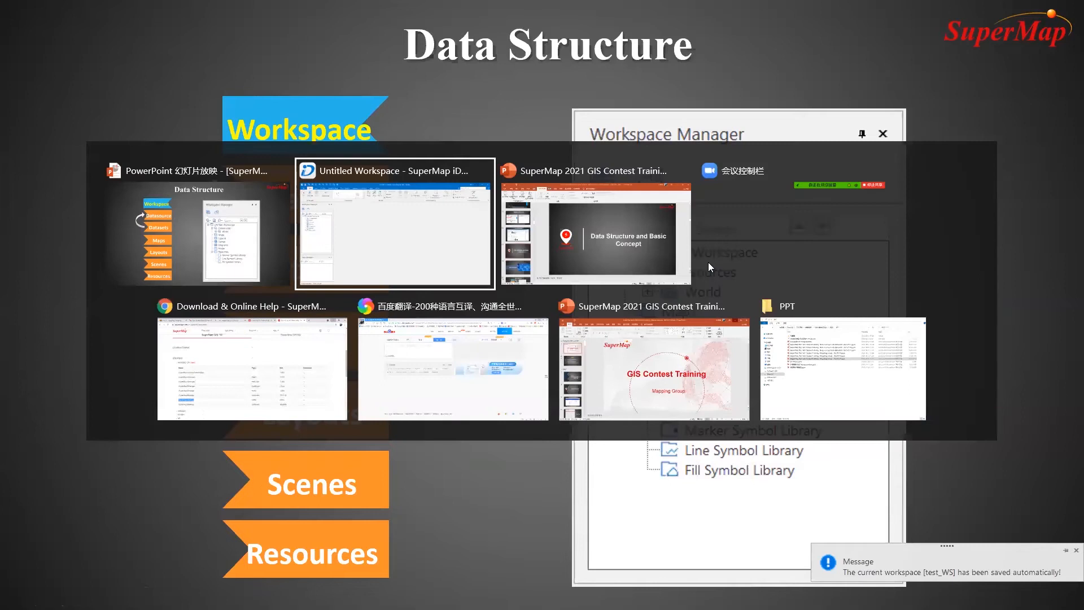
key("alt+shift+Tab")
key("Escape")
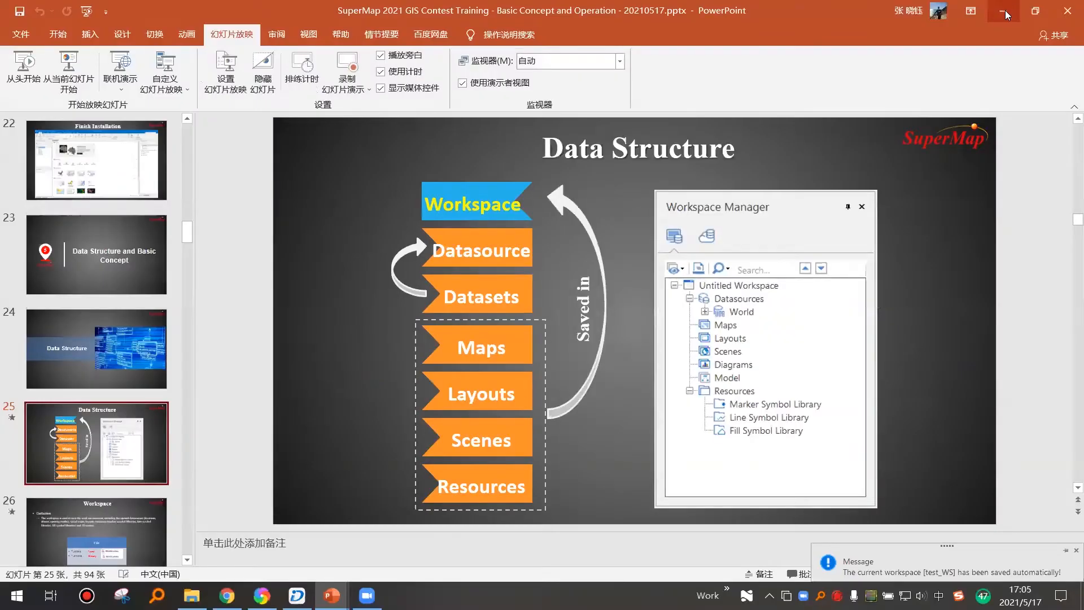
key("super+d")
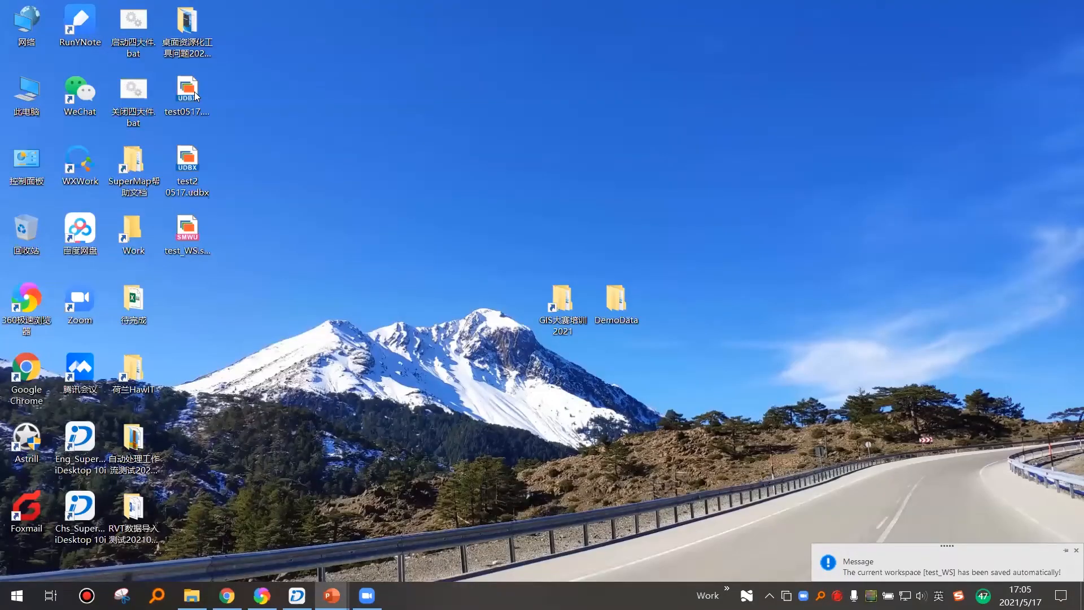
left_click(199, 252)
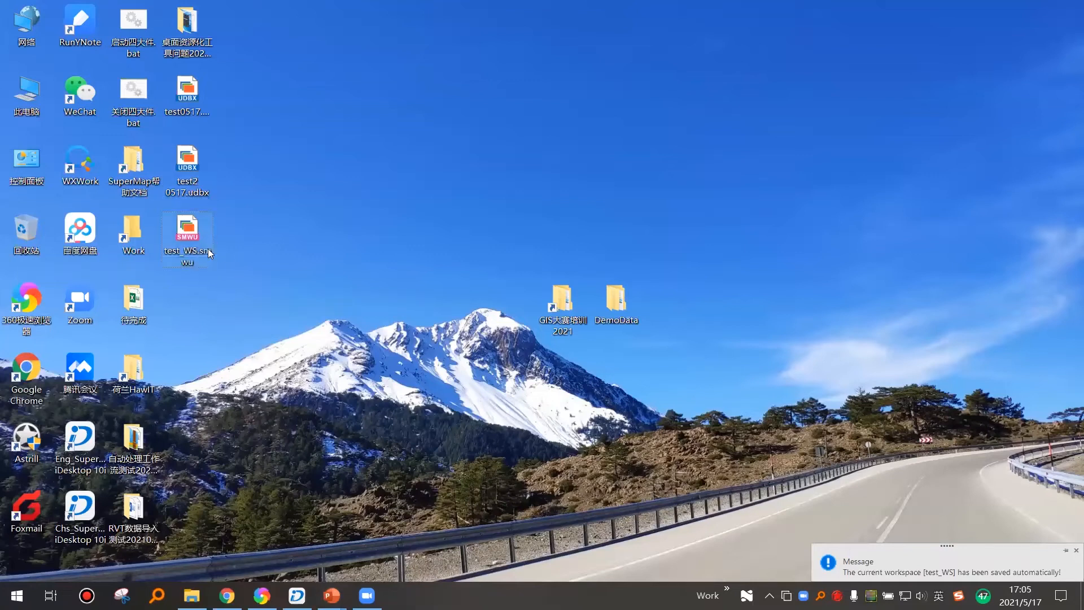
key("Up")
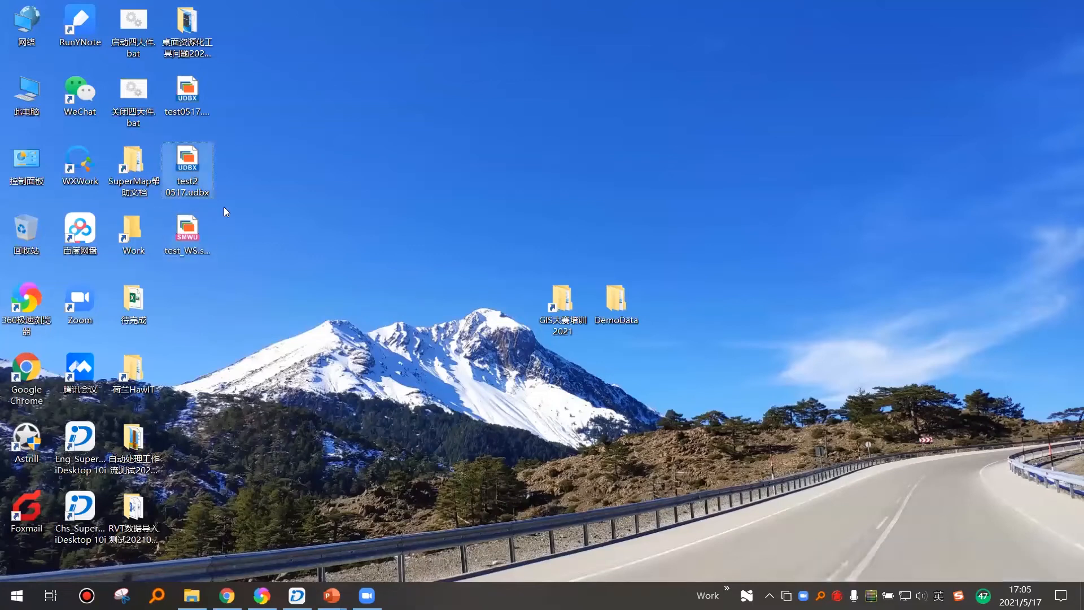
double_click(195, 186)
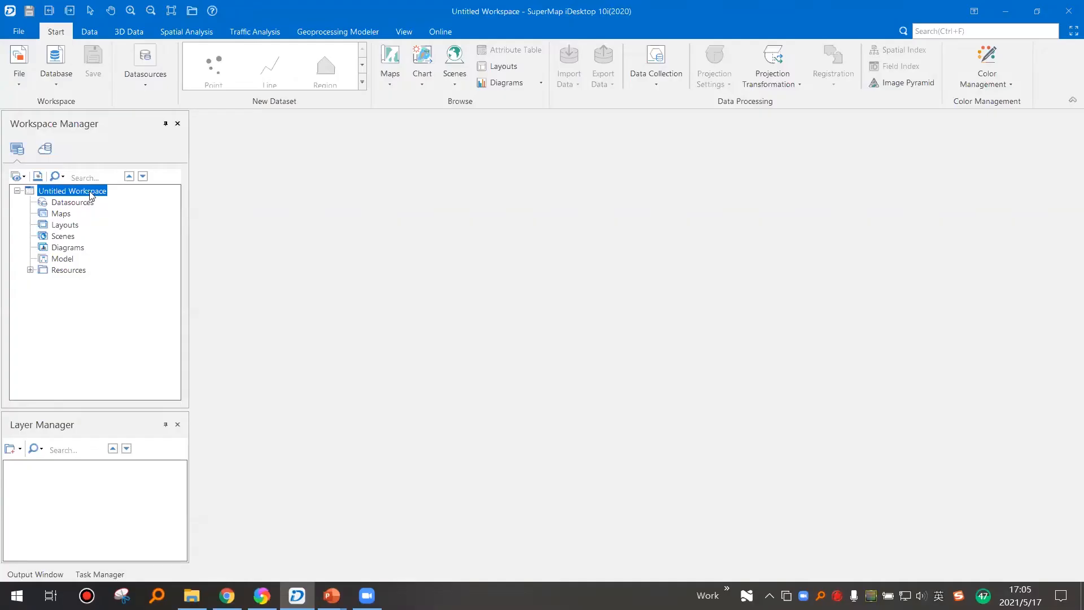
Open the file workspace test_WS.smwu from the desktop in SuperMap iDesktop
right_click(90, 195)
left_click(127, 199)
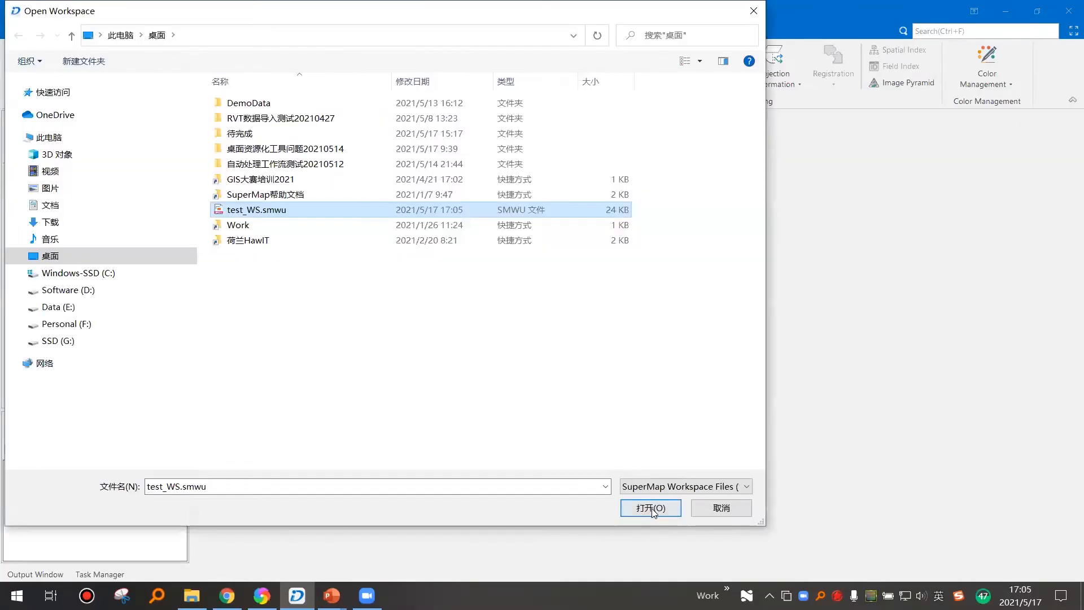
left_click(650, 496)
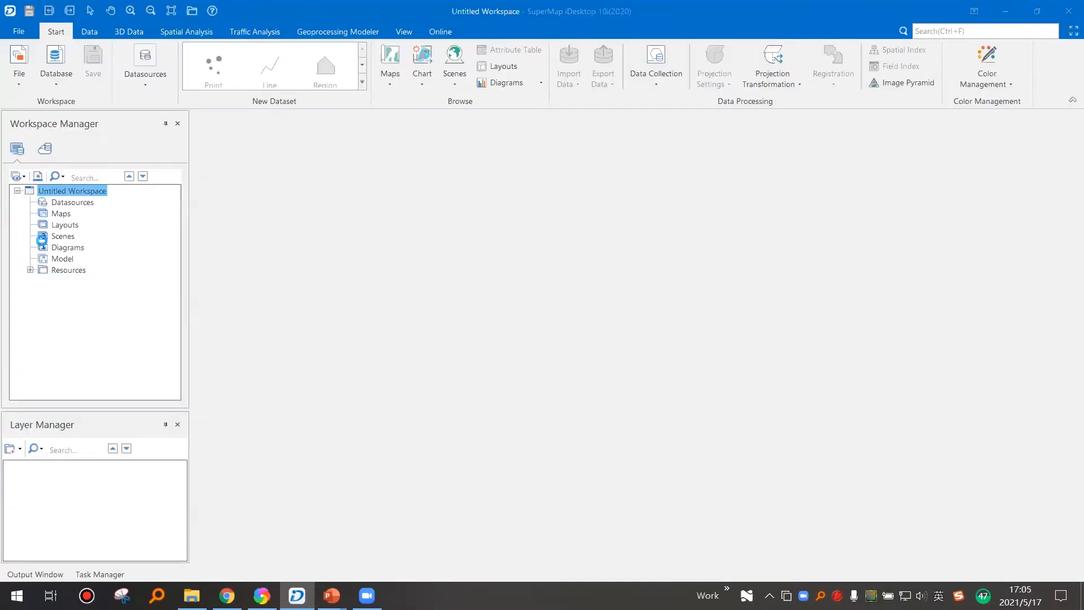
Examine the file types offered for a new file datasource, and cancel without creating one
left_click(72, 204)
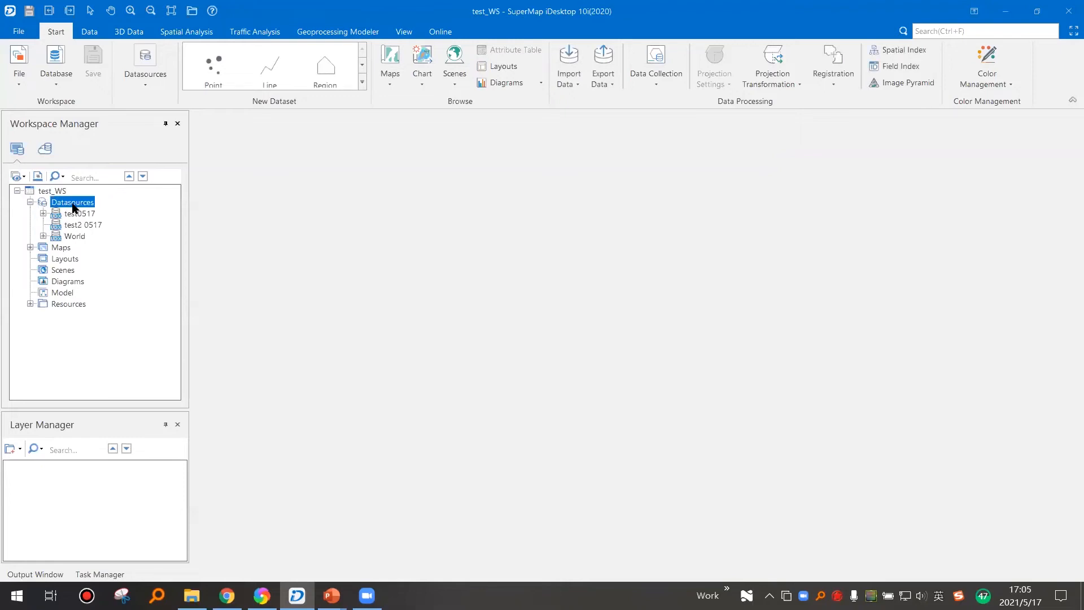
right_click(72, 208)
left_click(149, 274)
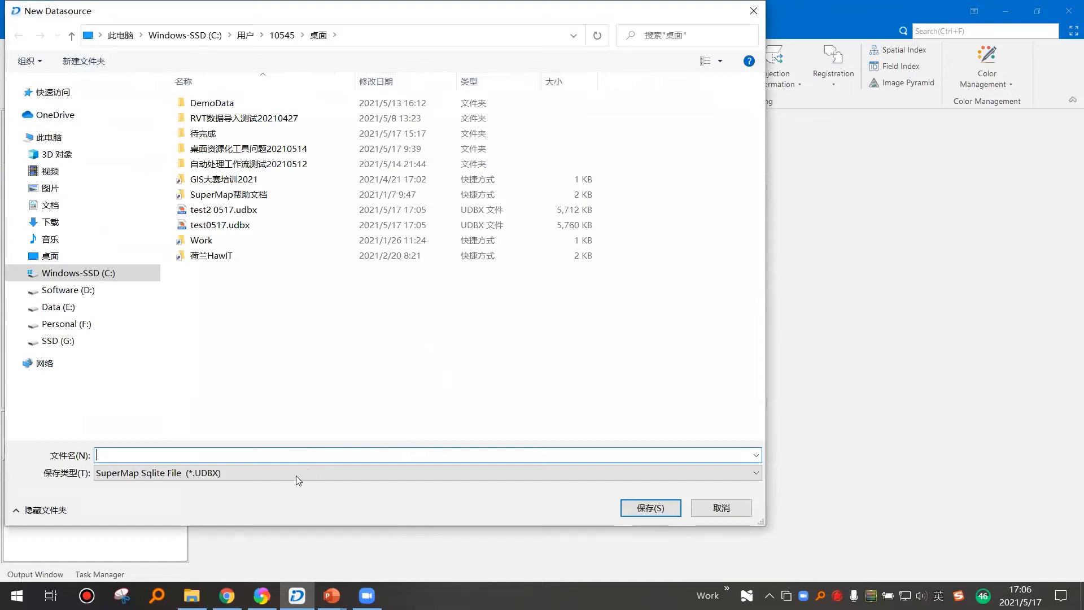
left_click(295, 475)
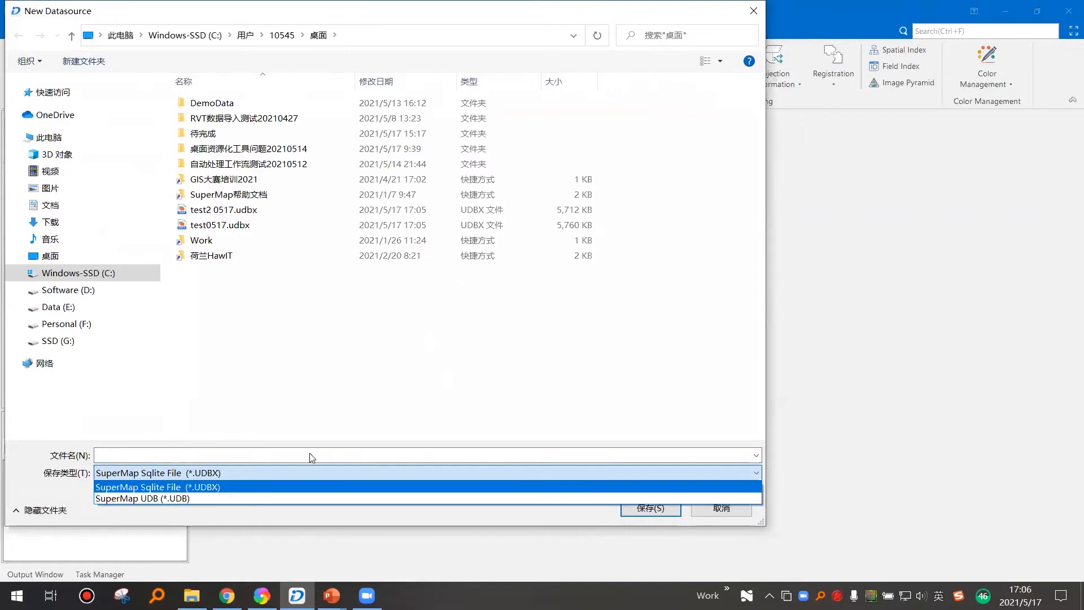
key("Escape")
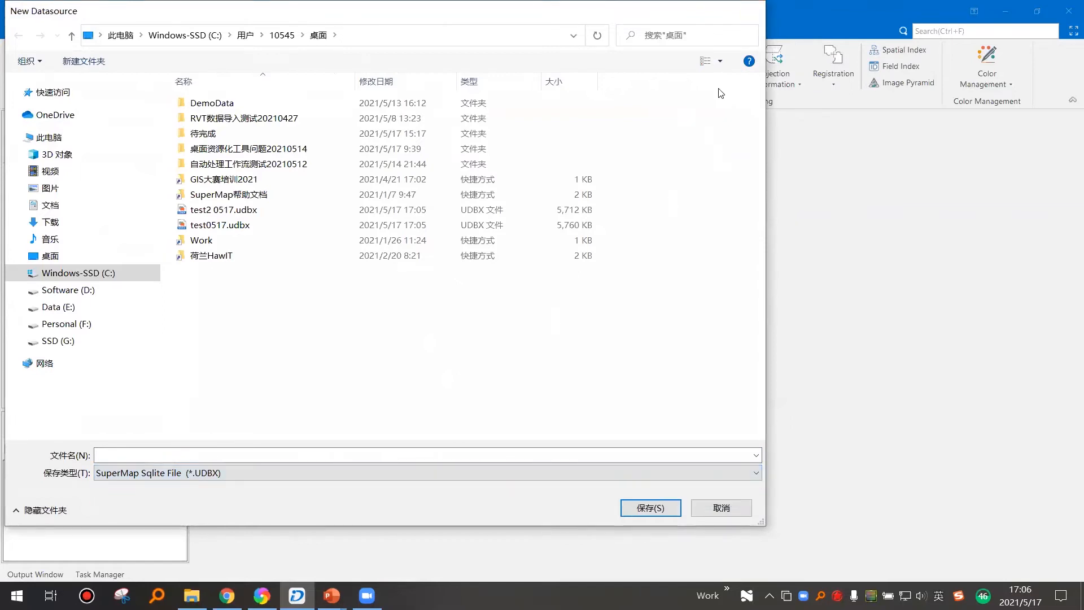
key("Escape")
Switch to the training presentation in PowerPoint, start the slide show from the Data Structure slide and advance to the Datasource slide
mouse_move(332, 595)
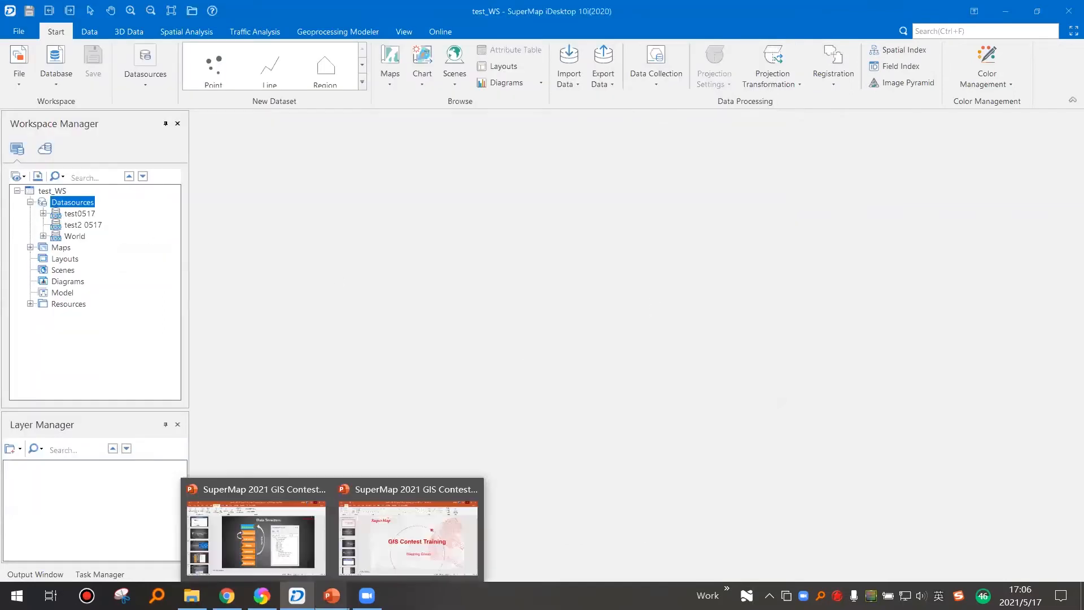
left_click(296, 551)
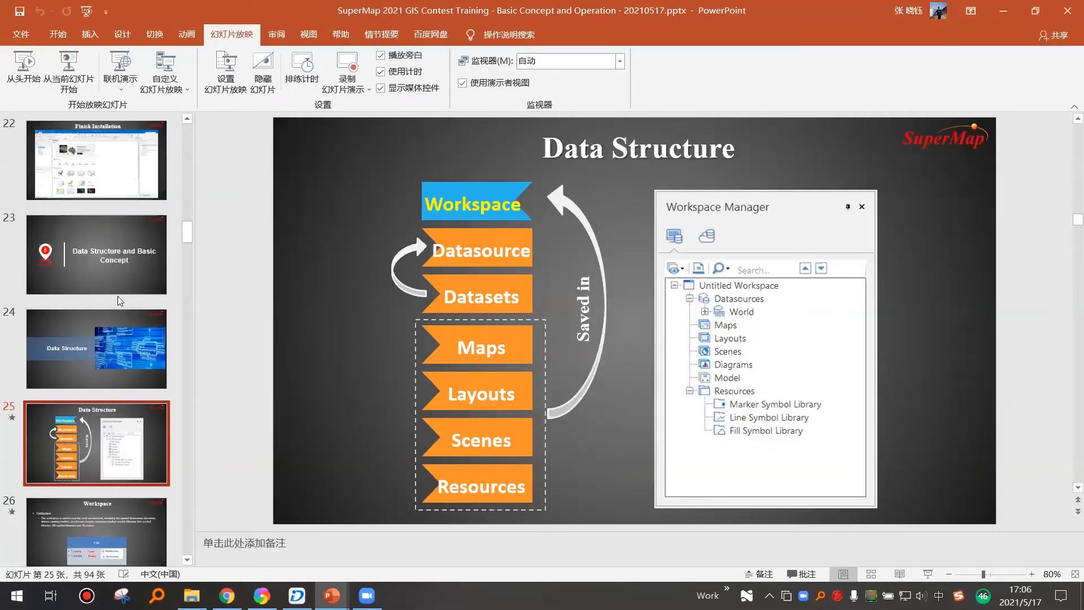
left_click(69, 66)
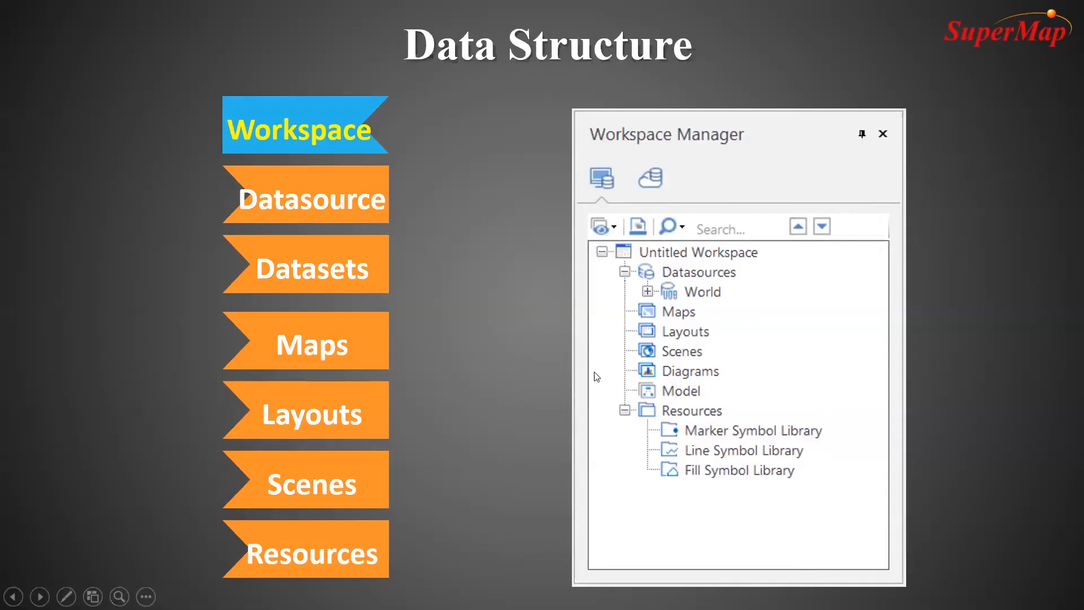
left_click(582, 386)
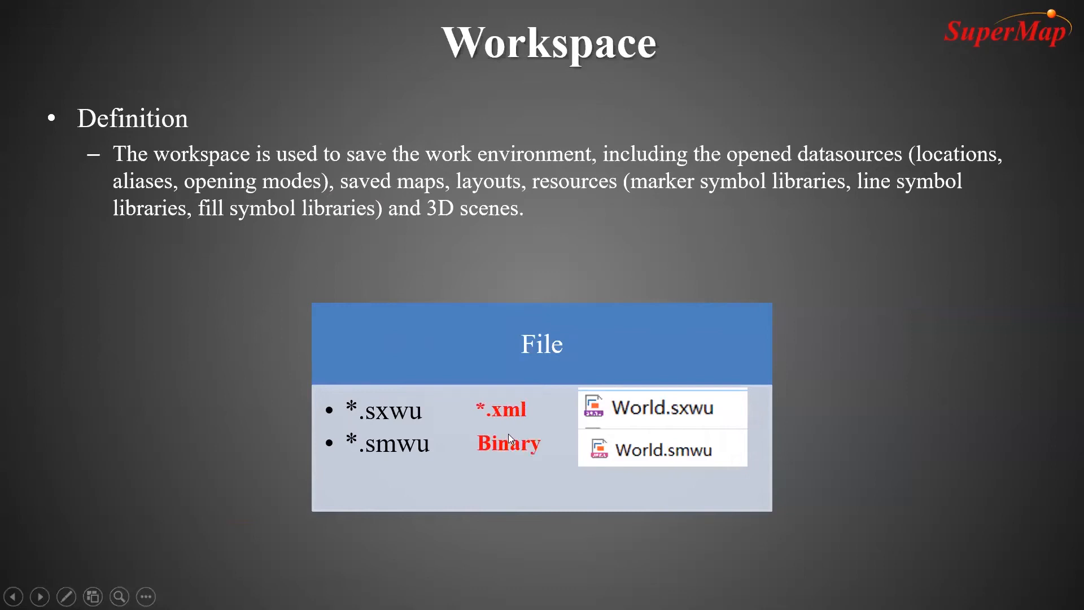
left_click(508, 434)
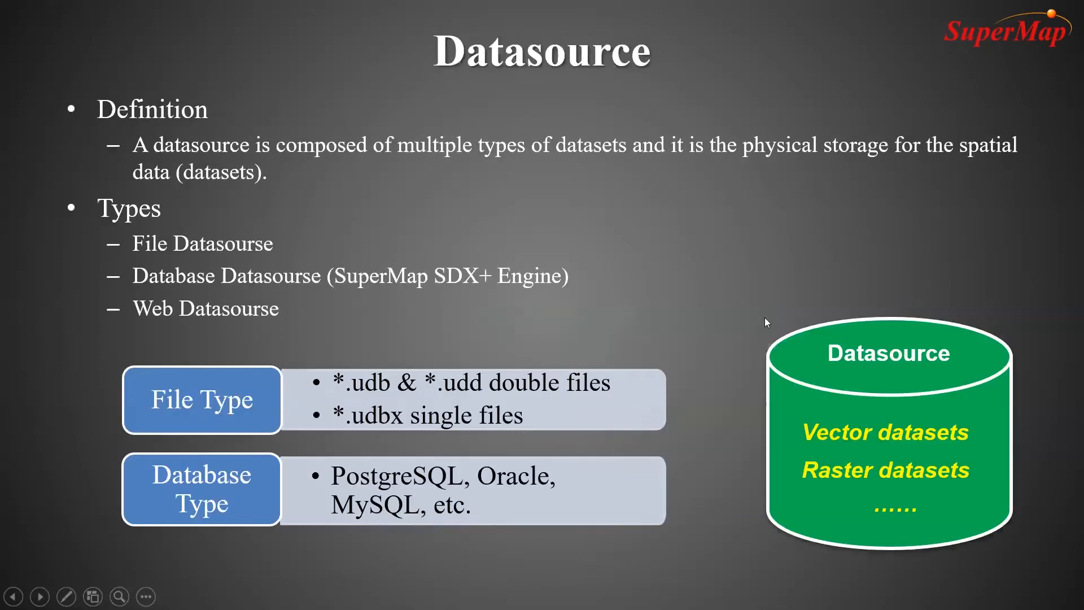